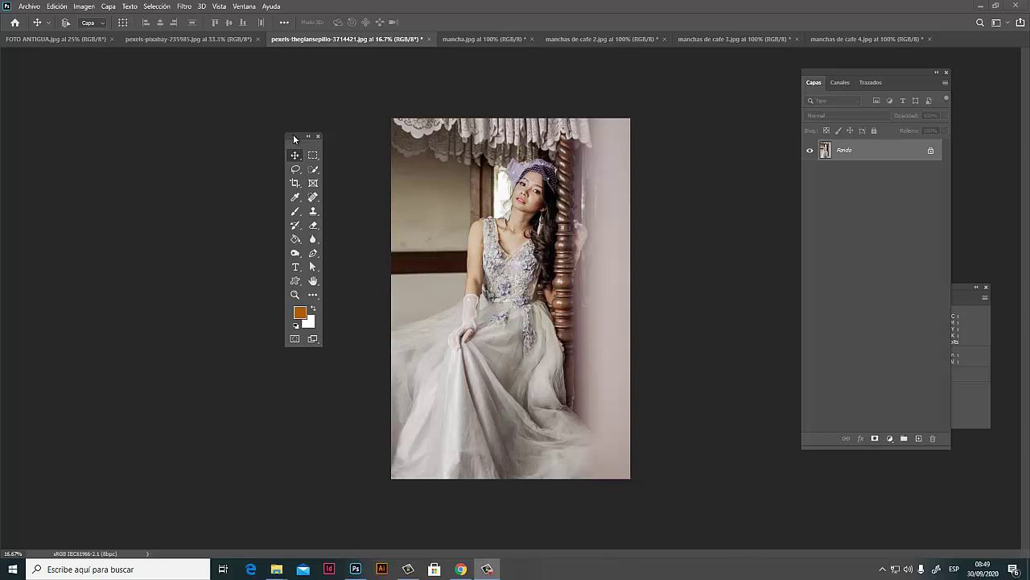
- Browse the coffee stain, ink splash and portrait tabs, ending on the FOTO ANTIGUA example
{"action": "left_click_drag", "start_coordinate": [292, 139], "coordinate": [275, 134]}
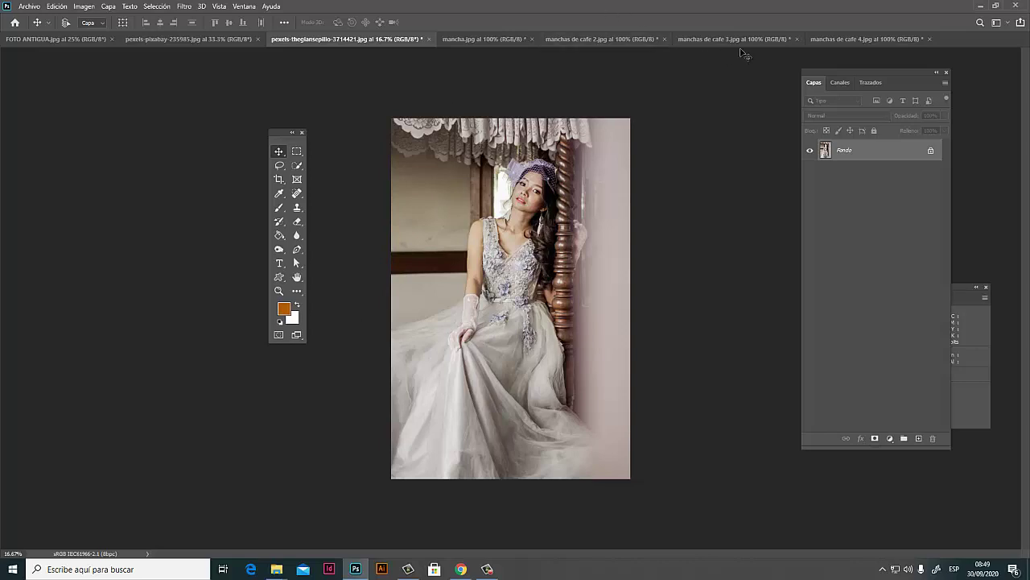
{"action": "left_click", "coordinate": [63, 38]}
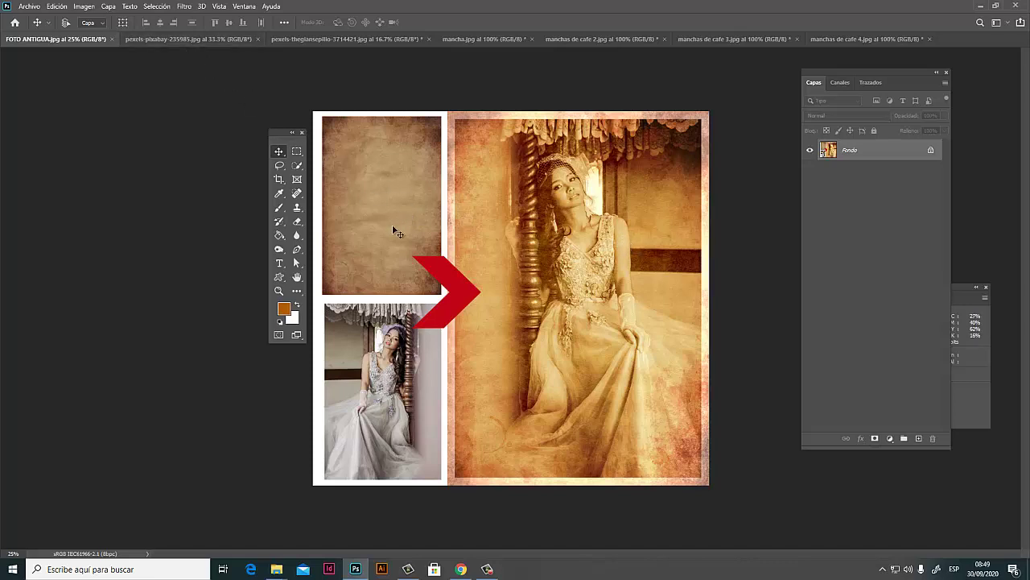
{"action": "left_click", "coordinate": [595, 38]}
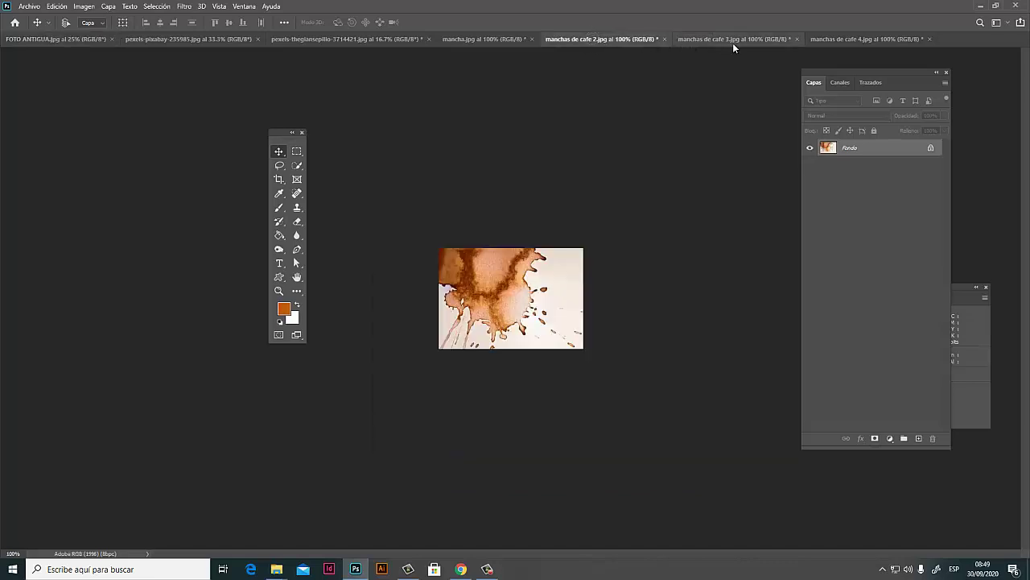
{"action": "left_click", "coordinate": [737, 40]}
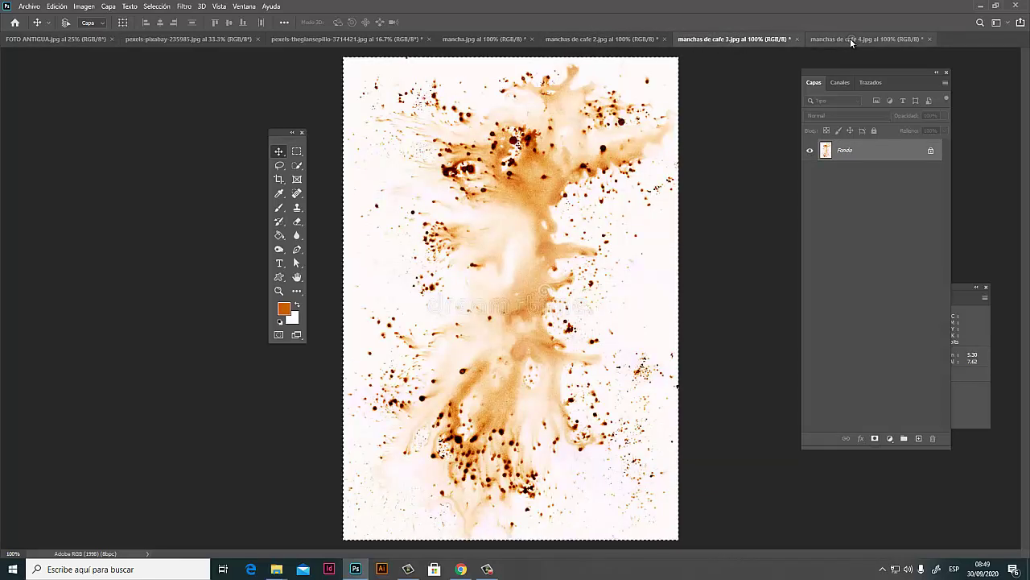
{"action": "left_click", "coordinate": [847, 40]}
{"action": "left_click", "coordinate": [475, 40]}
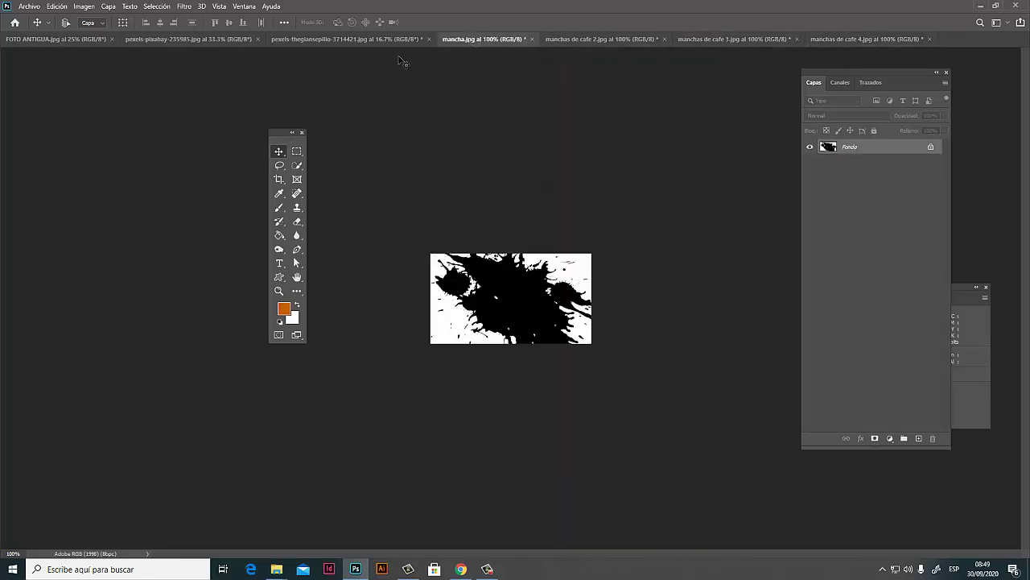
{"action": "left_click", "coordinate": [379, 39]}
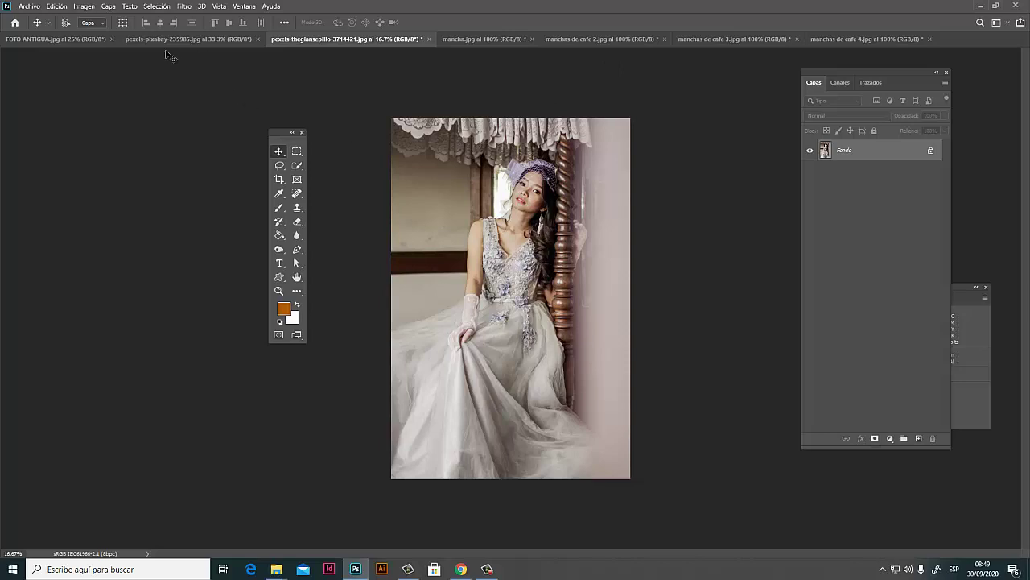
{"action": "left_click", "coordinate": [85, 40]}
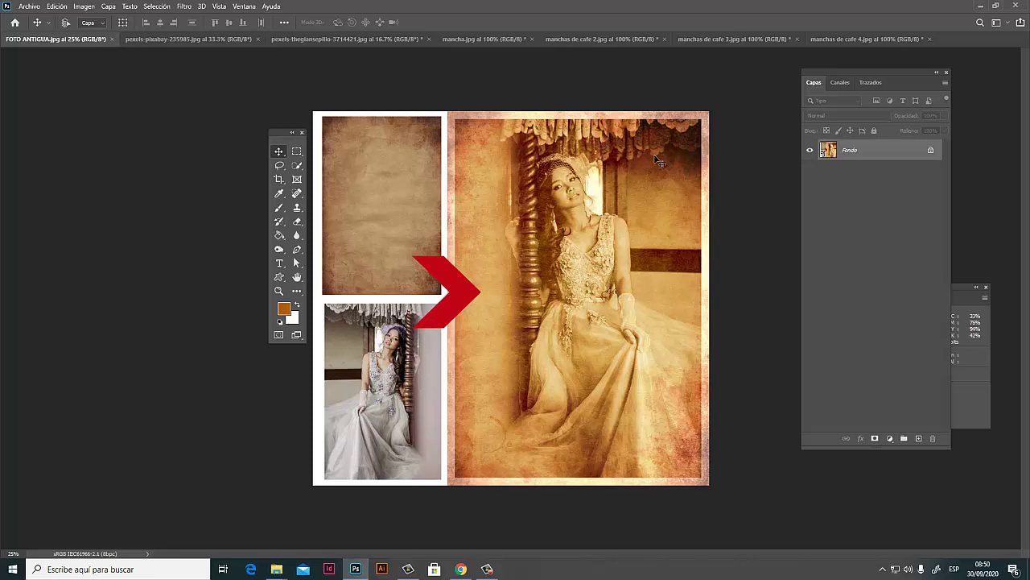
- On the portrait, close the Información panel and duplicate Capa 0 as Capa 0 copia
{"action": "left_click", "coordinate": [213, 38]}
{"action": "left_click", "coordinate": [322, 35]}
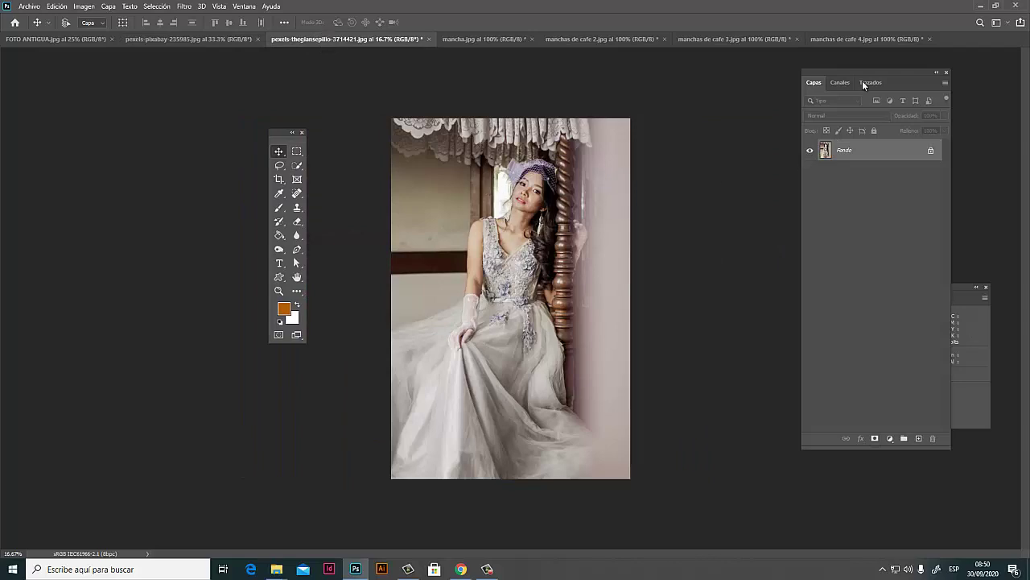
{"action": "left_click_drag", "start_coordinate": [862, 72], "coordinate": [742, 82]}
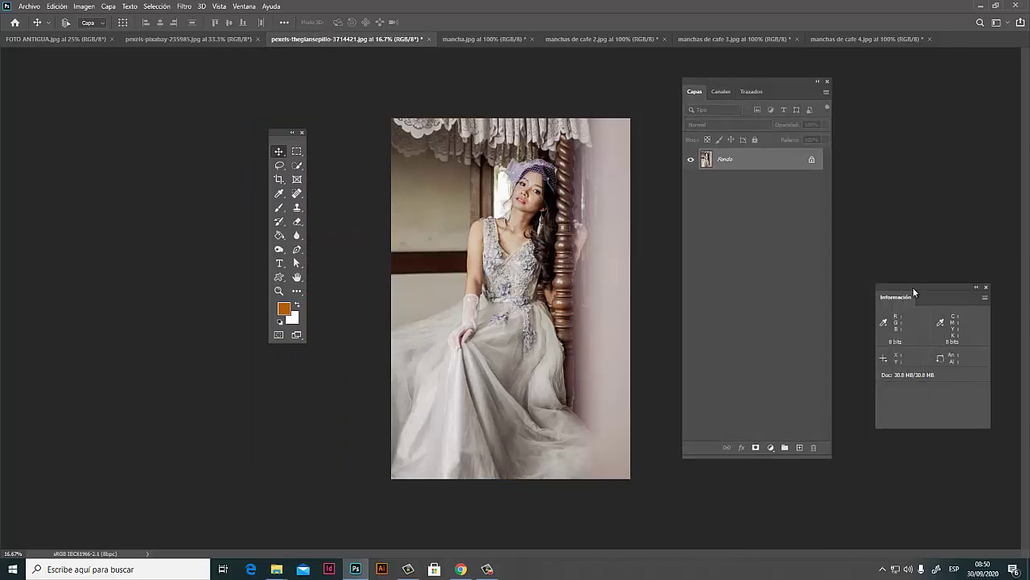
{"action": "left_click", "coordinate": [985, 287]}
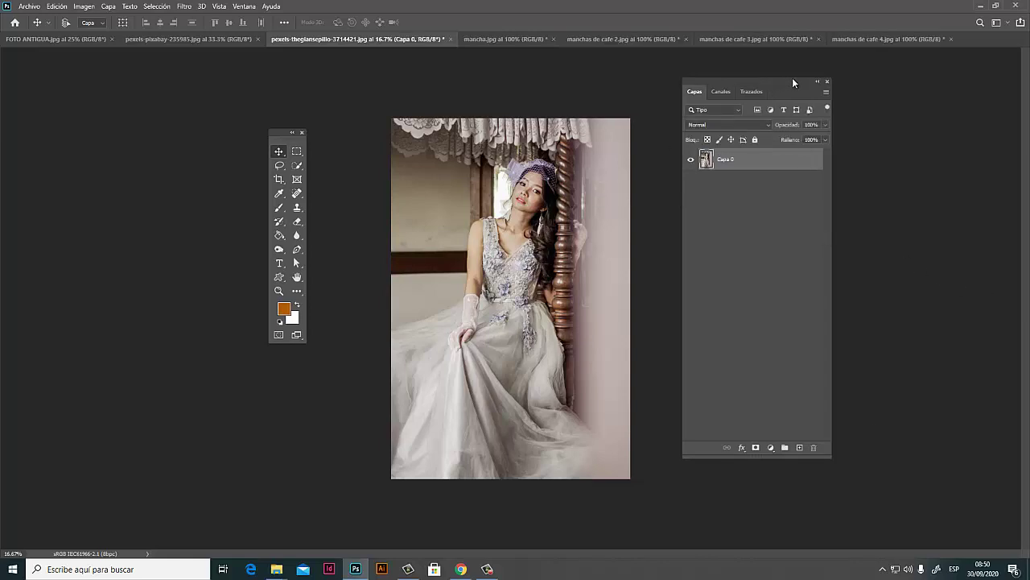
{"action": "left_click_drag", "start_coordinate": [776, 79], "coordinate": [808, 78]}
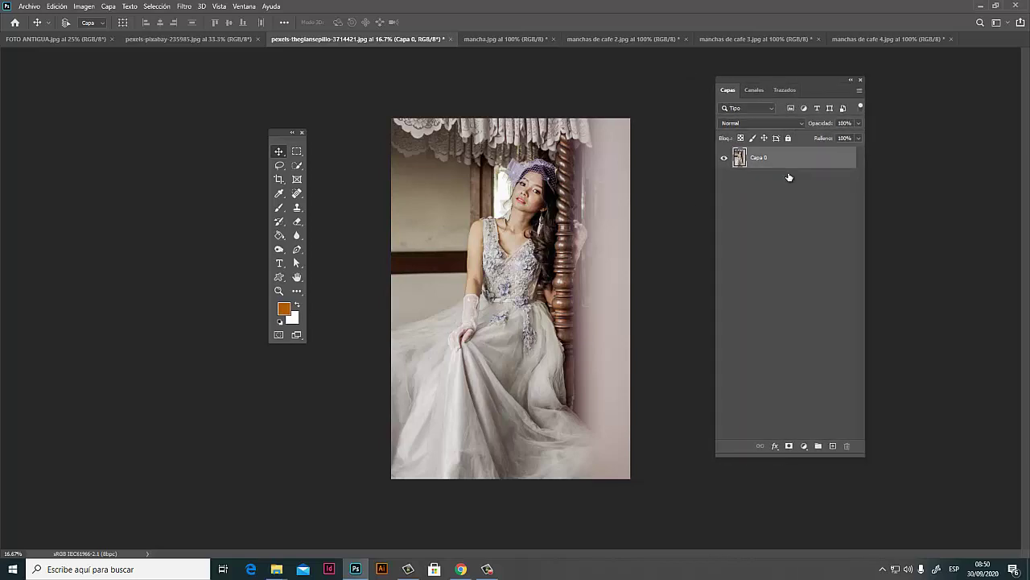
{"action": "left_click_drag", "start_coordinate": [789, 177], "coordinate": [835, 448]}
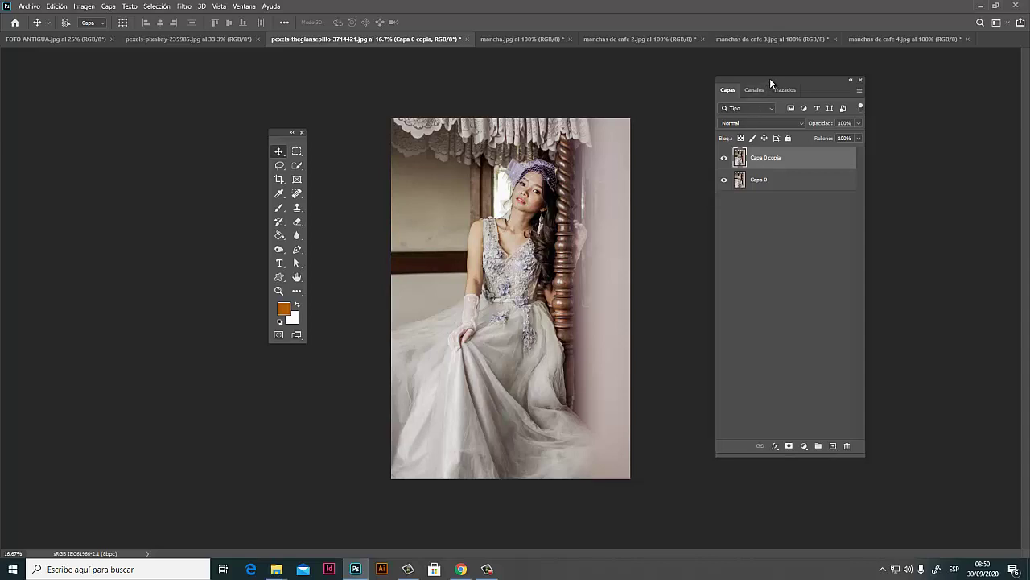
{"action": "left_click_drag", "start_coordinate": [770, 80], "coordinate": [777, 76]}
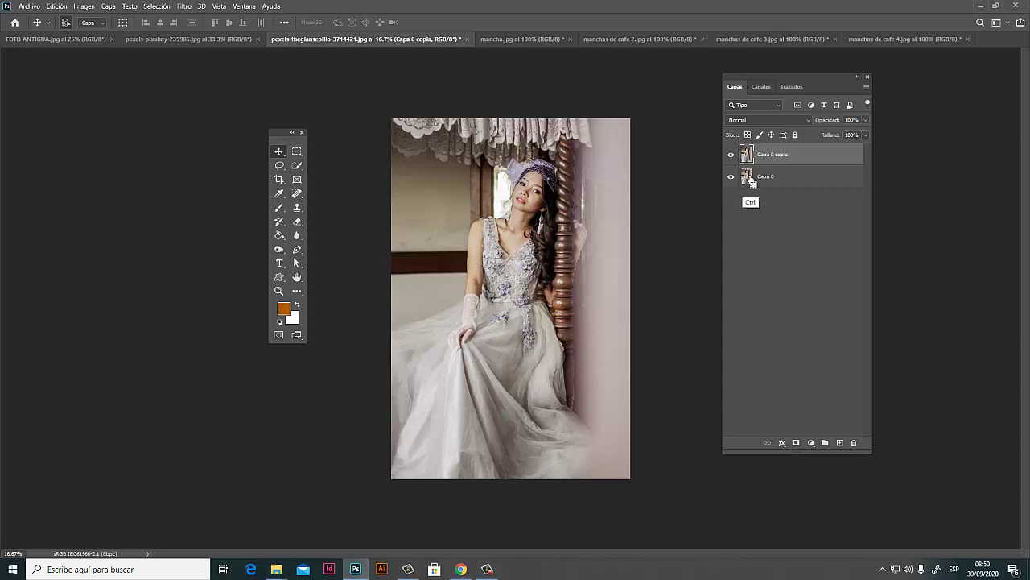
- Flip Capa 0 copia horizontally with Free Transform's Voltear horizontal
{"action": "key", "text": "ctrl+t"}
{"action": "right_click", "coordinate": [547, 225]}
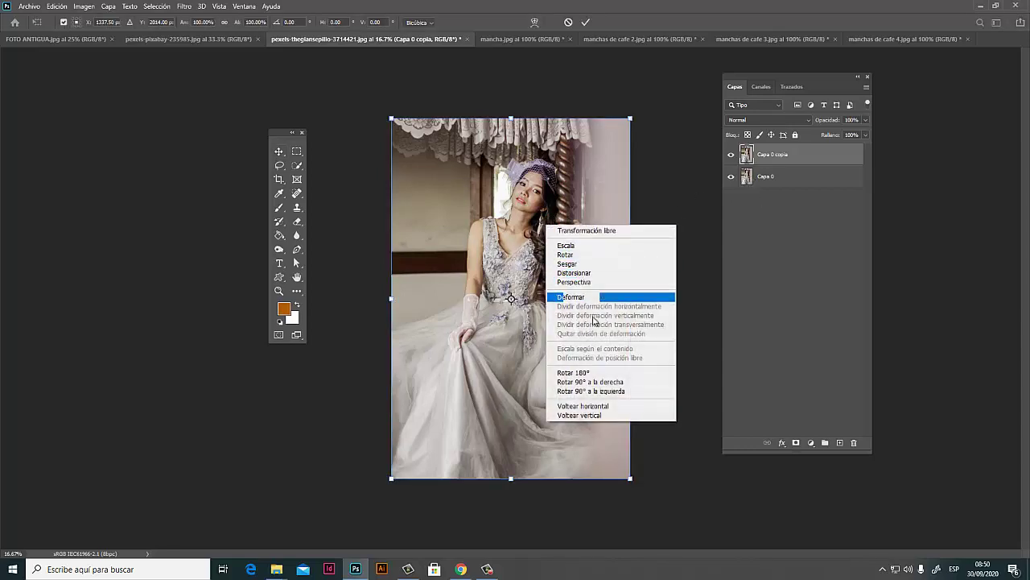
{"action": "left_click", "coordinate": [597, 408]}
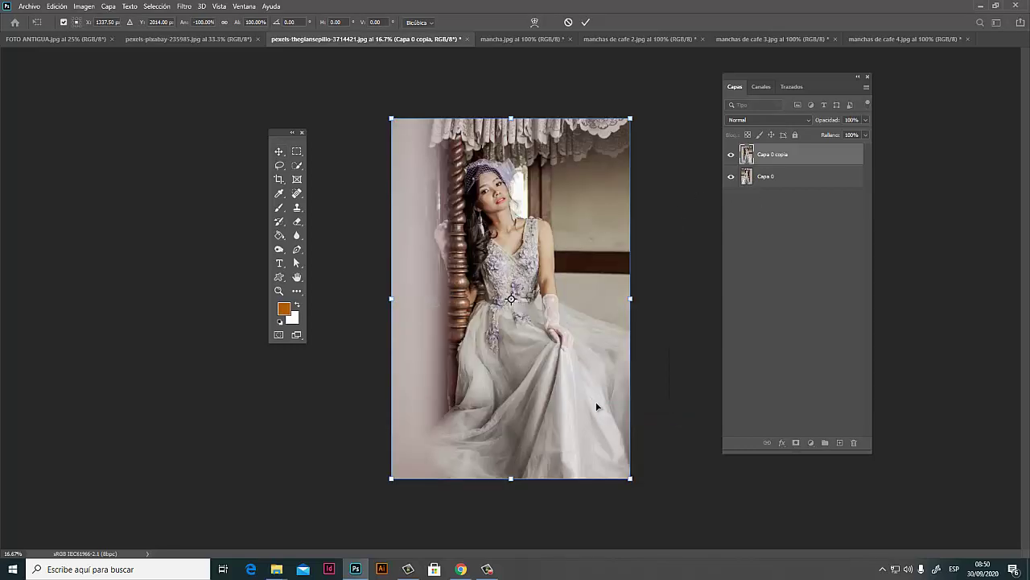
{"action": "key", "text": "Return"}
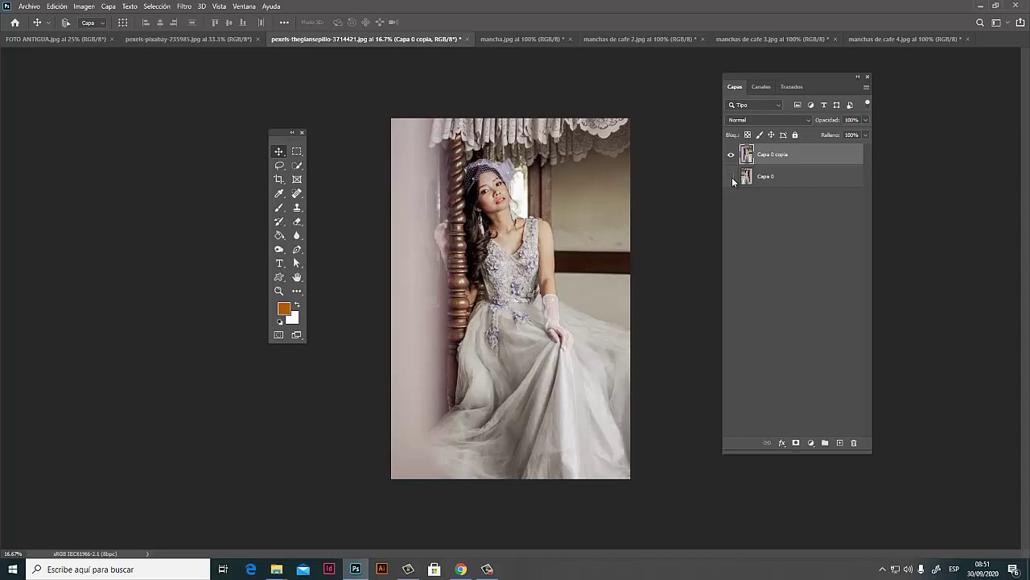
- In Tamaño de imagen, turn off Remuestrear and set the resolution to 300 ppi
{"action": "left_click", "coordinate": [84, 6]}
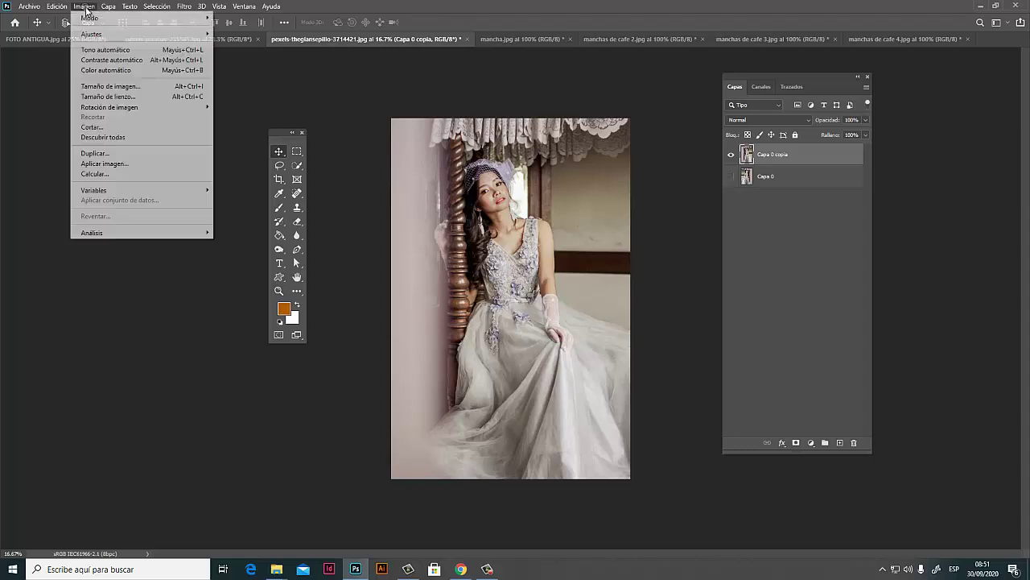
{"action": "left_click", "coordinate": [110, 86]}
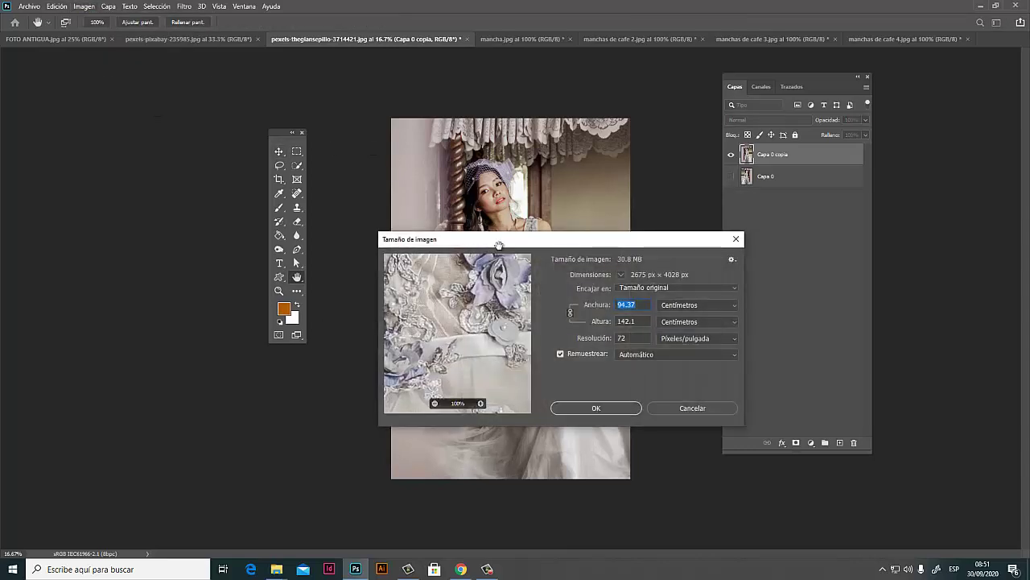
{"action": "left_click_drag", "start_coordinate": [676, 239], "coordinate": [648, 159]}
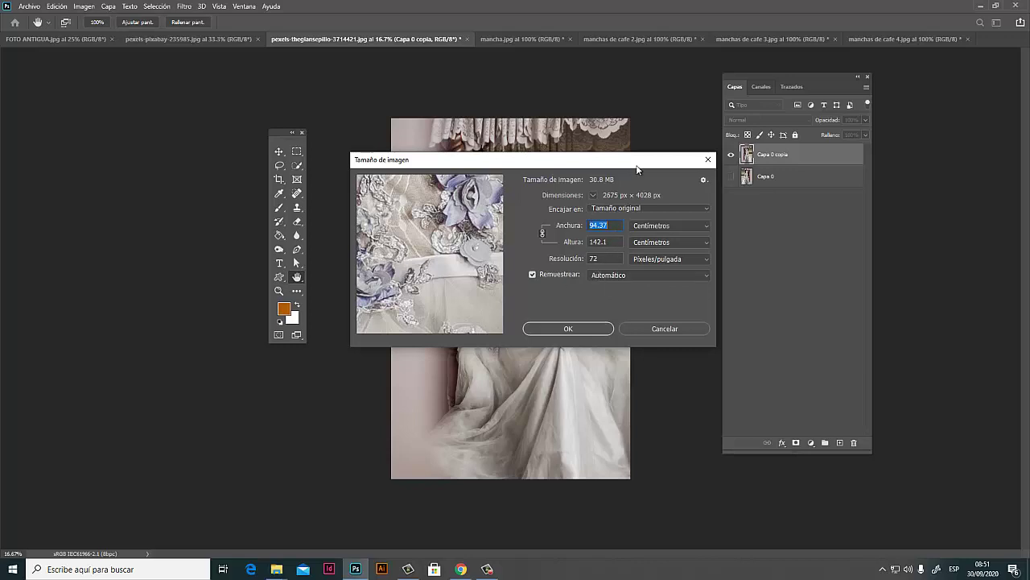
{"action": "left_click_drag", "start_coordinate": [618, 164], "coordinate": [627, 238]}
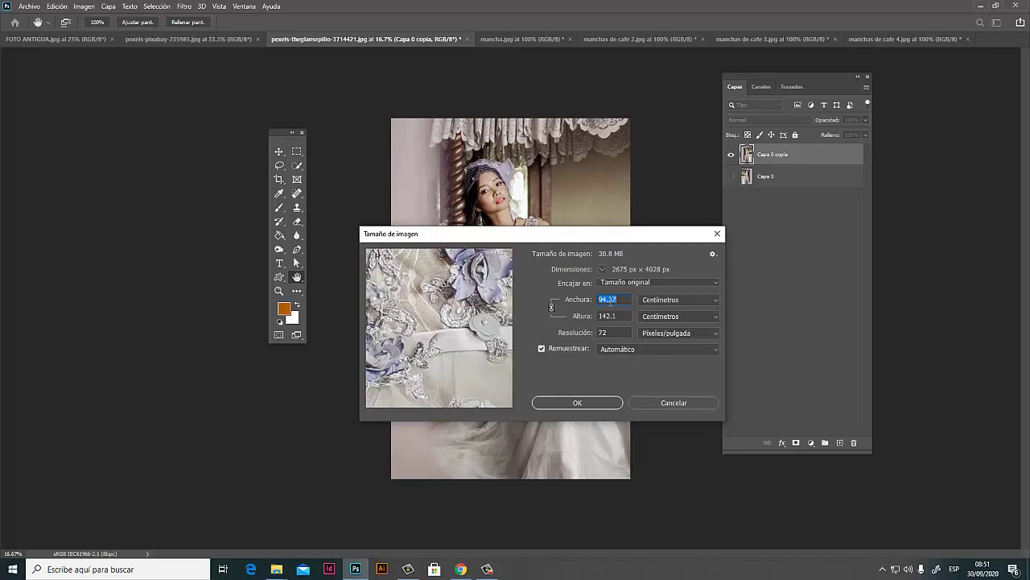
{"action": "left_click", "coordinate": [541, 349]}
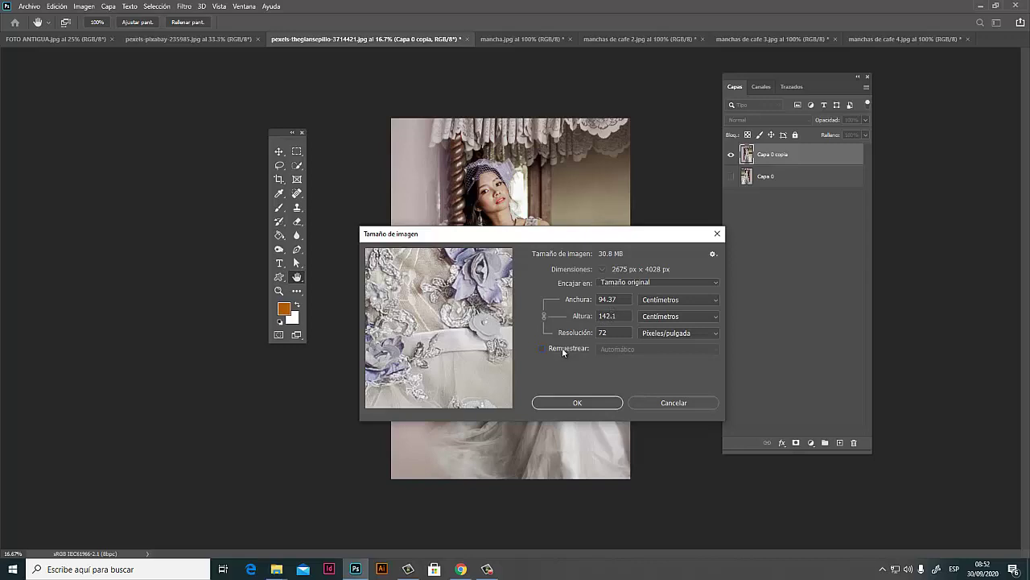
{"action": "left_click_drag", "start_coordinate": [612, 334], "coordinate": [587, 337]}
{"action": "type", "text": "30"}
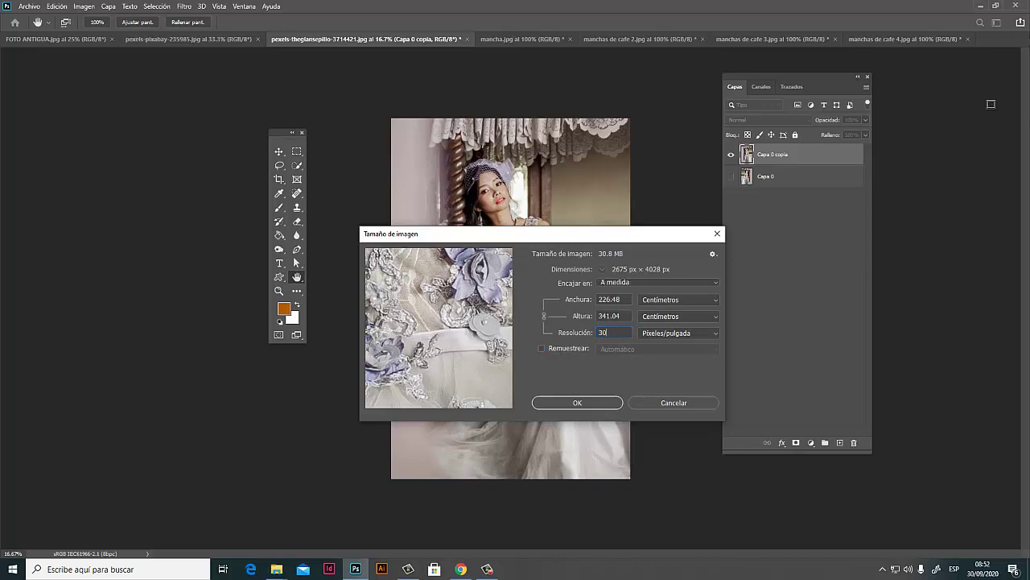
{"action": "type", "text": "0"}
- With Remuestrear on, set Altura to 29.7 cm (about 19.72 cm wide) and apply
{"action": "left_click", "coordinate": [541, 348]}
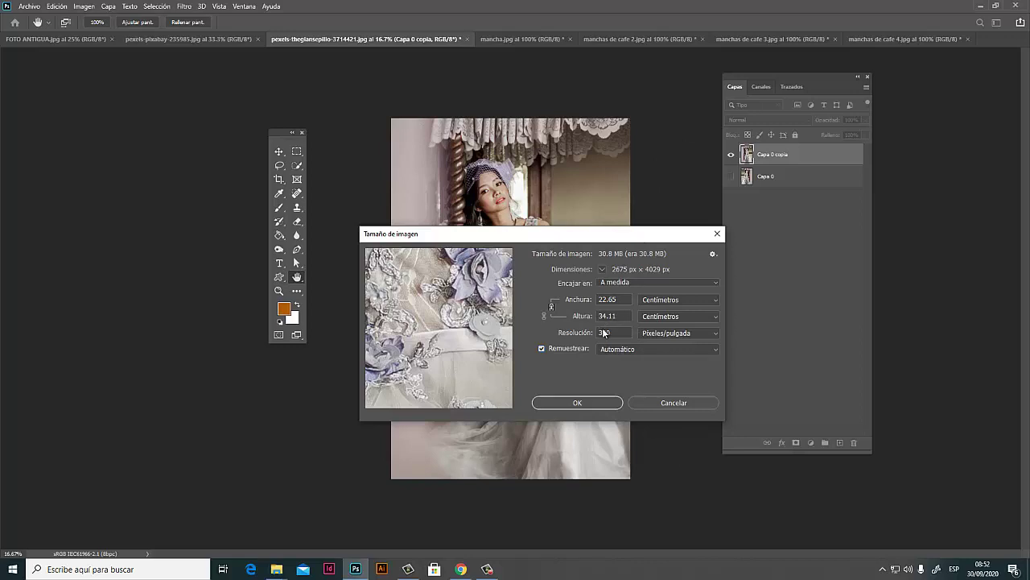
{"action": "double_click", "coordinate": [620, 315]}
{"action": "type", "text": "29"}
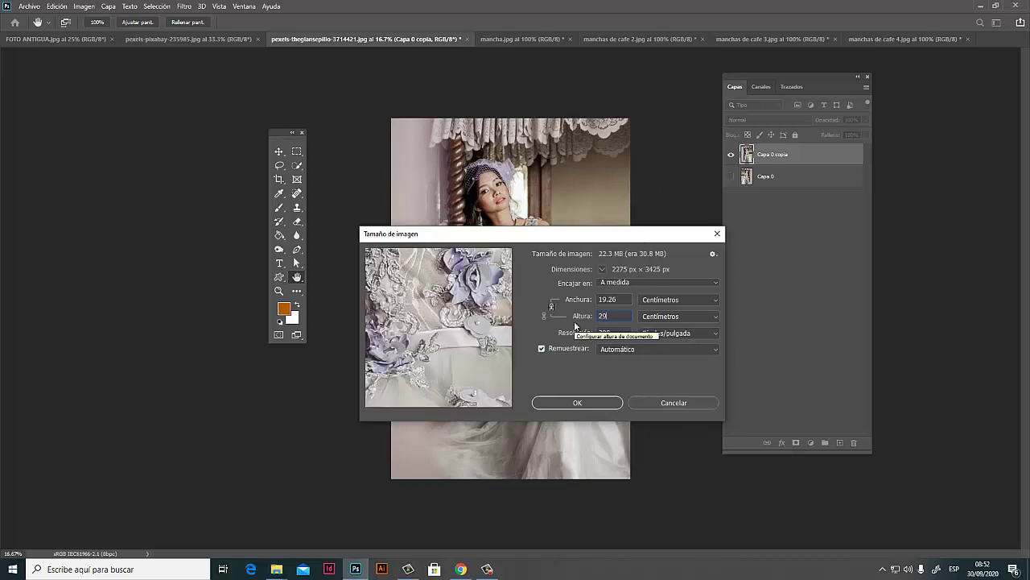
{"action": "type", "text": ".7"}
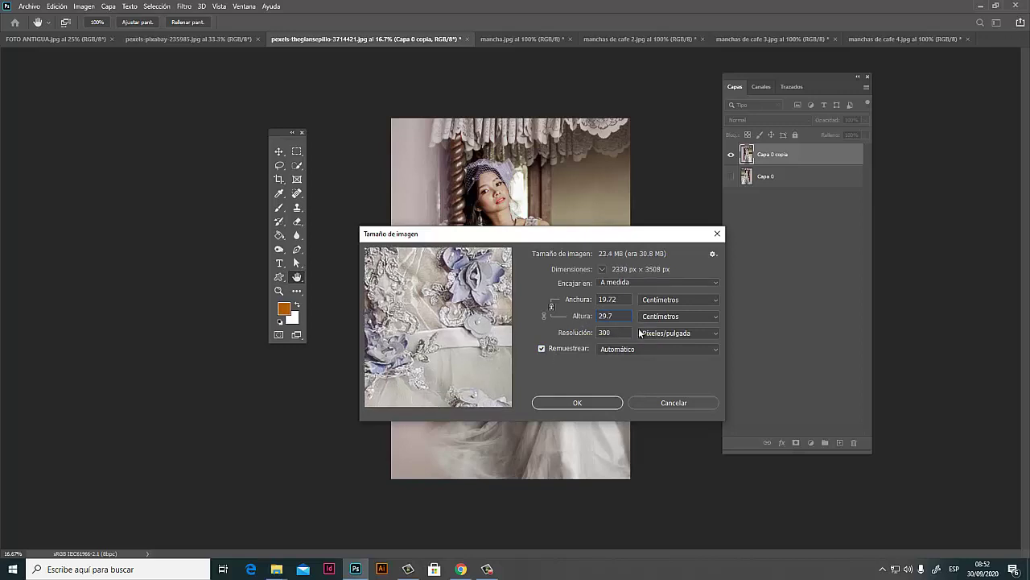
{"action": "left_click_drag", "start_coordinate": [660, 234], "coordinate": [654, 216]}
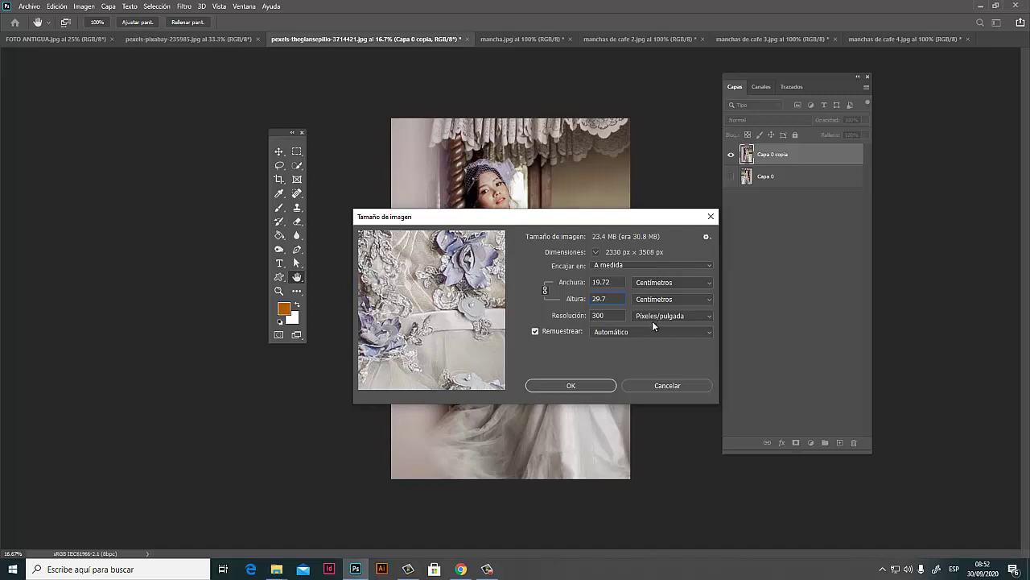
{"action": "double_click", "coordinate": [600, 282]}
{"action": "type", "text": "21"}
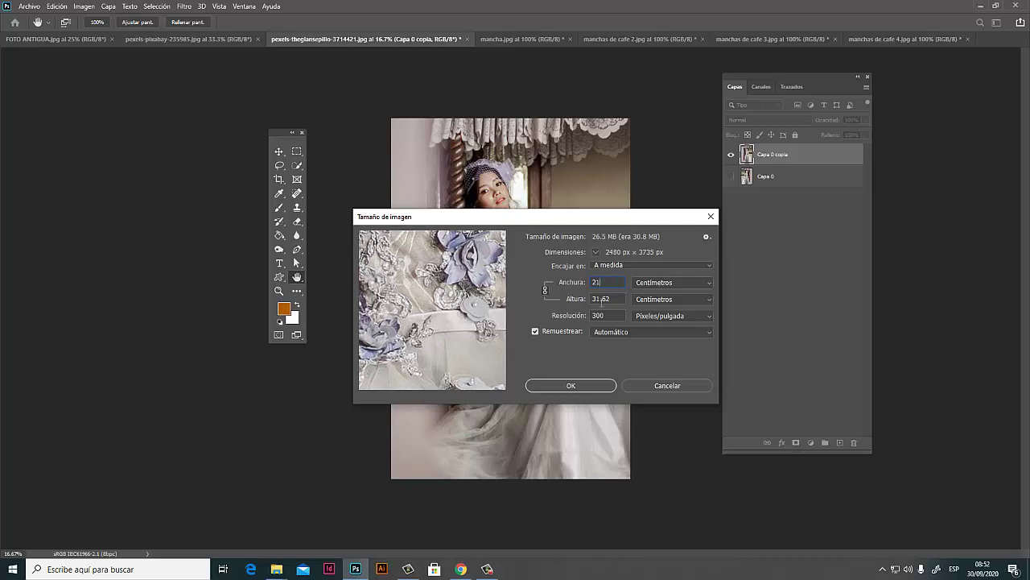
{"action": "double_click", "coordinate": [622, 298]}
{"action": "type", "text": "29.7"}
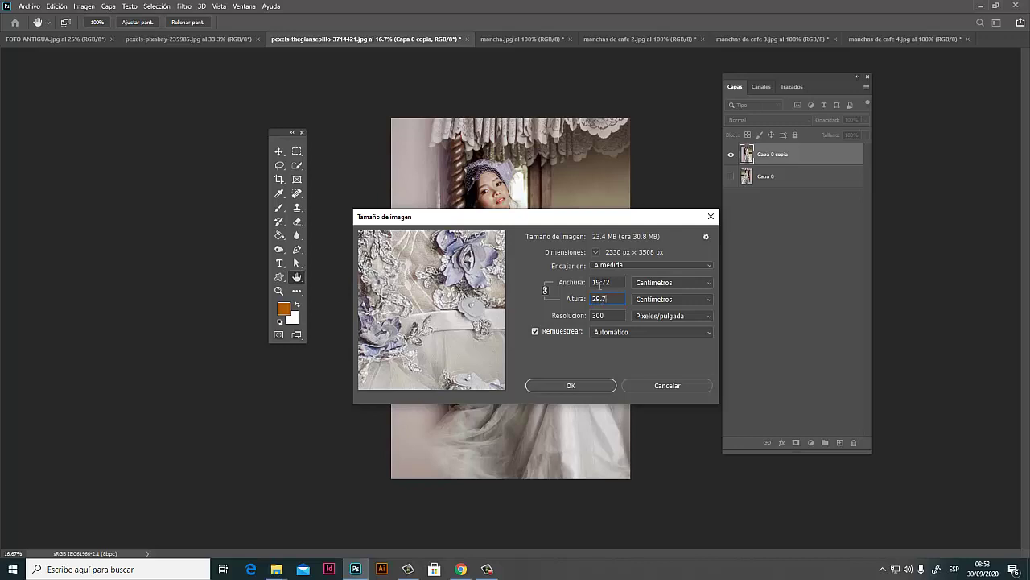
{"action": "left_click", "coordinate": [582, 387]}
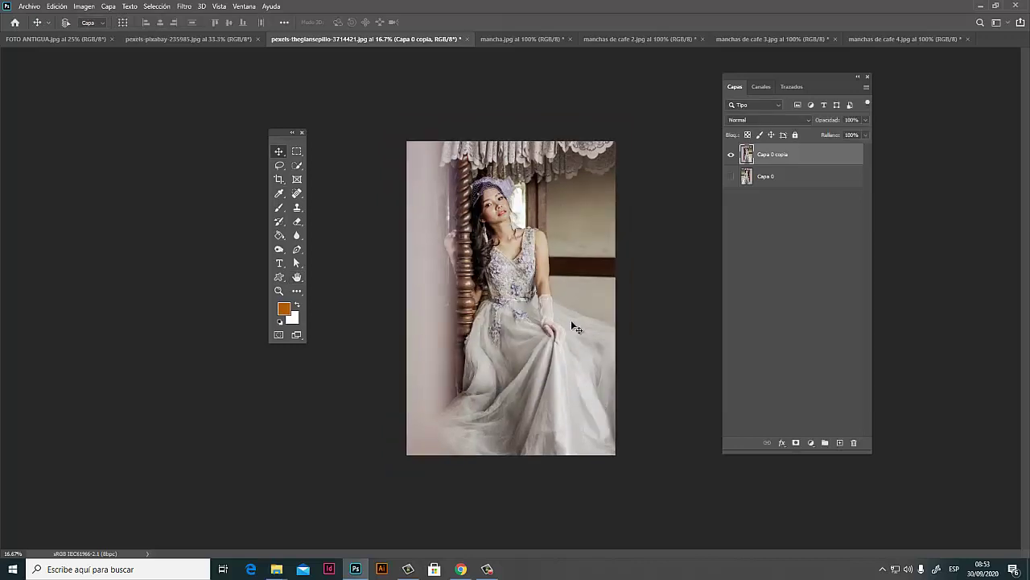
- Reopen Imagen > Tamaño de imagen for the 19.73 × 29.7 cm portrait
{"action": "left_click", "coordinate": [91, 11]}
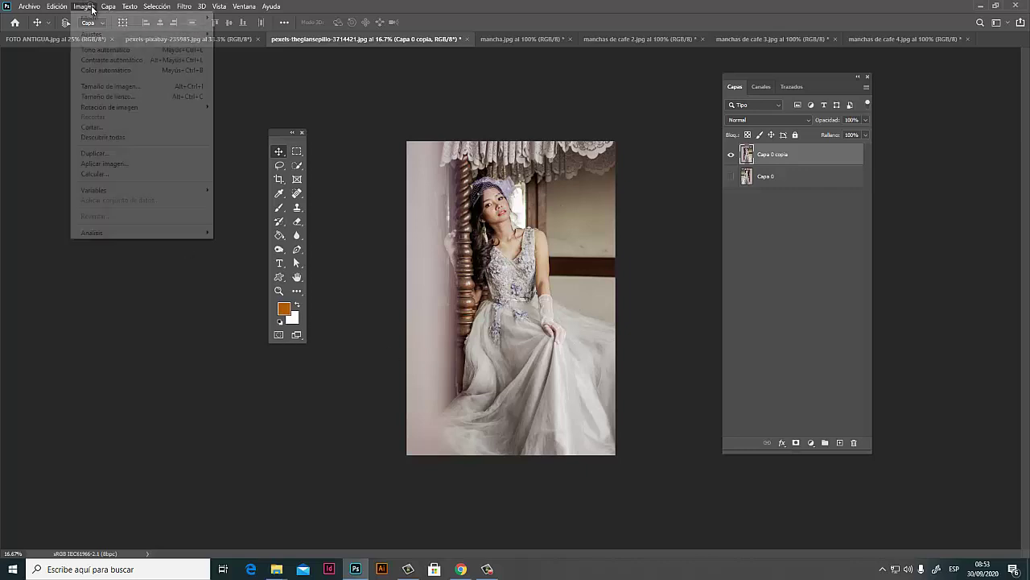
{"action": "left_click", "coordinate": [144, 95]}
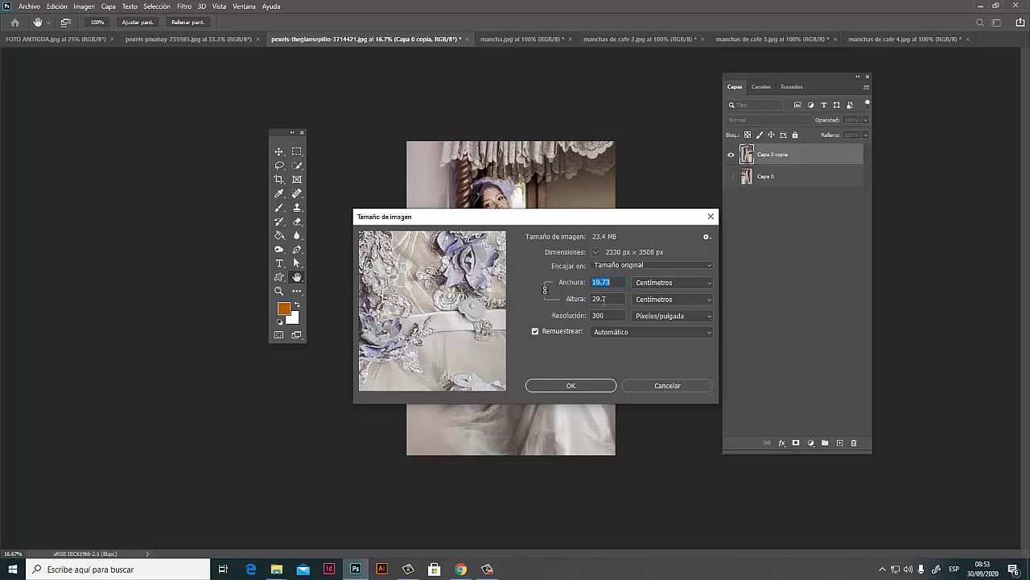
- Change Altura to 27.7 cm so Anchura becomes 18.4 cm, and apply
{"action": "left_click", "coordinate": [600, 299]}
{"action": "key", "text": "BackSpace"}
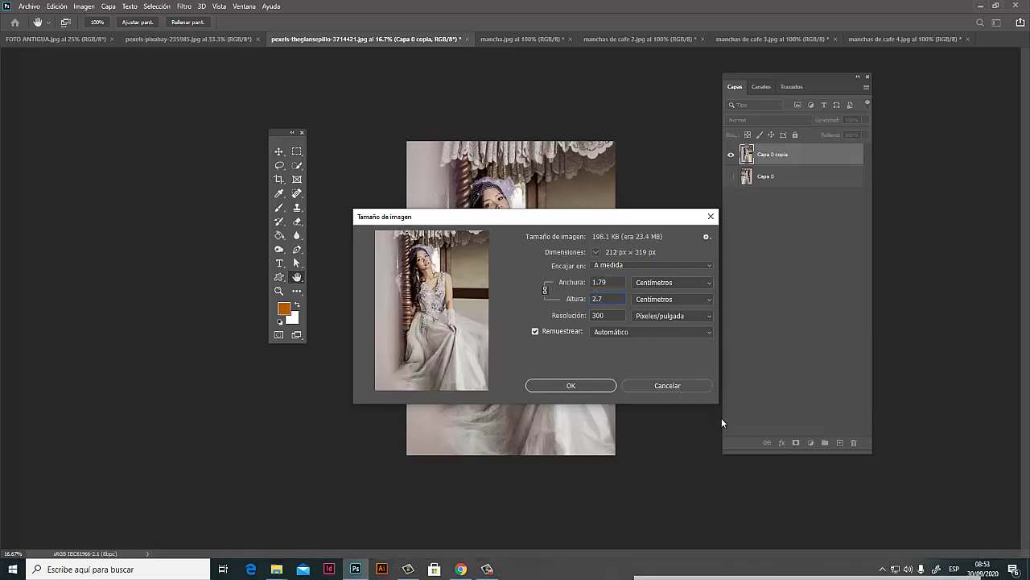
{"action": "type", "text": "7"}
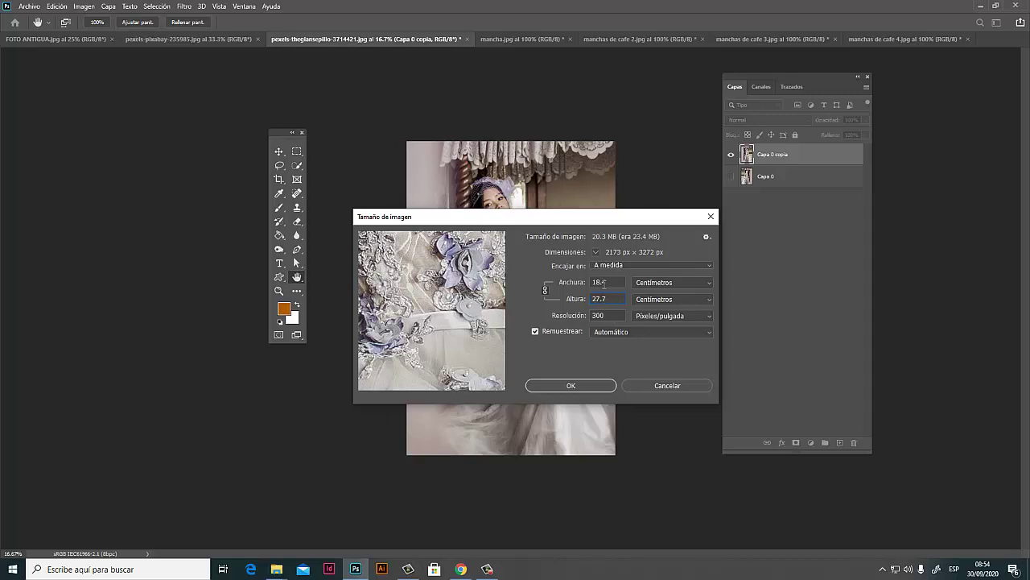
{"action": "left_click", "coordinate": [587, 386]}
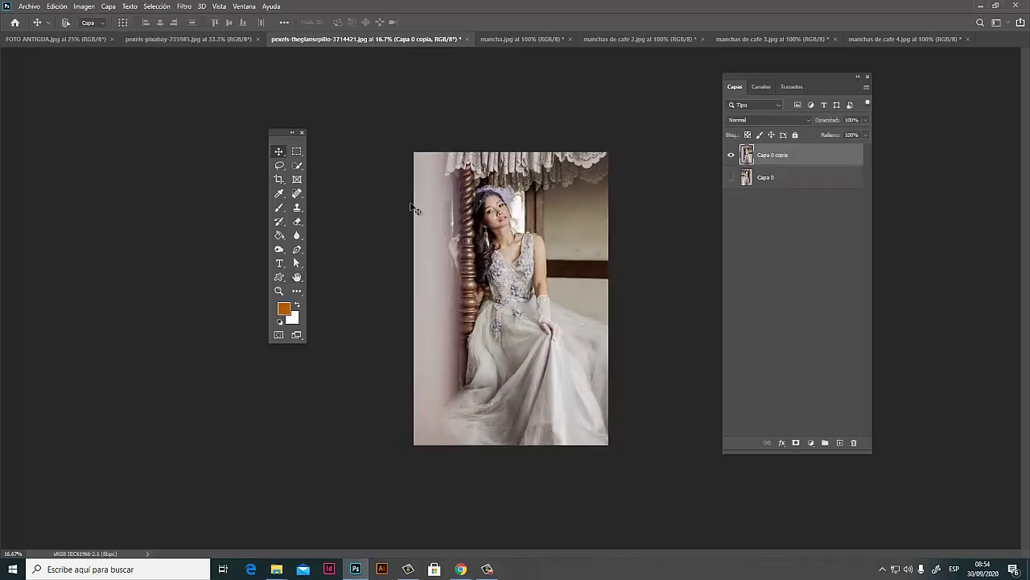
{"action": "left_click", "coordinate": [87, 8]}
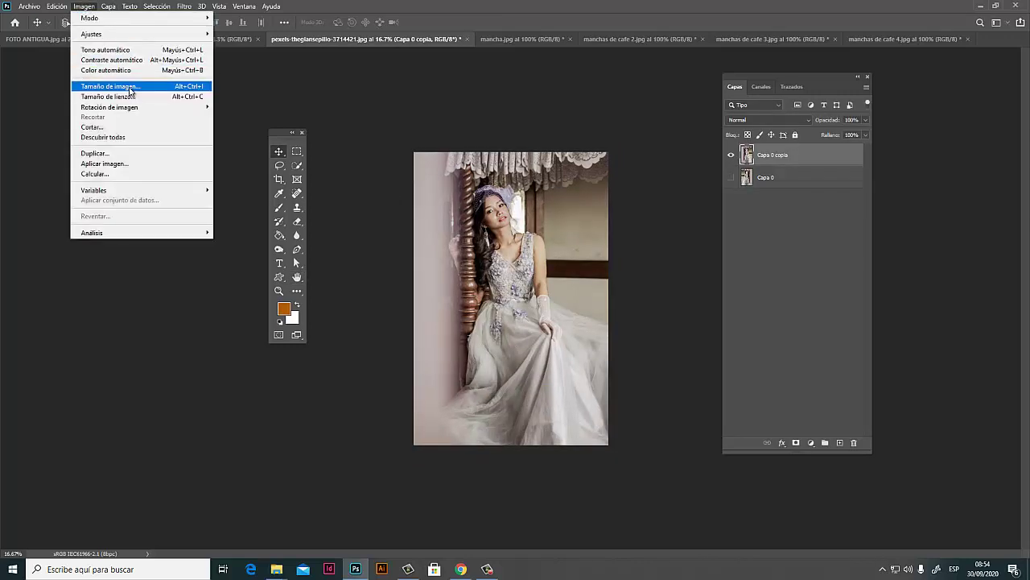
{"action": "left_click", "coordinate": [131, 86]}
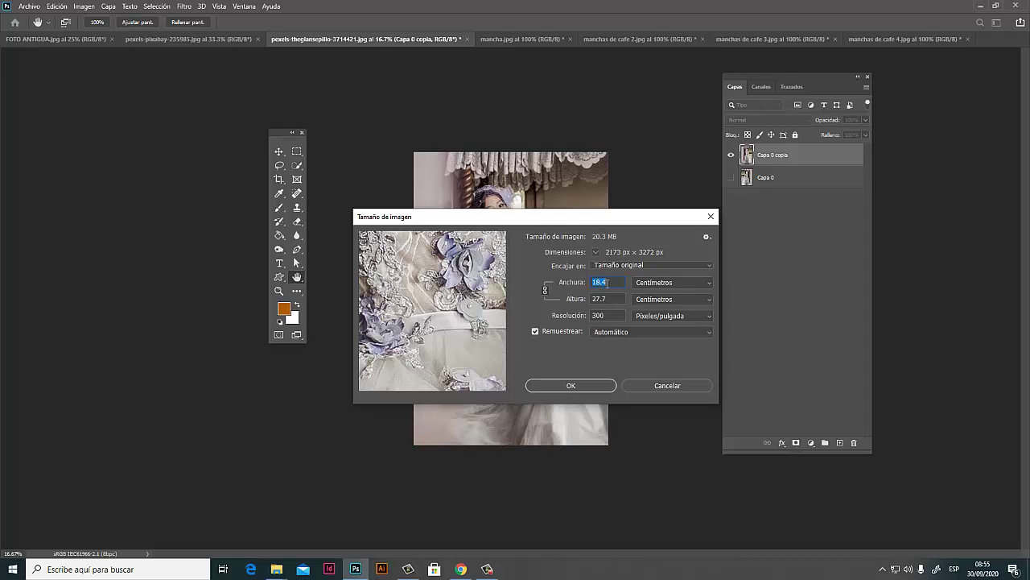
{"action": "left_click", "coordinate": [595, 386]}
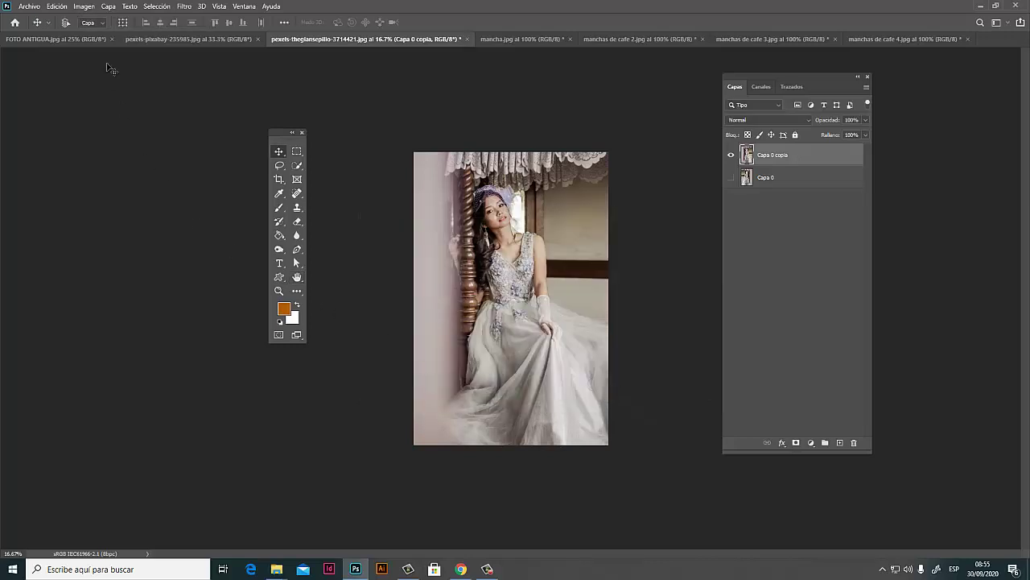
{"action": "left_click", "coordinate": [86, 7]}
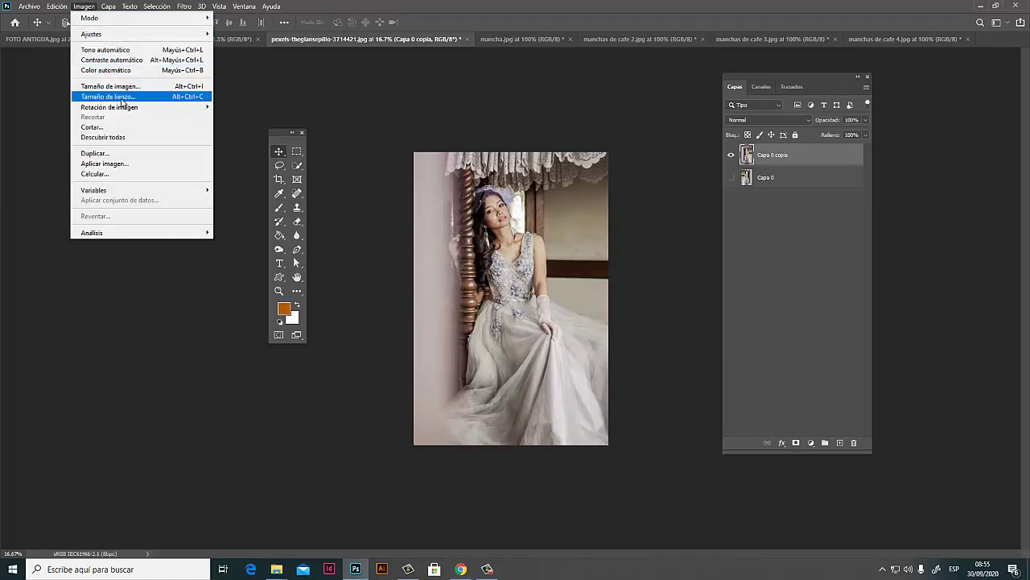
{"action": "left_click", "coordinate": [128, 98]}
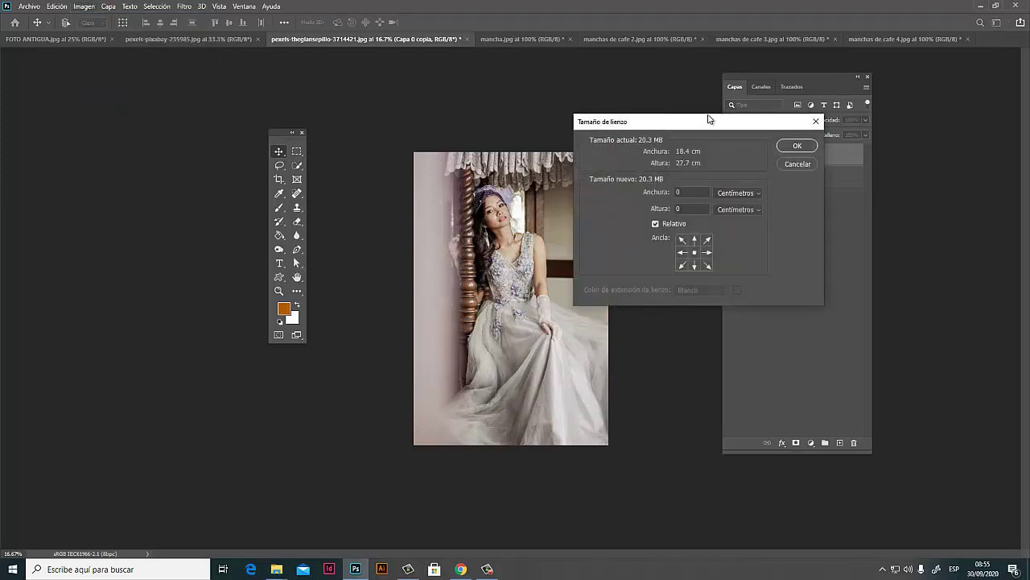
{"action": "left_click_drag", "start_coordinate": [696, 120], "coordinate": [742, 118]}
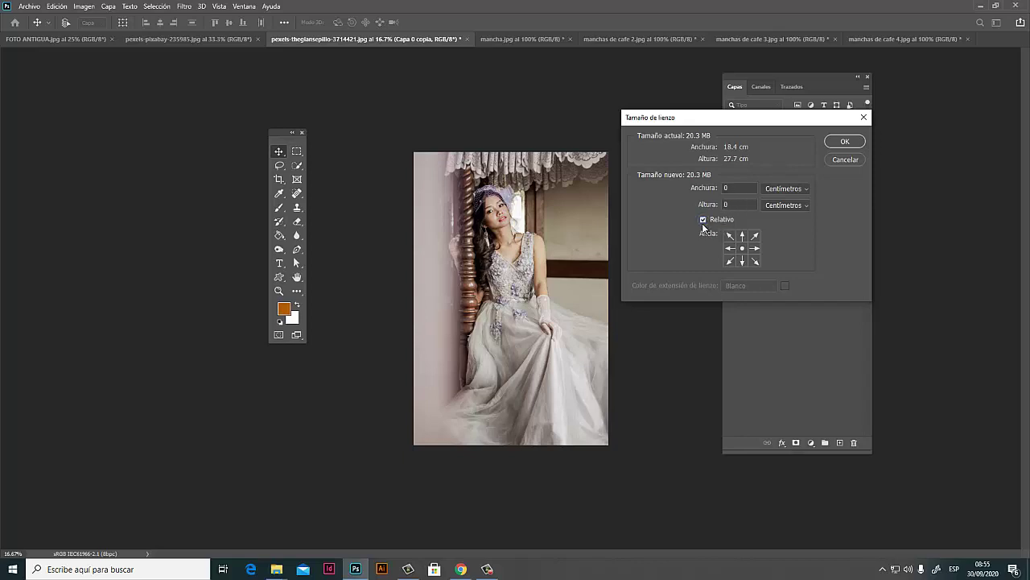
{"action": "left_click", "coordinate": [702, 218]}
{"action": "left_click", "coordinate": [703, 218]}
{"action": "left_click_drag", "start_coordinate": [738, 187], "coordinate": [729, 187]}
{"action": "double_click", "coordinate": [733, 190]}
{"action": "left_click", "coordinate": [704, 219]}
{"action": "left_click_drag", "start_coordinate": [735, 188], "coordinate": [718, 188]}
{"action": "type", "text": "2"}
{"action": "left_click", "coordinate": [702, 220]}
{"action": "left_click", "coordinate": [846, 159]}
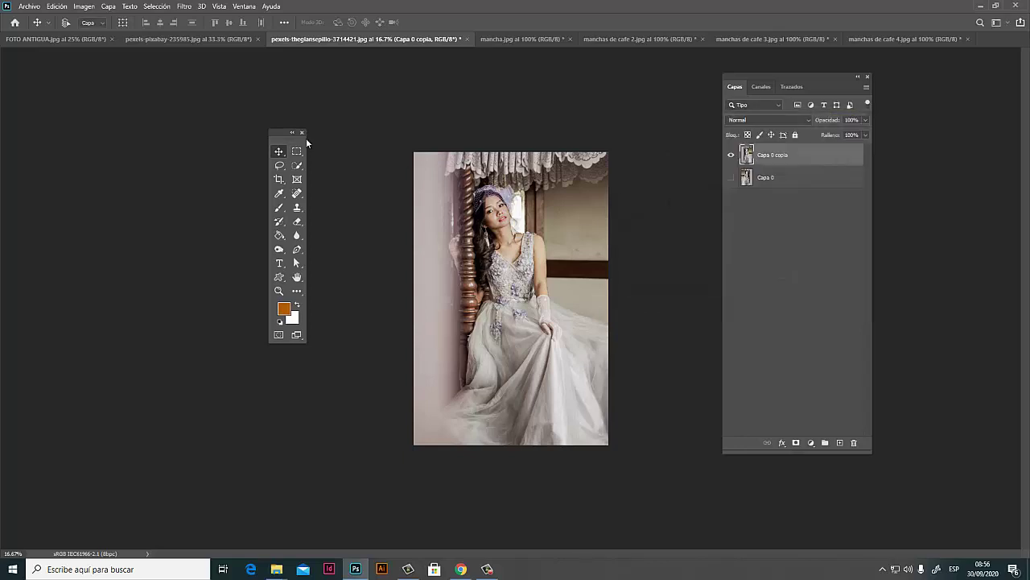
- In Tamaño de lienzo, uncheck Relativo and set the canvas width to 19 cm
{"action": "left_click", "coordinate": [90, 9]}
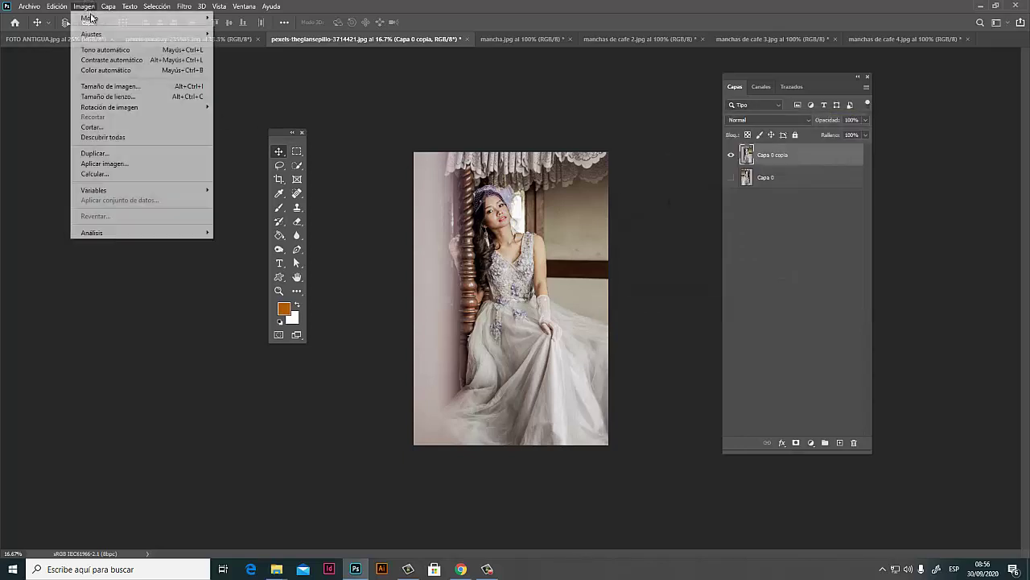
{"action": "left_click", "coordinate": [113, 96]}
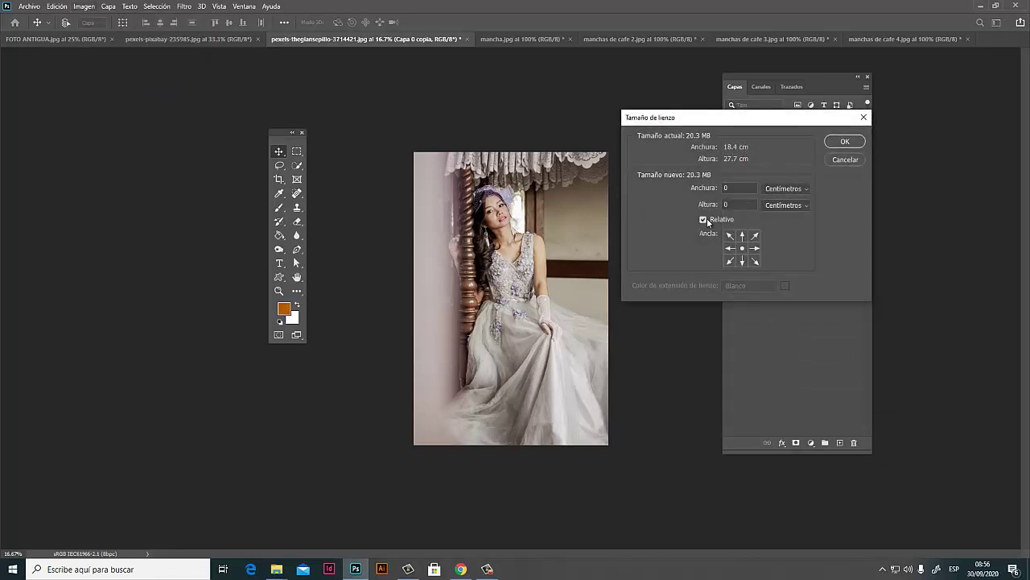
{"action": "left_click", "coordinate": [704, 220]}
{"action": "double_click", "coordinate": [740, 186]}
{"action": "right_click", "coordinate": [741, 187]}
{"action": "left_click", "coordinate": [774, 314]}
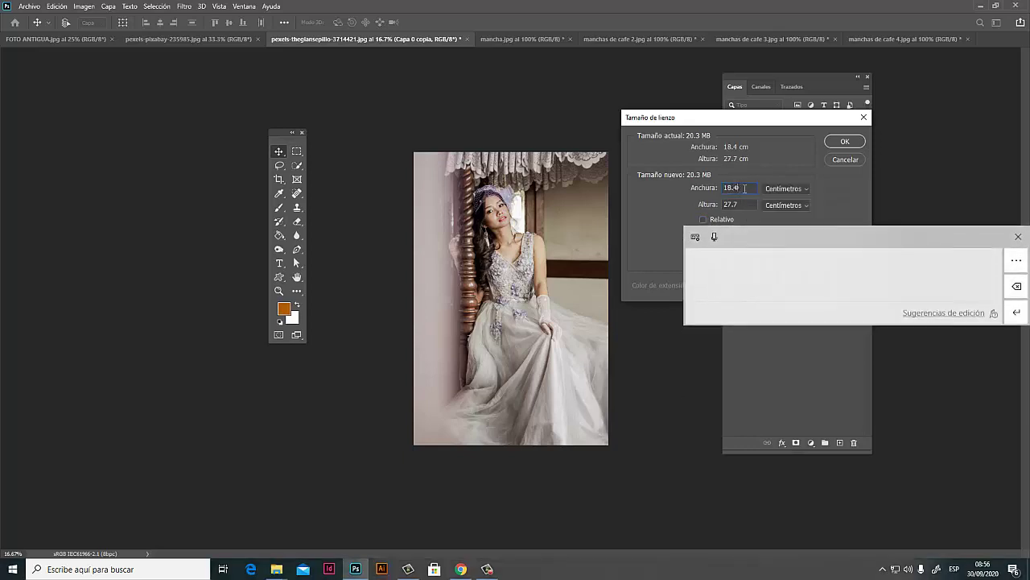
{"action": "key", "text": "BackSpace"}
{"action": "key", "text": "BackSpace"}
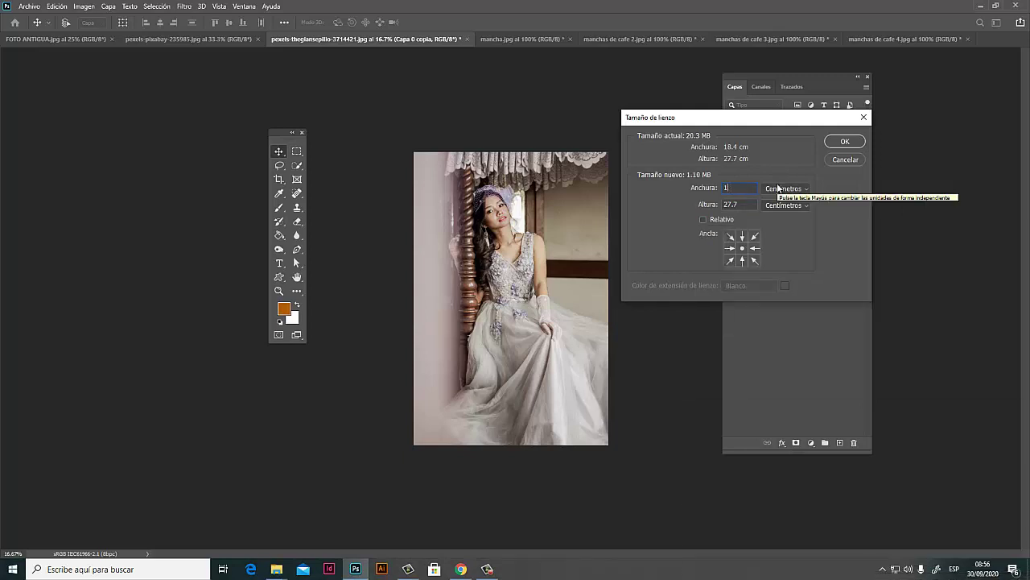
{"action": "type", "text": "9"}
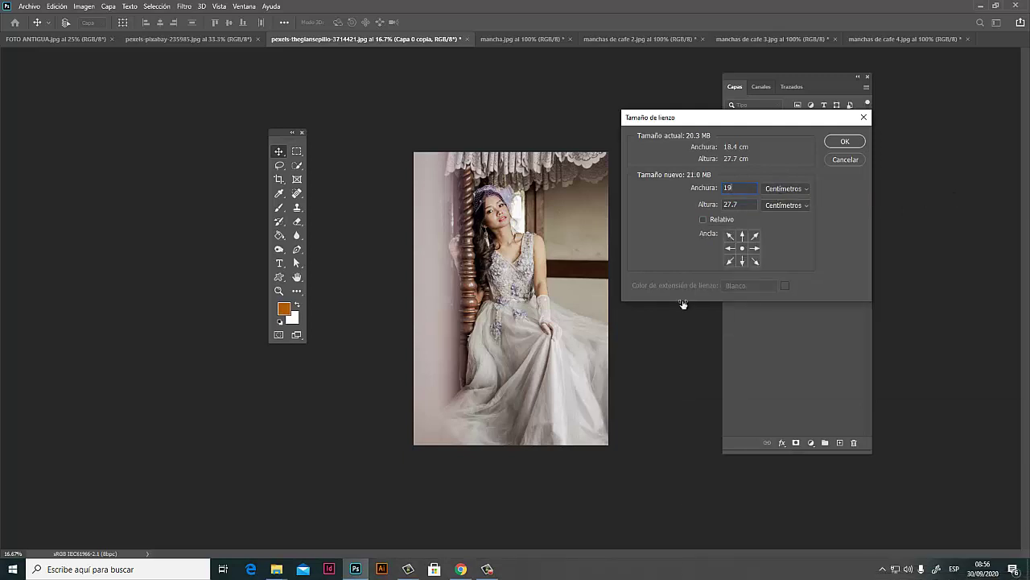
- Anchor the canvas at middle-right and apply the wider canvas
{"action": "left_click_drag", "start_coordinate": [717, 116], "coordinate": [743, 112]}
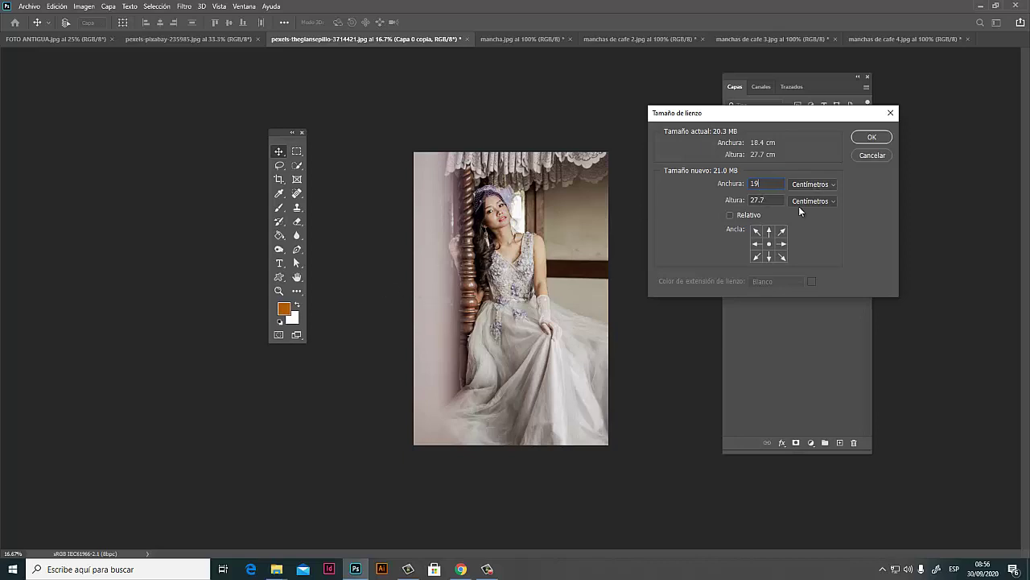
{"action": "left_click", "coordinate": [781, 244]}
{"action": "left_click", "coordinate": [783, 231]}
{"action": "key", "text": "Down"}
{"action": "key", "text": "Down"}
{"action": "left_click", "coordinate": [783, 245]}
{"action": "left_click", "coordinate": [872, 137]}
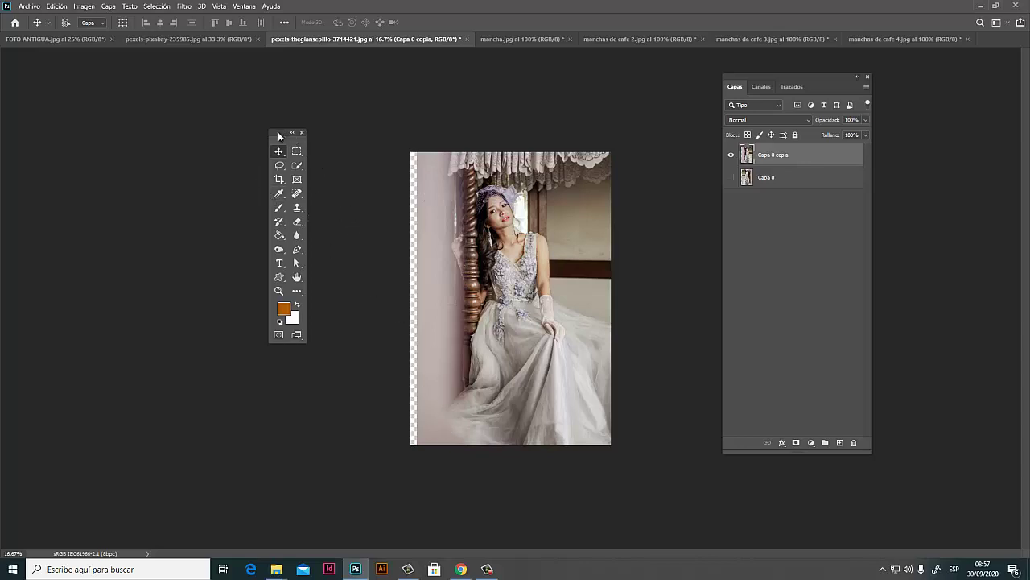
- Select a strip of wall along the left edge and copy it to a new layer, Capa 1
{"action": "left_click_drag", "start_coordinate": [277, 131], "coordinate": [297, 139]}
{"action": "key", "text": "ctrl+0"}
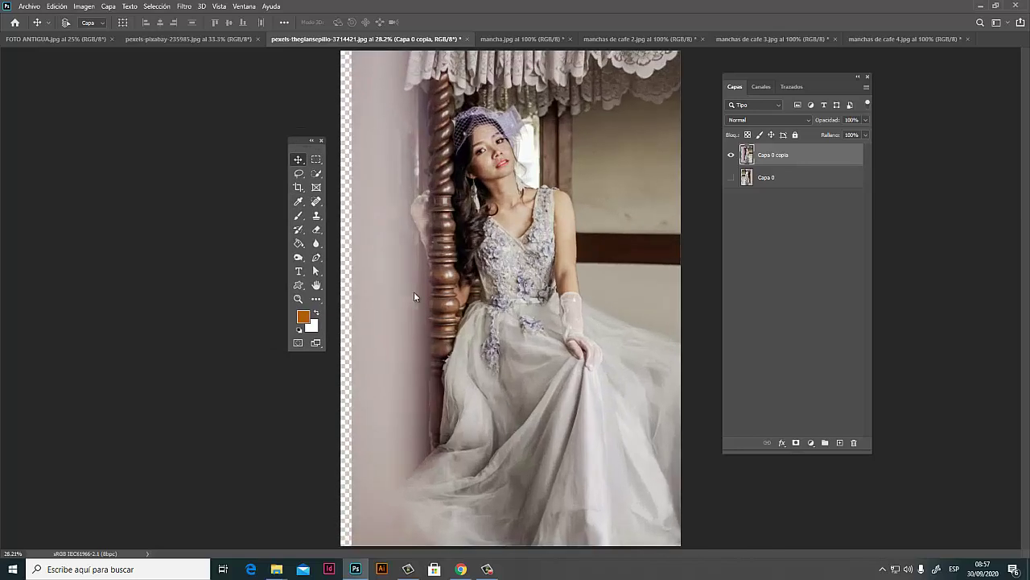
{"action": "key", "text": "ctrl+minus"}
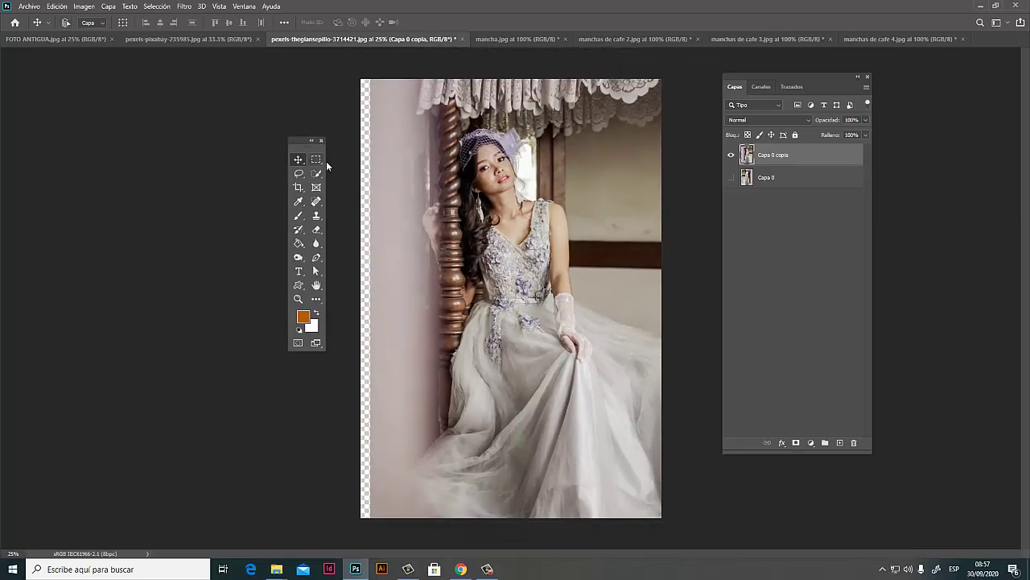
{"action": "left_click", "coordinate": [318, 159]}
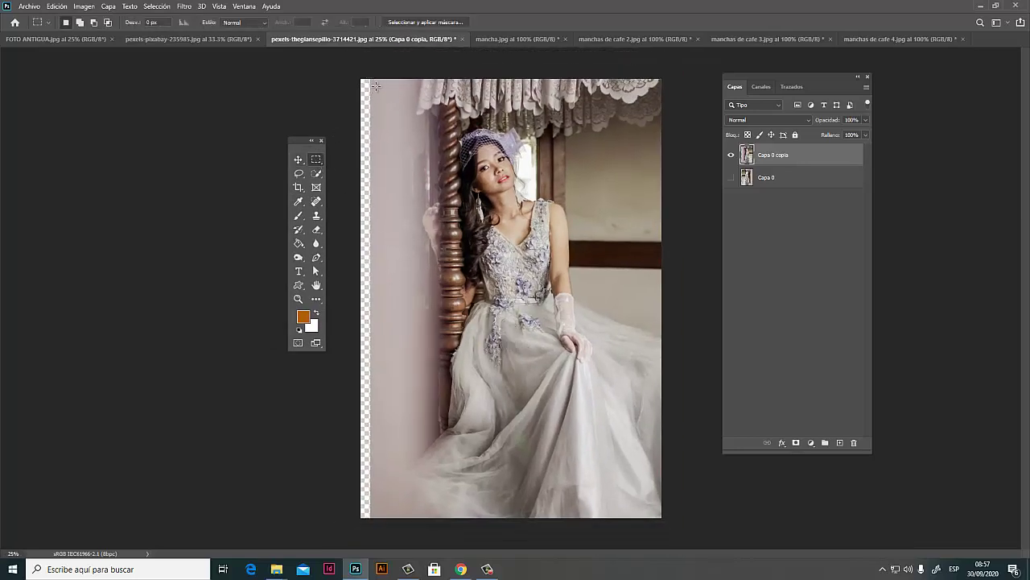
{"action": "left_click_drag", "start_coordinate": [375, 86], "coordinate": [386, 547]}
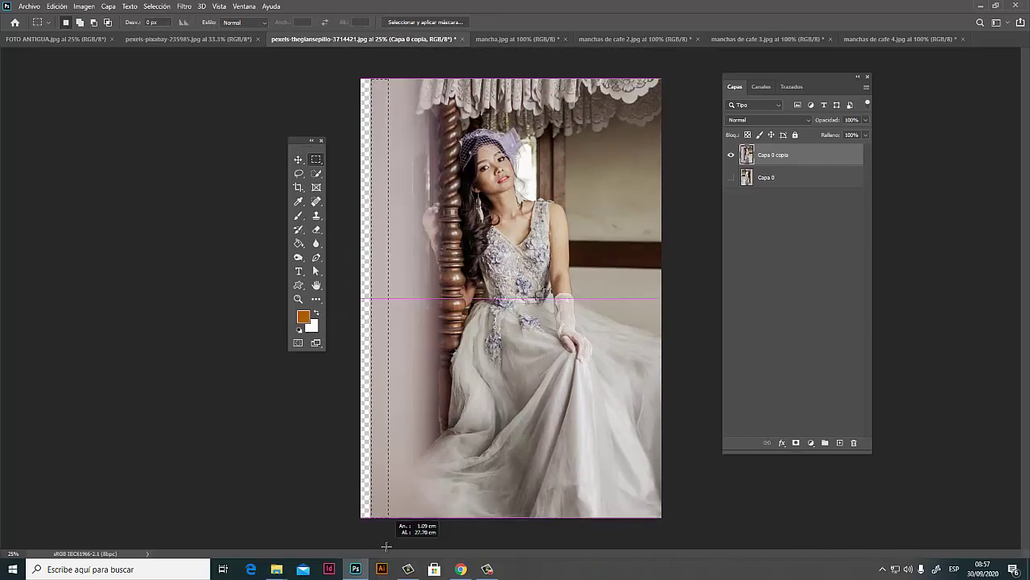
{"action": "left_click_drag", "start_coordinate": [386, 547], "coordinate": [384, 547]}
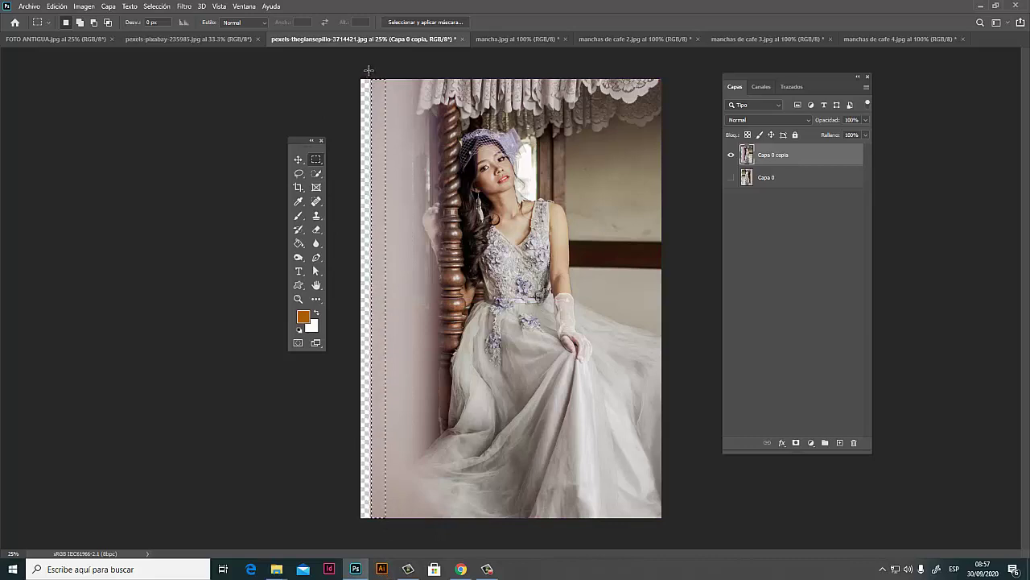
{"action": "left_click_drag", "start_coordinate": [368, 71], "coordinate": [395, 541]}
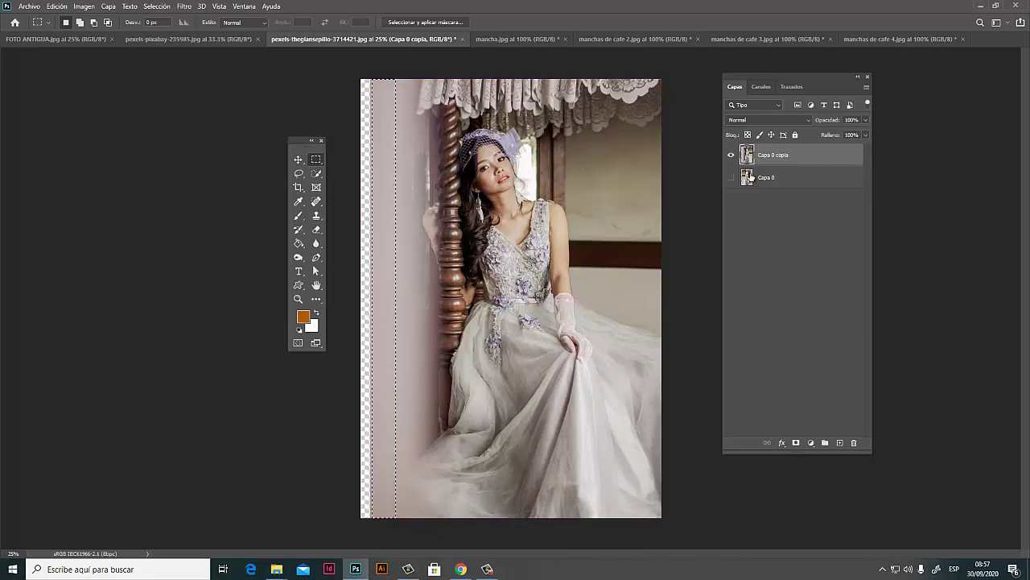
{"action": "key", "text": "ctrl+j"}
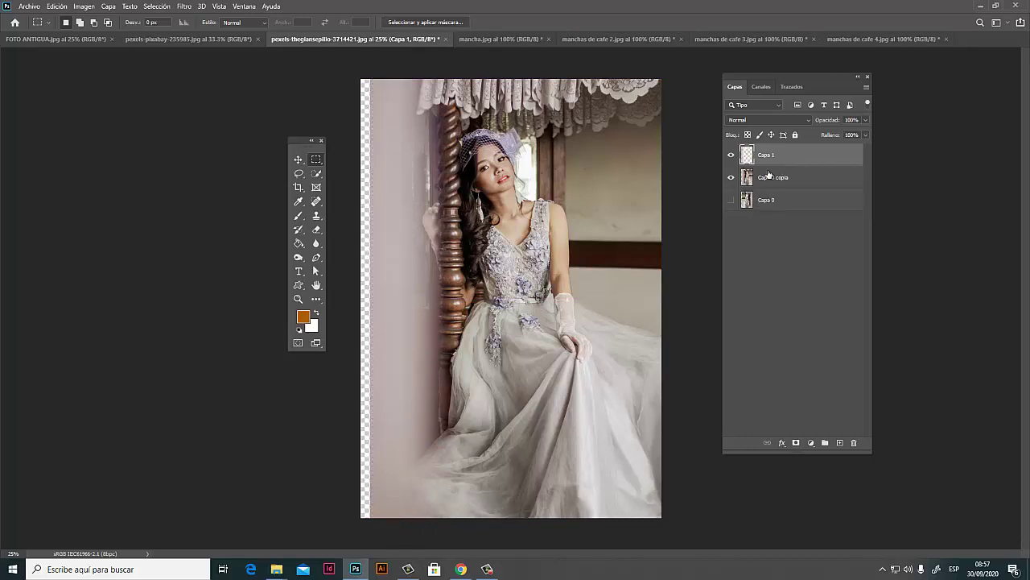
- Stretch the Capa 1 strip over the transparent gap at the left edge
{"action": "left_click", "coordinate": [731, 177]}
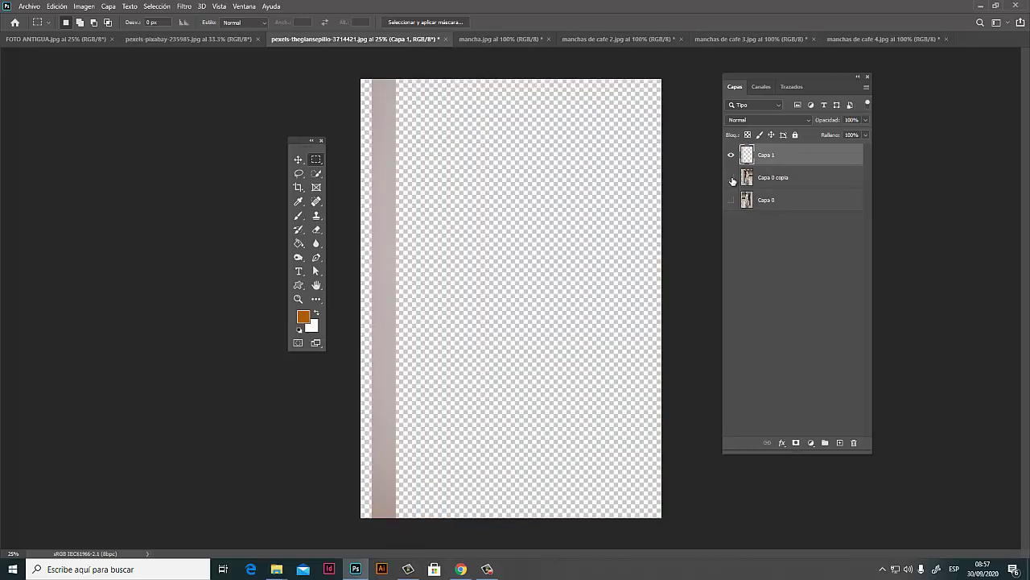
{"action": "left_click", "coordinate": [731, 177]}
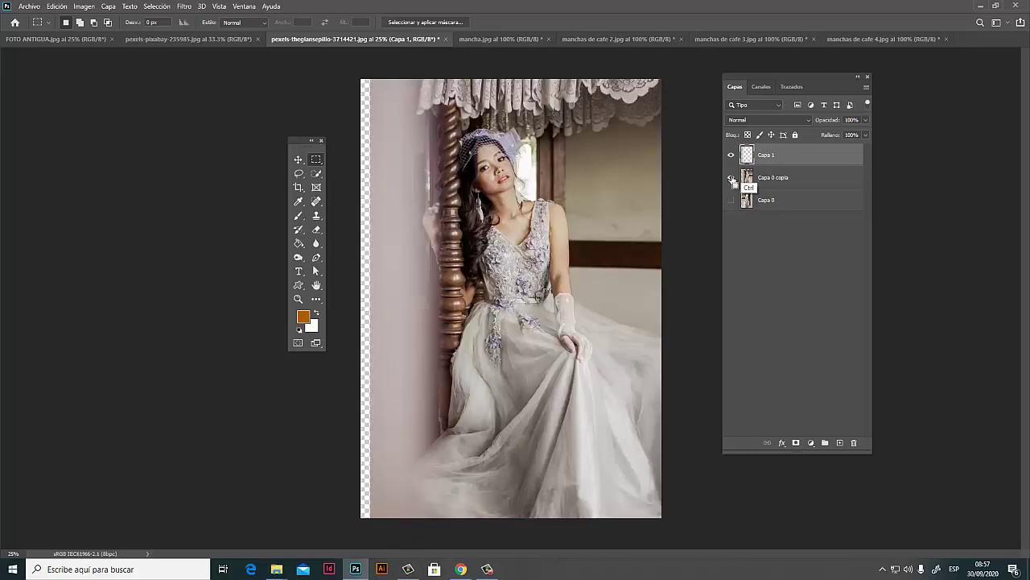
{"action": "key", "text": "ctrl+t"}
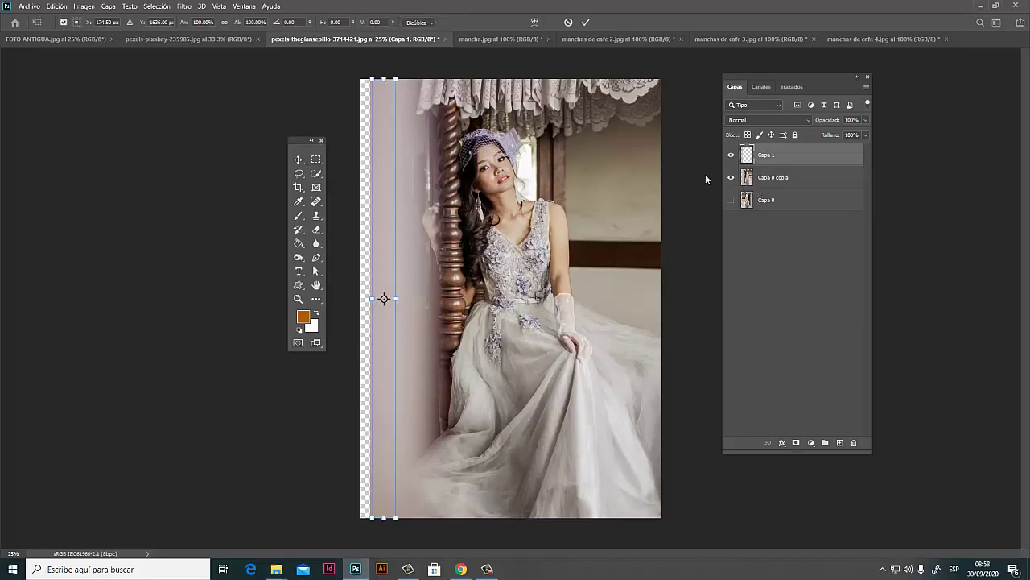
{"action": "left_click_drag", "start_coordinate": [371, 299], "coordinate": [362, 301]}
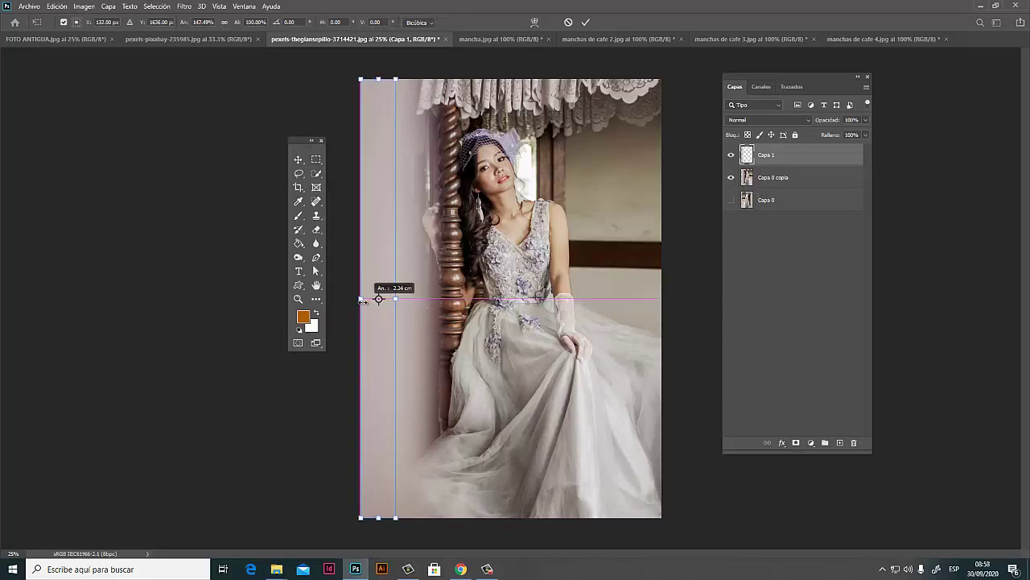
{"action": "key", "text": "Return"}
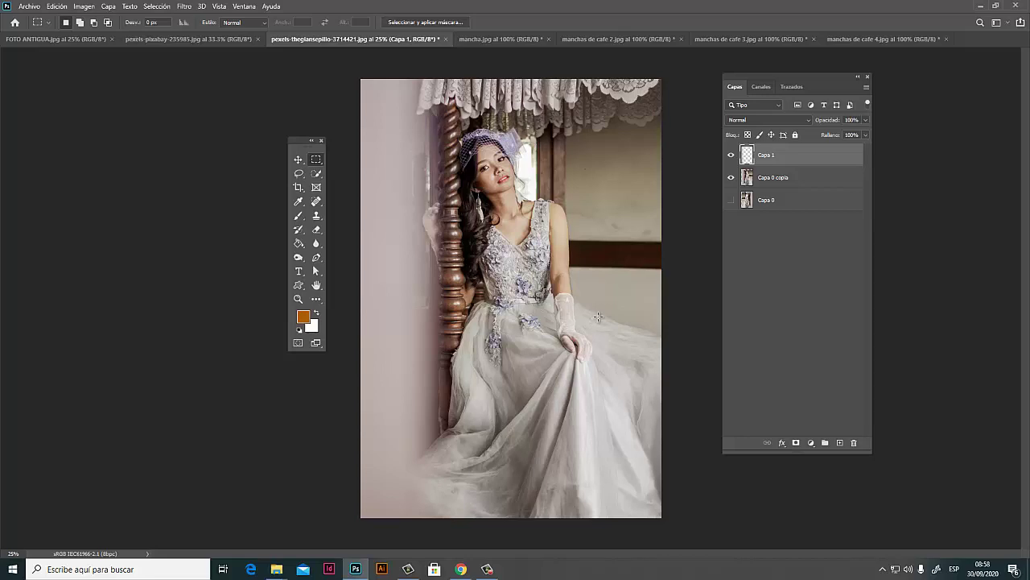
- Toggle Capa 1 to compare the left edge, then use Combinar hacia abajo to merge it into Capa 0 copia
{"action": "left_click", "coordinate": [731, 155]}
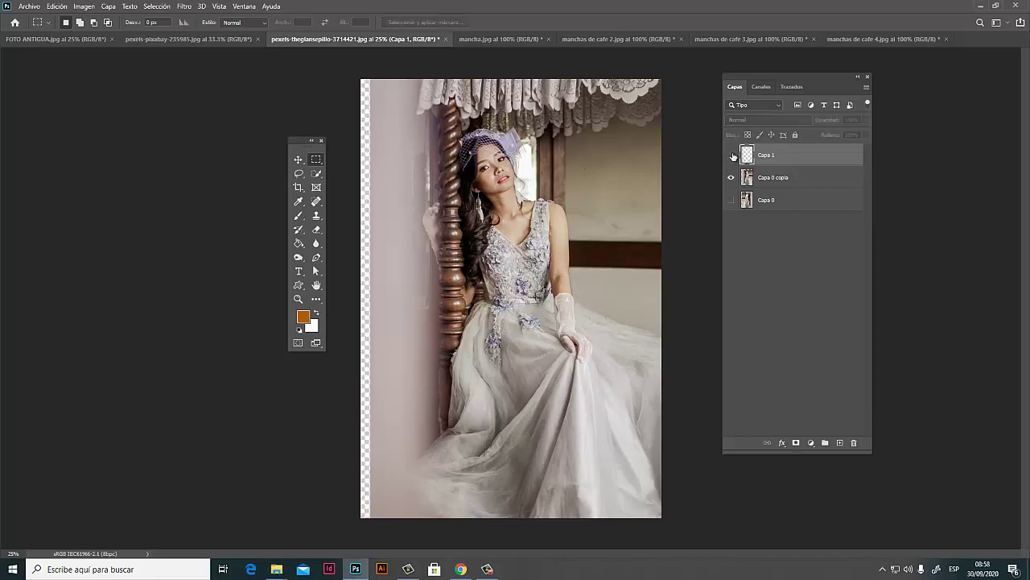
{"action": "left_click", "coordinate": [731, 155]}
{"action": "left_click", "coordinate": [731, 155]}
{"action": "left_click", "coordinate": [731, 154]}
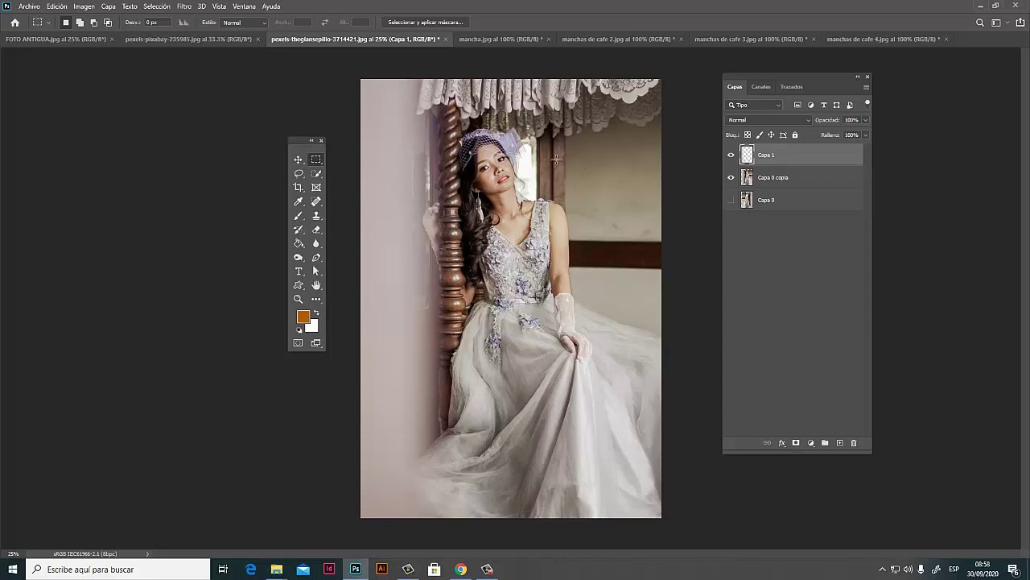
{"action": "left_click", "coordinate": [724, 154]}
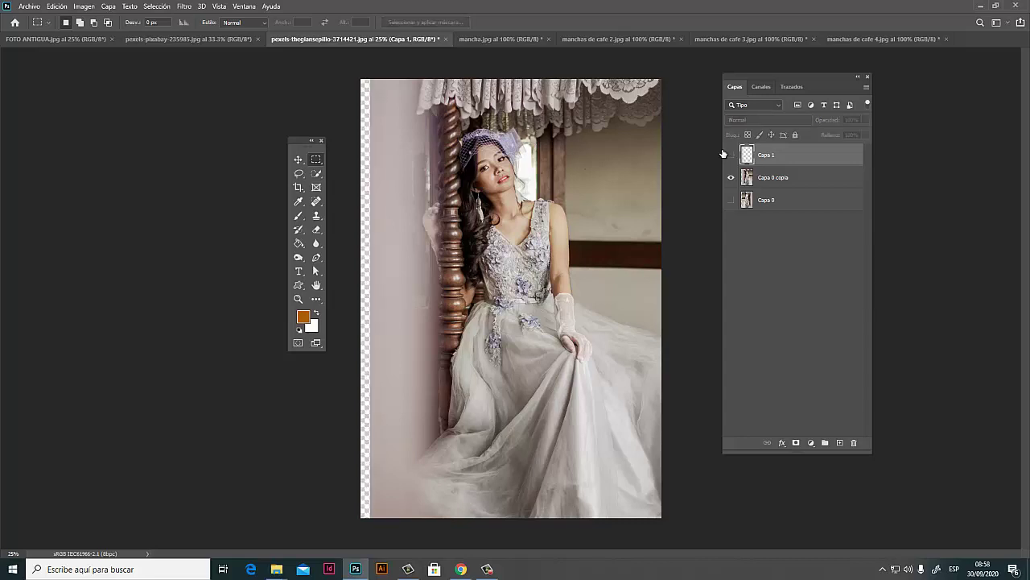
{"action": "left_click", "coordinate": [731, 156]}
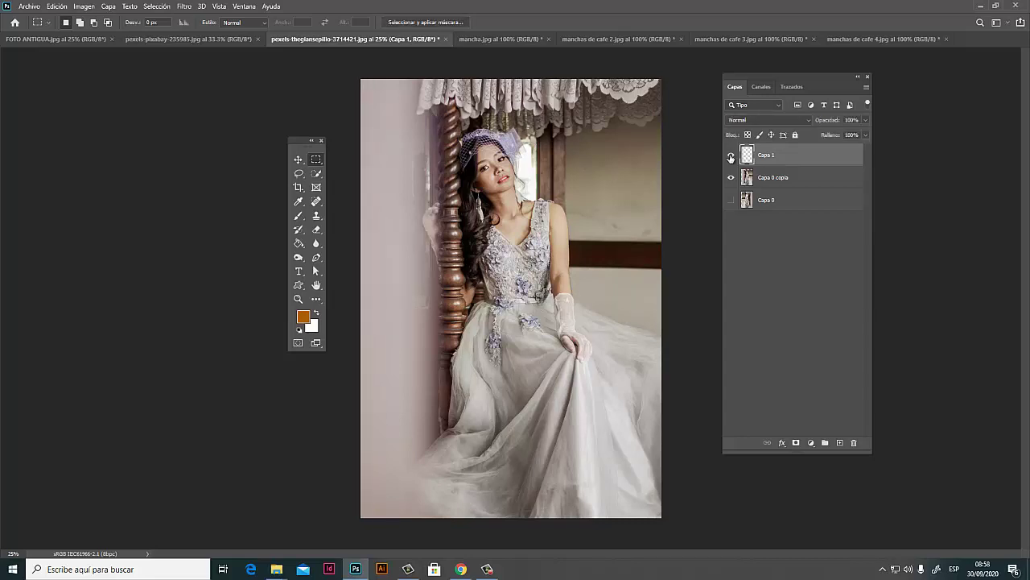
{"action": "left_click", "coordinate": [731, 155]}
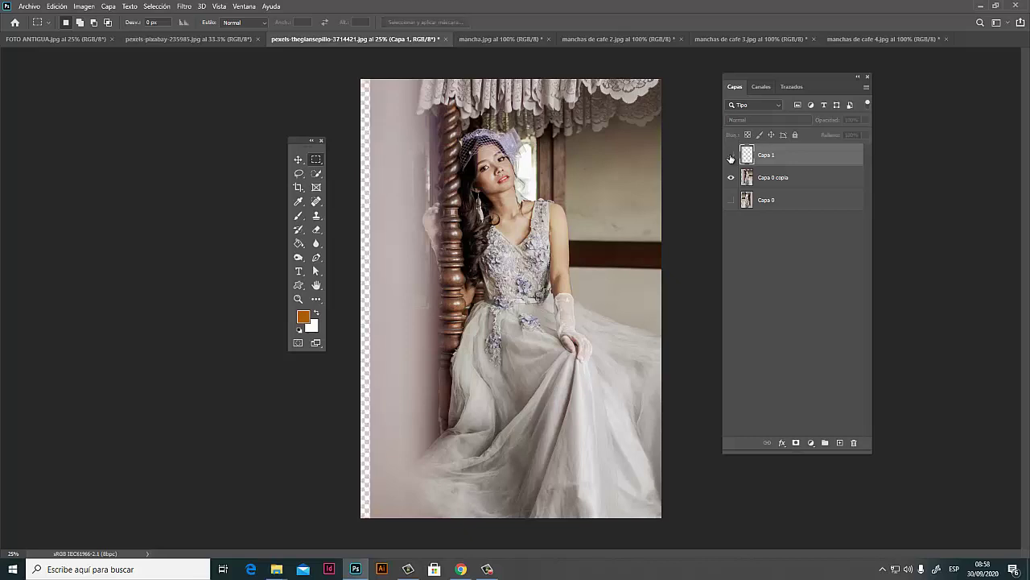
{"action": "left_click", "coordinate": [731, 156]}
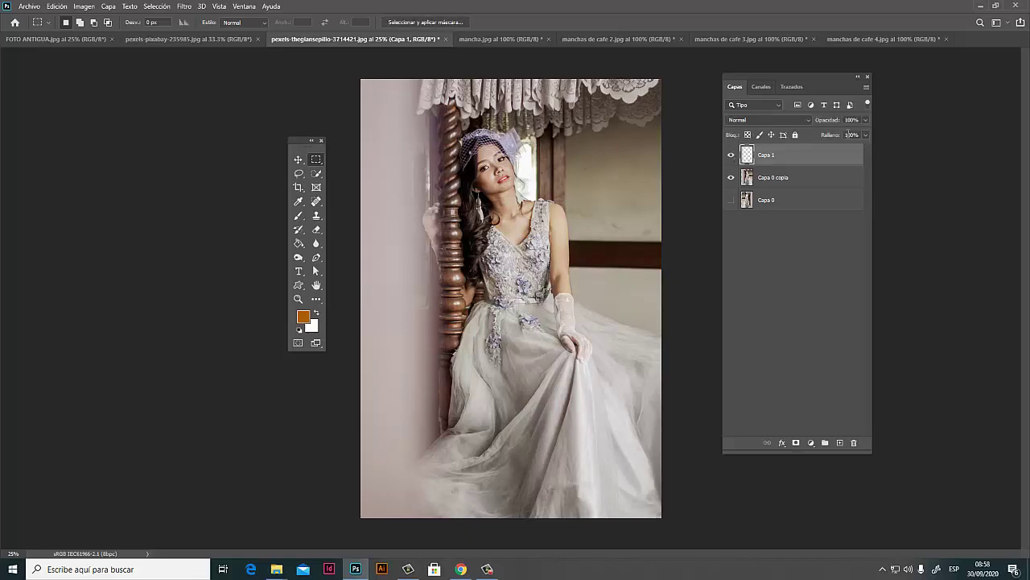
{"action": "left_click", "coordinate": [866, 87]}
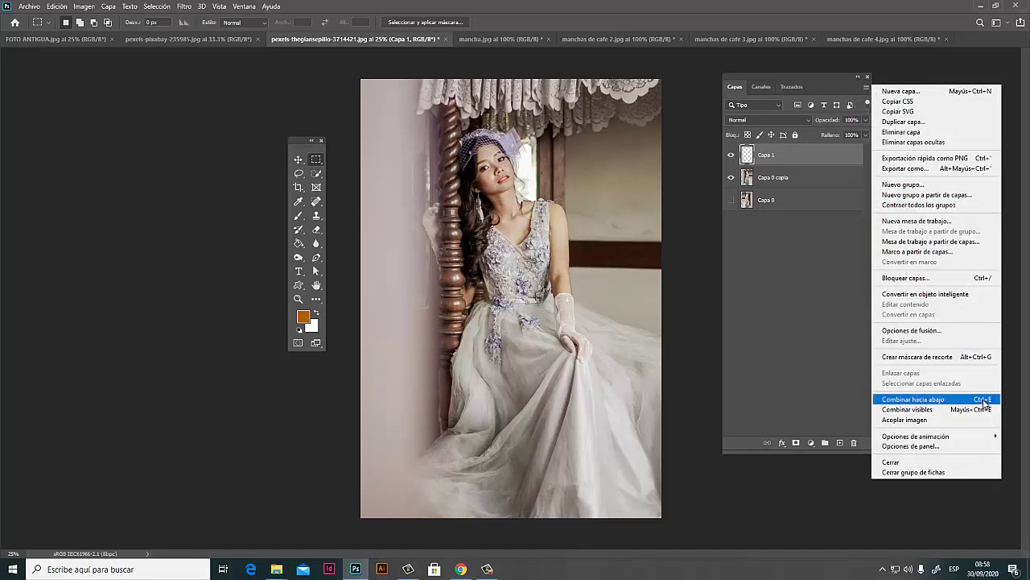
{"action": "left_click", "coordinate": [984, 400]}
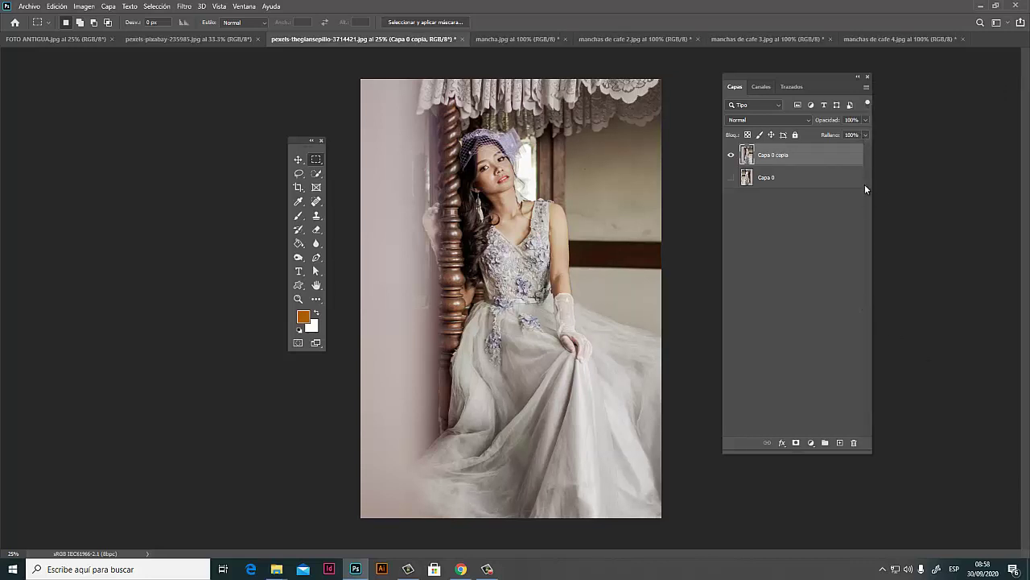
- Enlarge the canvas by a relative 2 cm so a transparent border surrounds the photo
{"action": "left_click", "coordinate": [84, 10]}
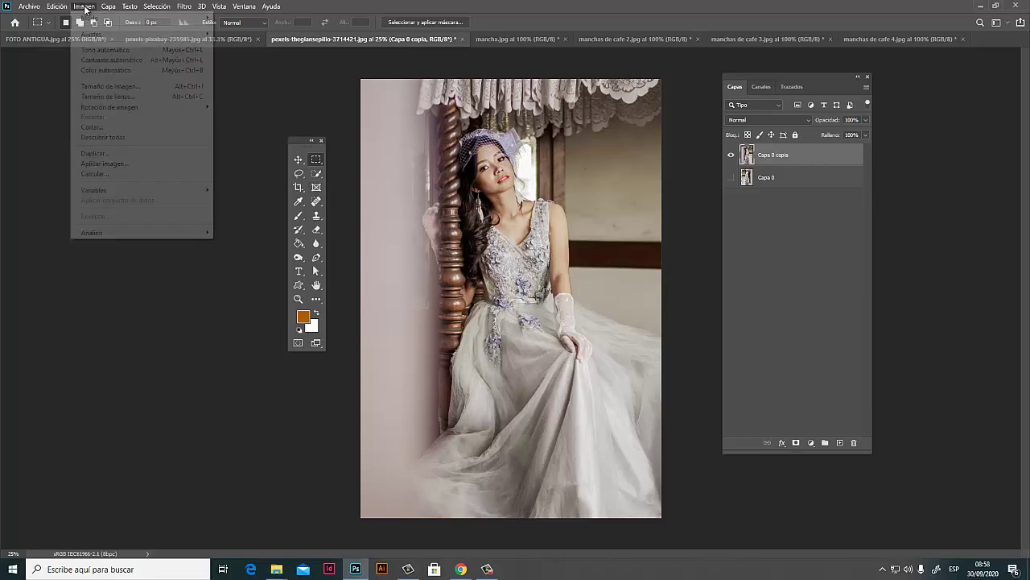
{"action": "left_click", "coordinate": [139, 97]}
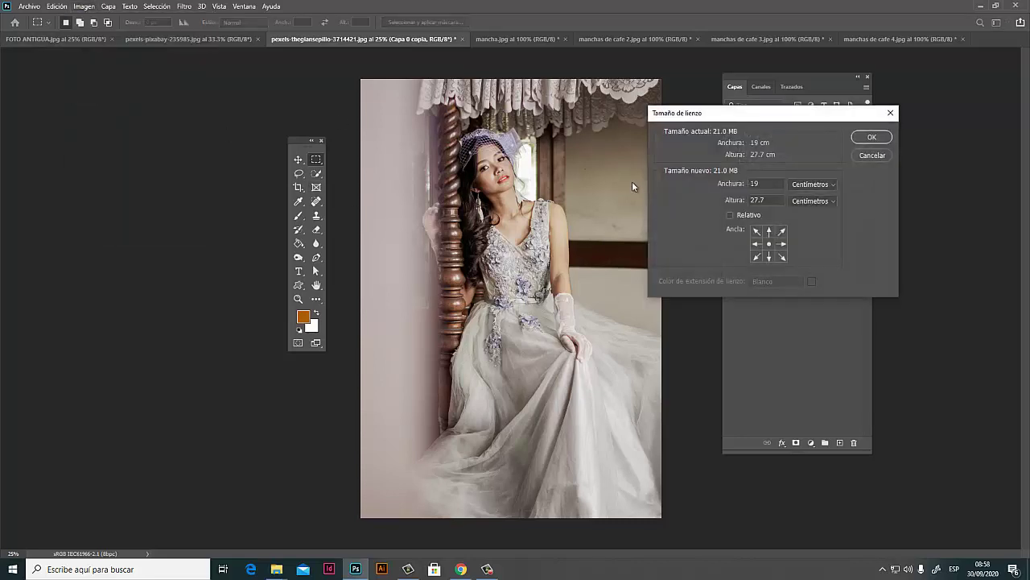
{"action": "left_click", "coordinate": [730, 216]}
{"action": "type", "text": "2"}
{"action": "key", "text": "Tab"}
{"action": "left_click", "coordinate": [872, 138]}
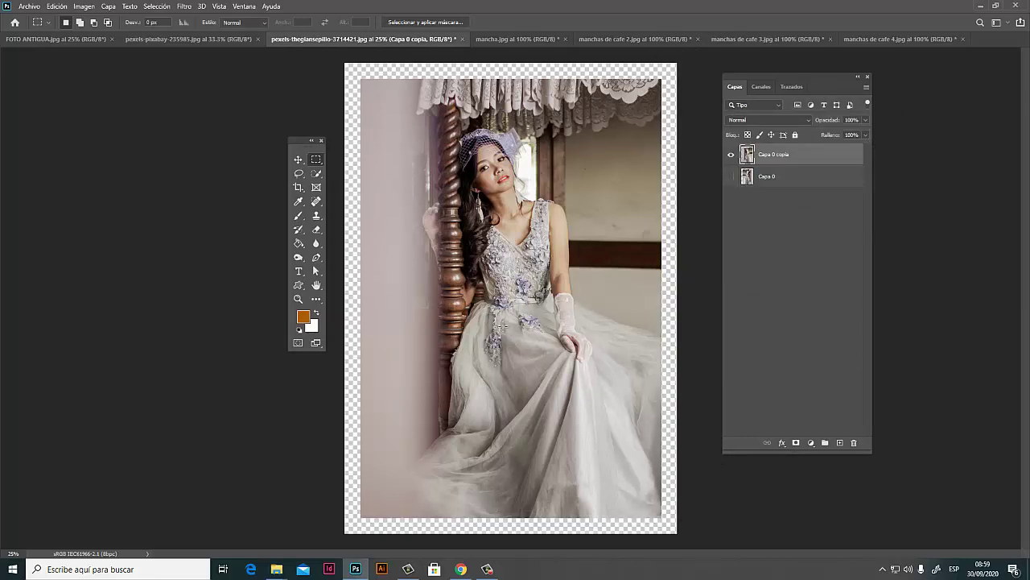
- Add a new empty layer, Capa 1, at the top of the layer stack
{"action": "left_click_drag", "start_coordinate": [288, 142], "coordinate": [263, 142]}
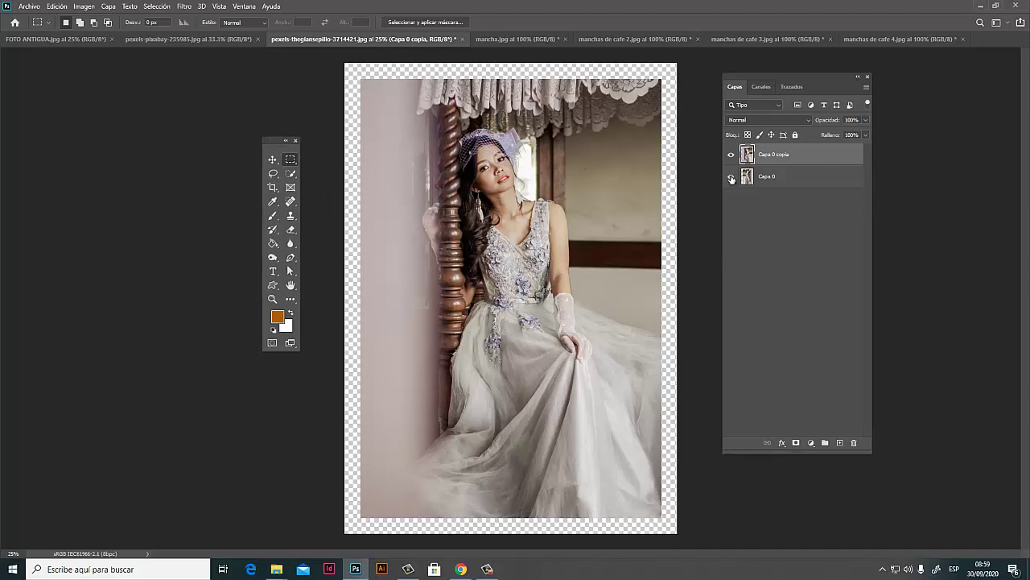
{"action": "left_click", "coordinate": [731, 155]}
{"action": "left_click", "coordinate": [731, 155]}
{"action": "left_click", "coordinate": [840, 443]}
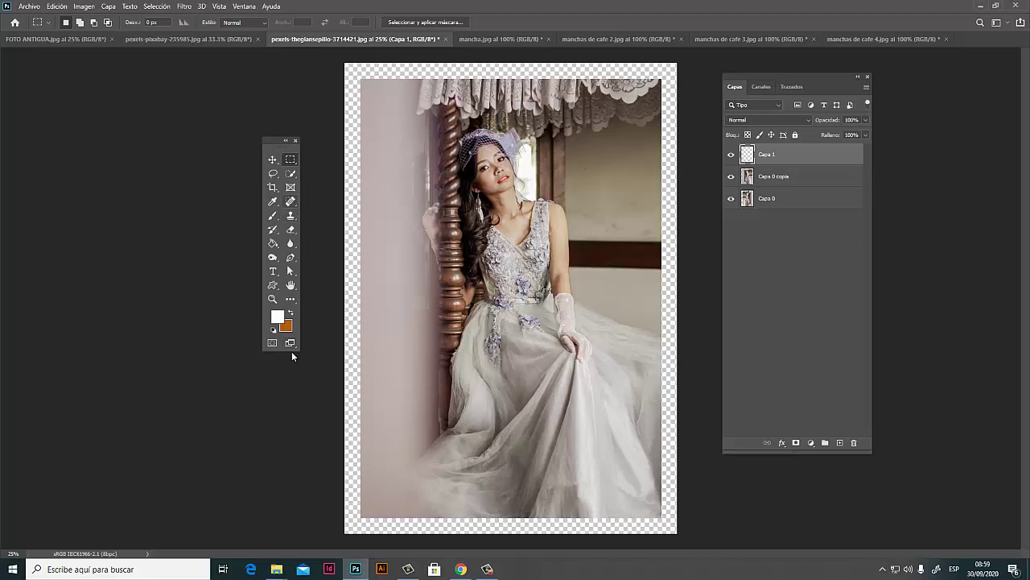
- Sample a greyish-beige tone from the photo's right edge with the Eyedropper
{"action": "key", "text": "i"}
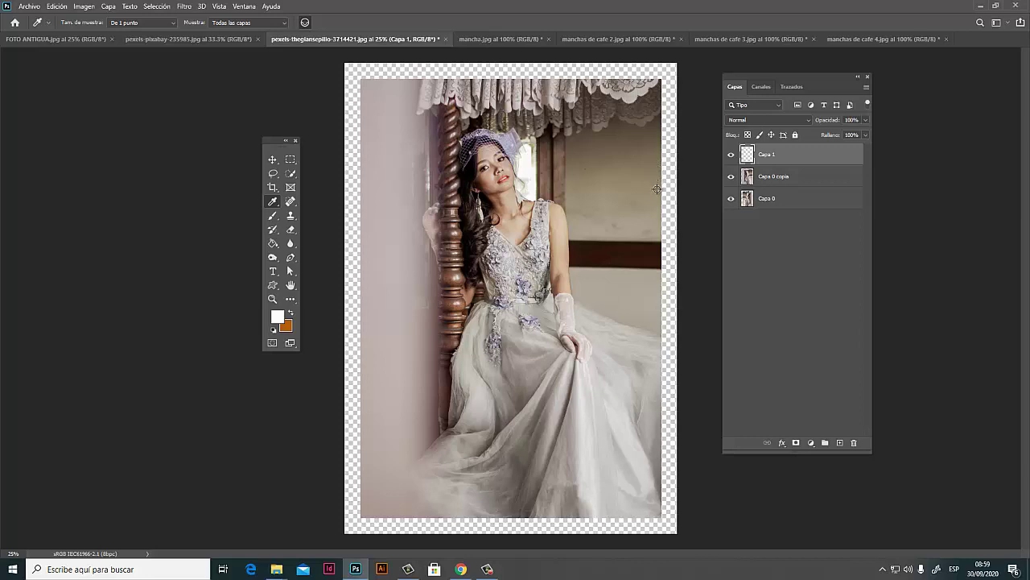
{"action": "left_click", "coordinate": [658, 192]}
{"action": "left_click", "coordinate": [657, 213]}
{"action": "left_click", "coordinate": [657, 214]}
{"action": "left_click", "coordinate": [657, 212]}
{"action": "left_click", "coordinate": [655, 300]}
- Fill Capa 1 with the sampled colour and move it below Capa 0 copia
{"action": "left_click", "coordinate": [273, 242]}
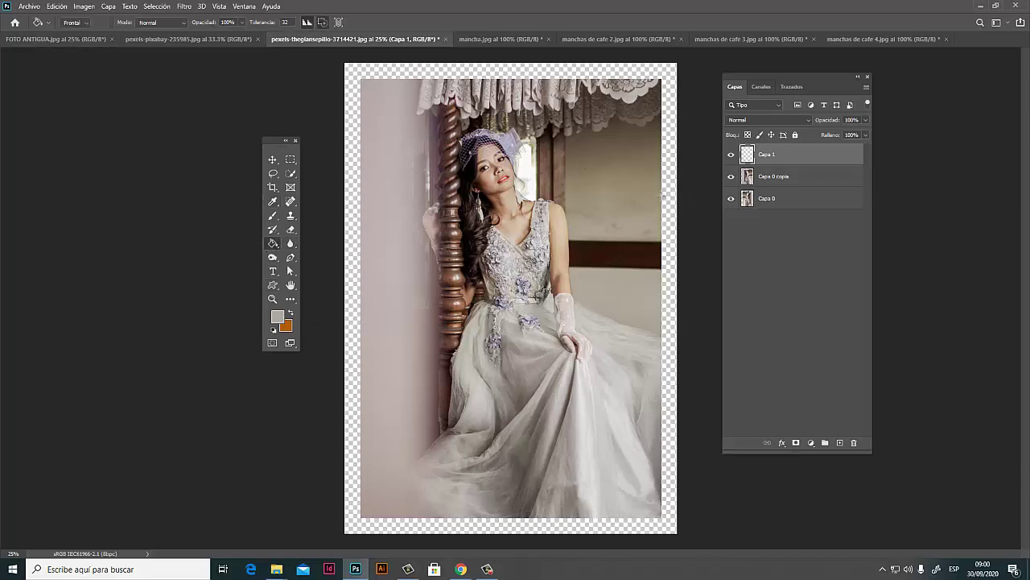
{"action": "left_click", "coordinate": [636, 232]}
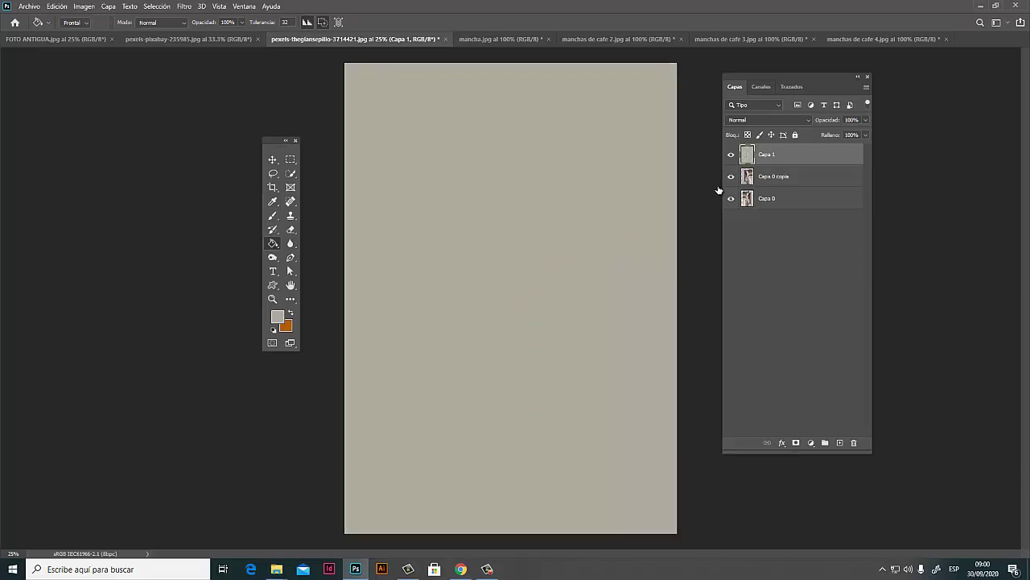
{"action": "left_click_drag", "start_coordinate": [793, 155], "coordinate": [808, 191]}
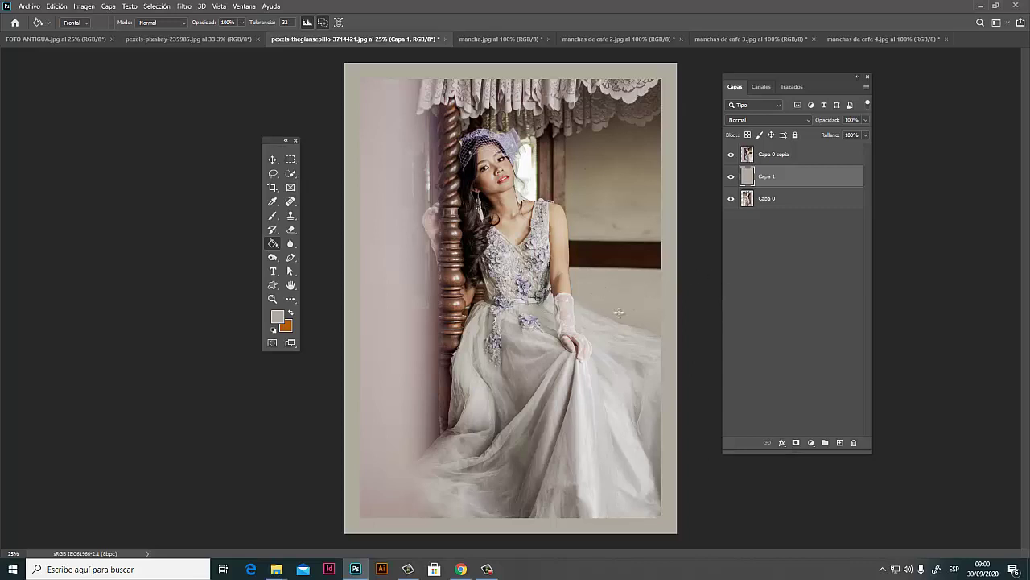
- Choose a lighter, paler grey foreground in the Color Picker and refill Capa 1 with it
{"action": "key", "text": "i"}
{"action": "left_click", "coordinate": [277, 317]}
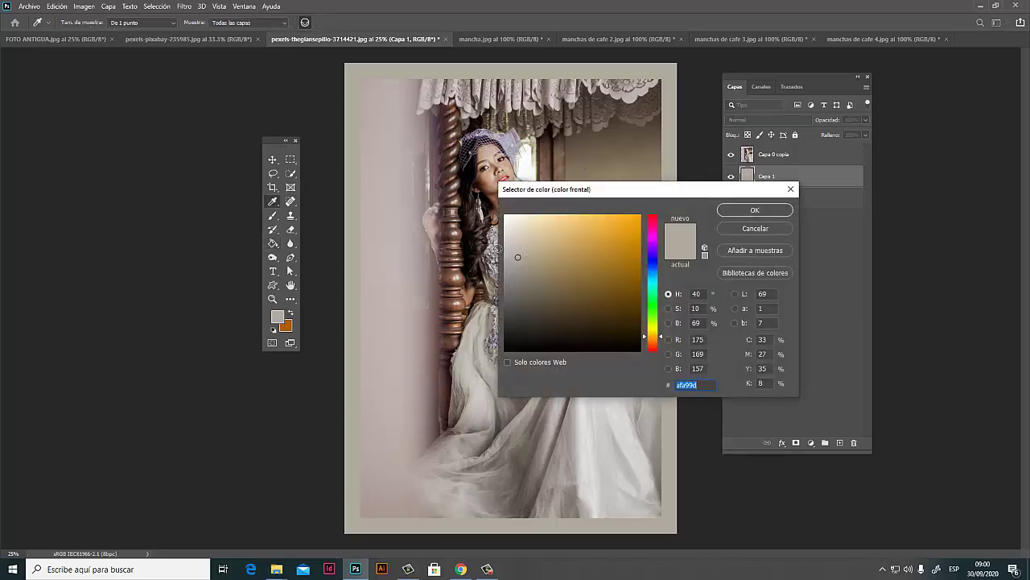
{"action": "left_click", "coordinate": [512, 250]}
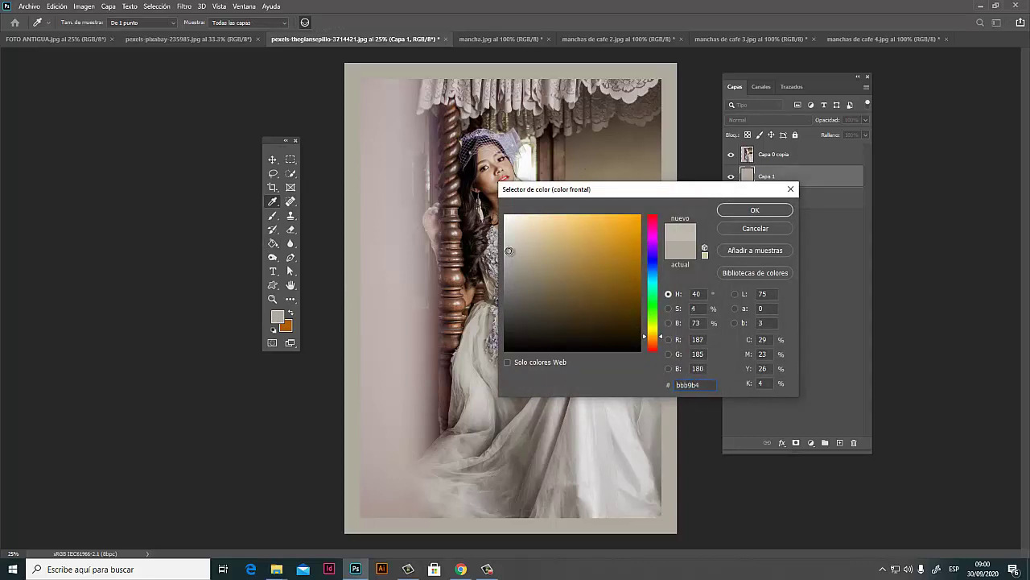
{"action": "left_click", "coordinate": [756, 210]}
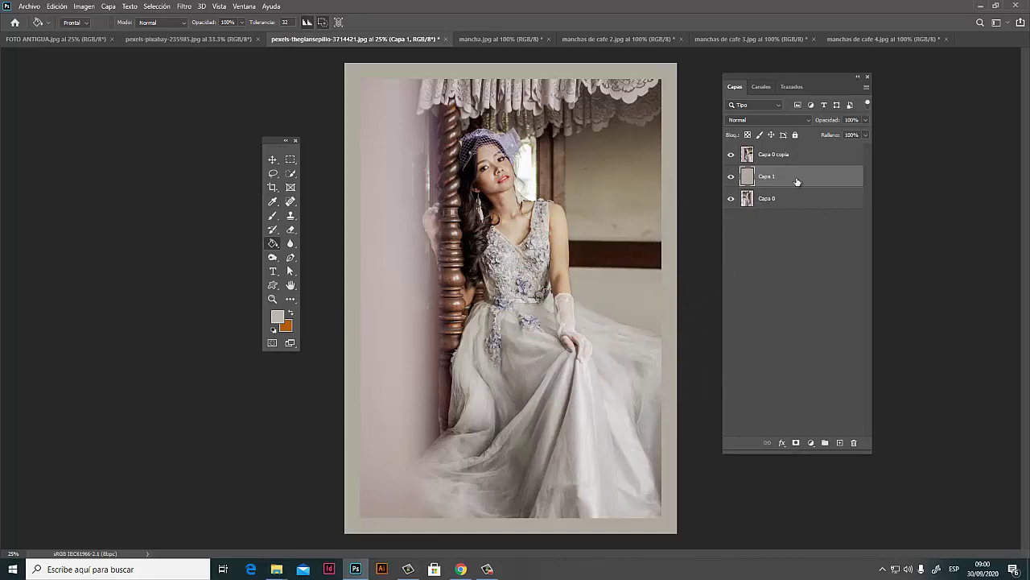
{"action": "key", "text": "alt"}
{"action": "key", "text": "alt+BackSpace"}
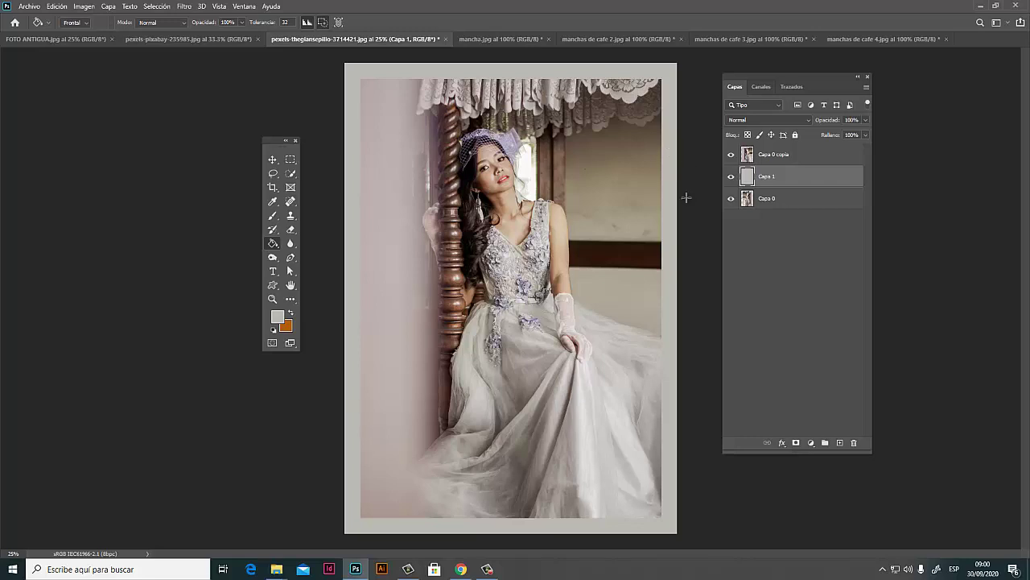
{"action": "left_click", "coordinate": [731, 153]}
{"action": "left_click", "coordinate": [731, 153]}
{"action": "left_click", "coordinate": [85, 7]}
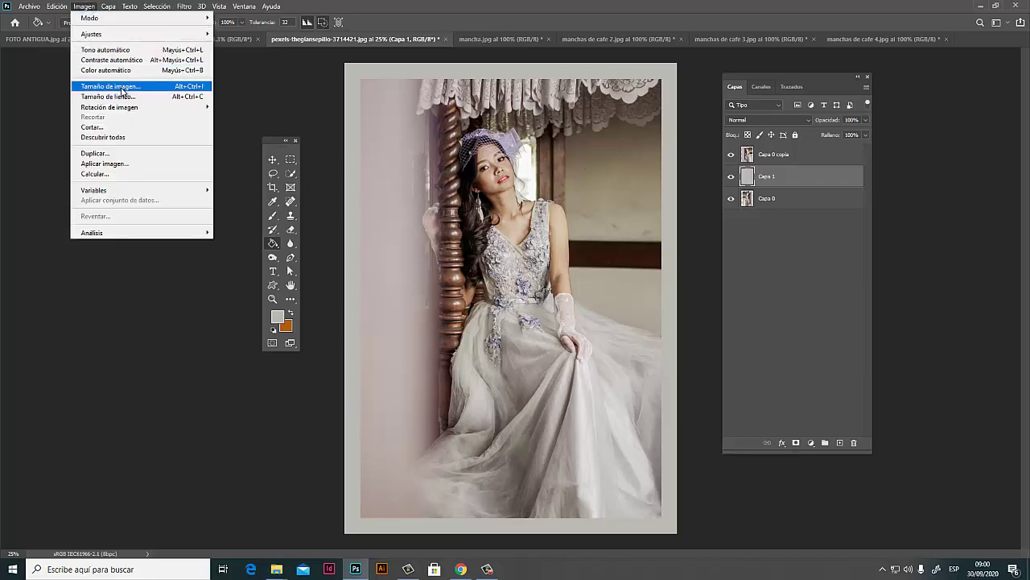
{"action": "left_click", "coordinate": [125, 88]}
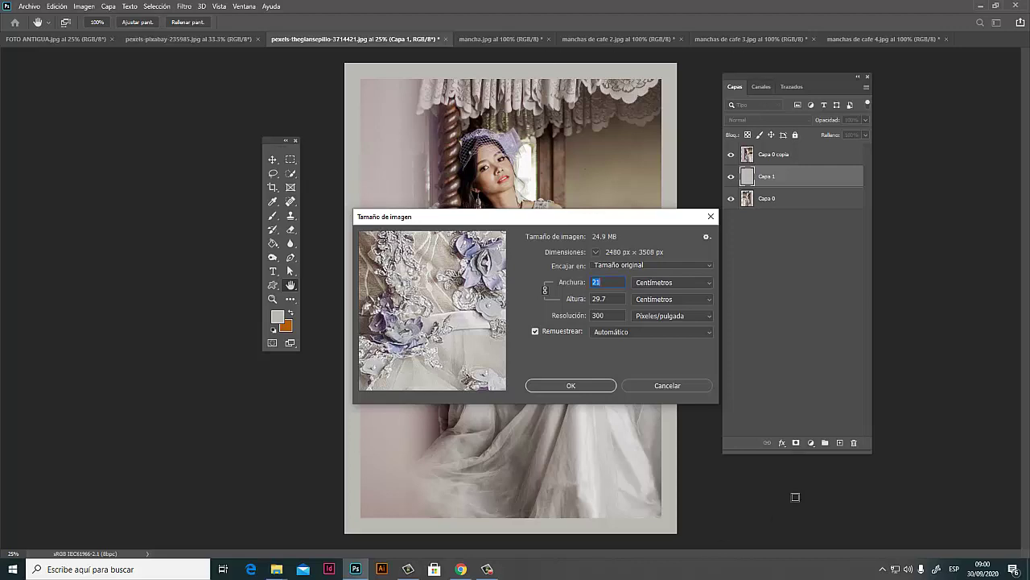
{"action": "left_click", "coordinate": [599, 386]}
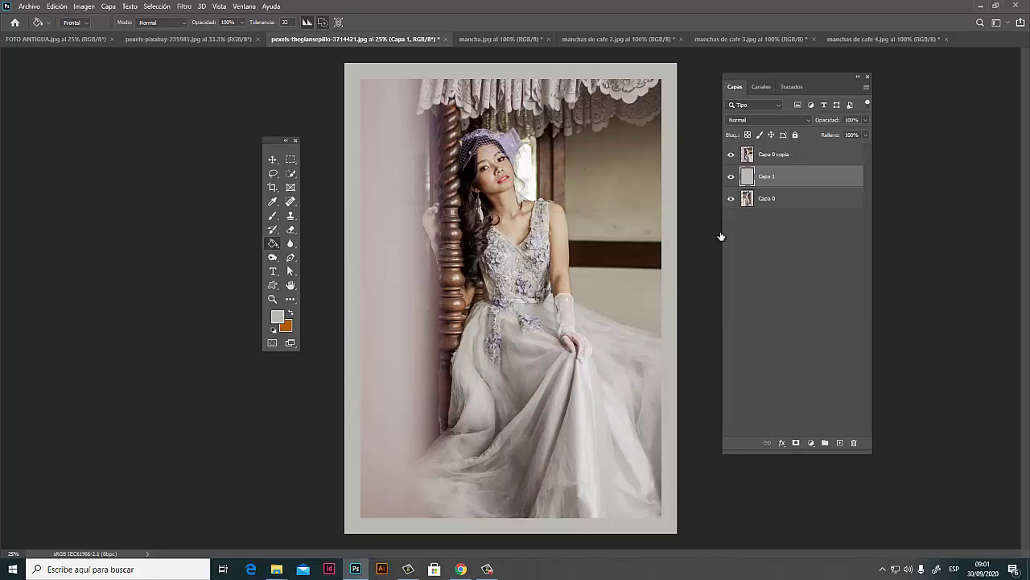
{"action": "left_click", "coordinate": [811, 159]}
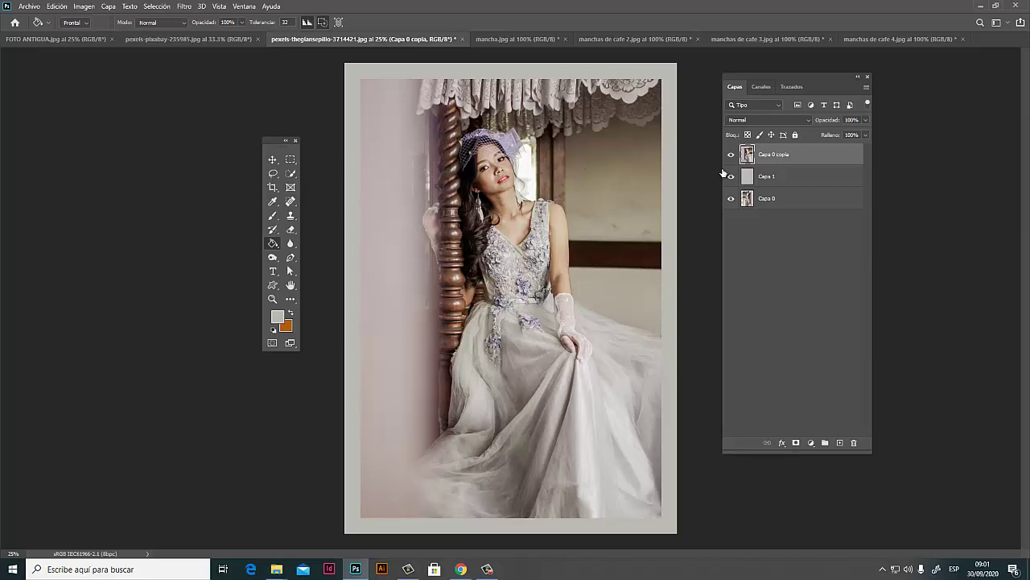
- Apply Levels to Capa 0 copia with input values 33, 0.79 and 243
{"action": "left_click", "coordinate": [84, 6]}
{"action": "mouse_move", "coordinate": [92, 34]}
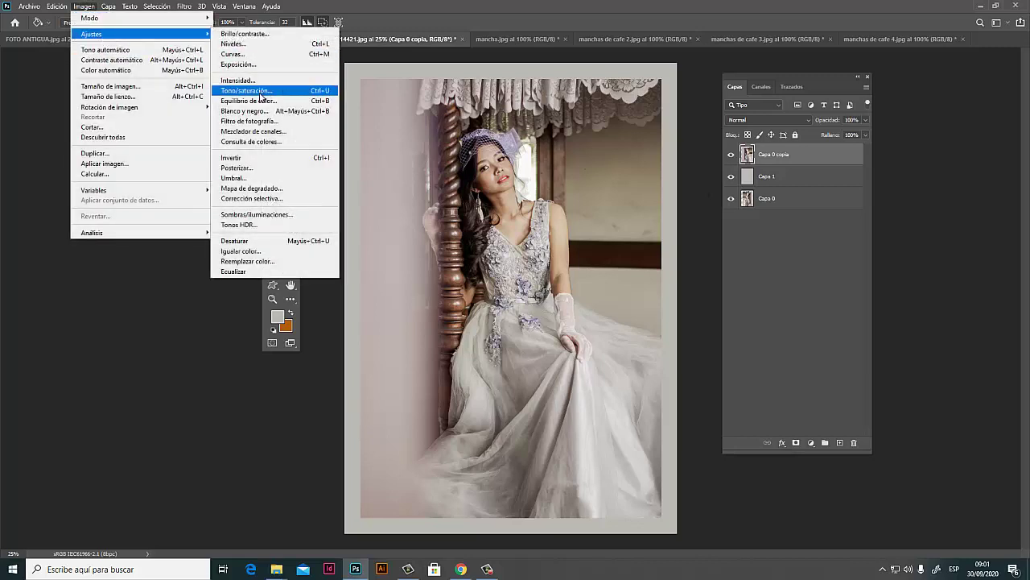
{"action": "left_click", "coordinate": [250, 45]}
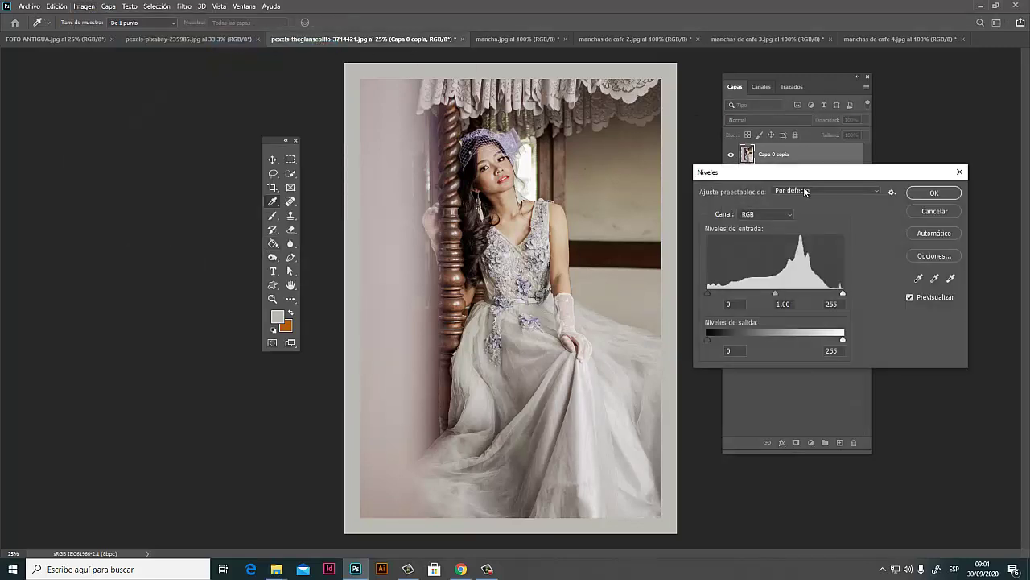
{"action": "left_click", "coordinate": [708, 293]}
{"action": "left_click_drag", "start_coordinate": [712, 297], "coordinate": [725, 293]}
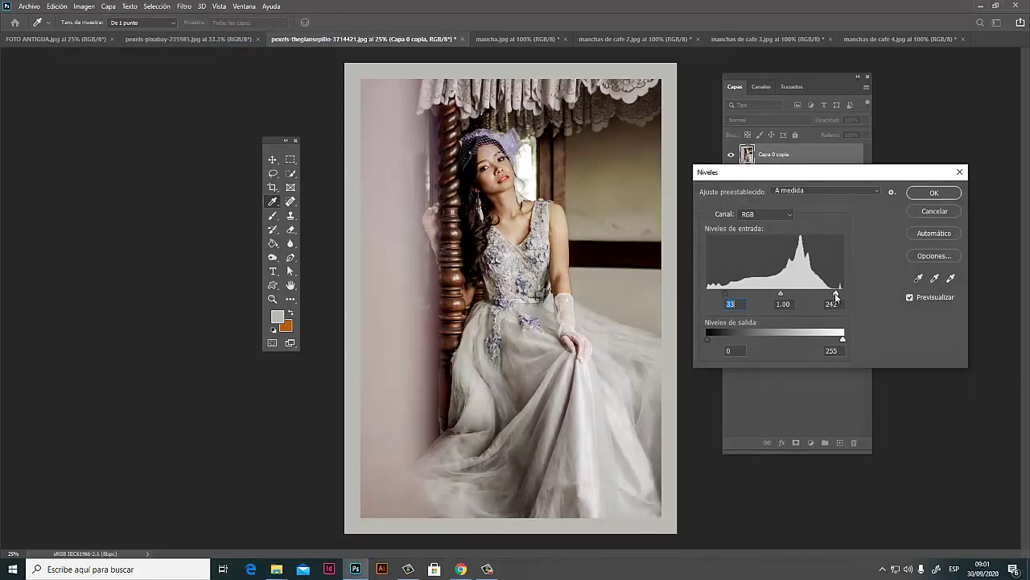
{"action": "left_click_drag", "start_coordinate": [843, 293], "coordinate": [789, 293]}
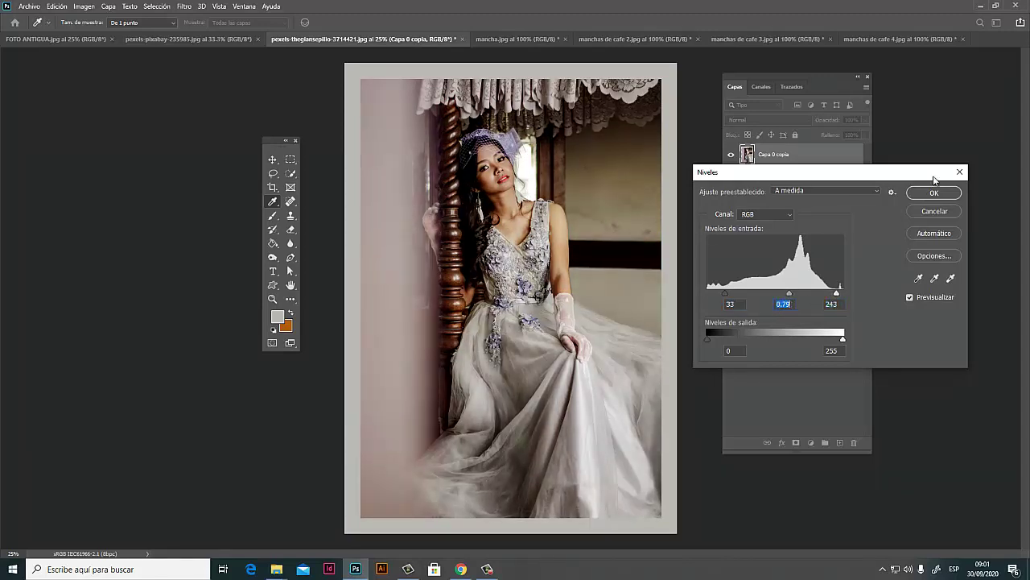
{"action": "left_click", "coordinate": [938, 195]}
{"action": "key", "text": "g"}
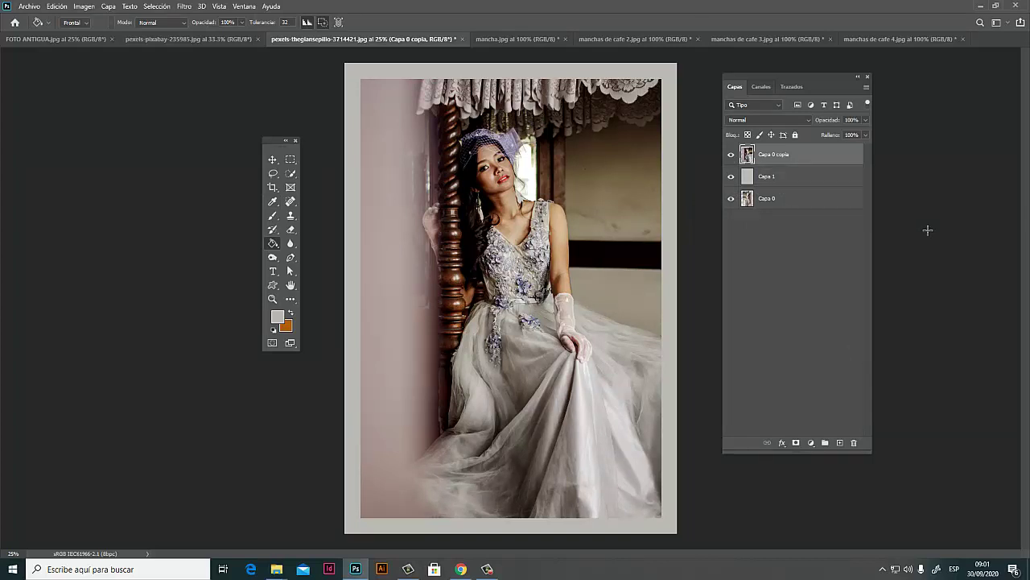
- Colorize Capa 0 copia via Hue/Saturation with hue 40 and saturation 26
{"action": "left_click", "coordinate": [85, 7]}
{"action": "mouse_move", "coordinate": [141, 34]}
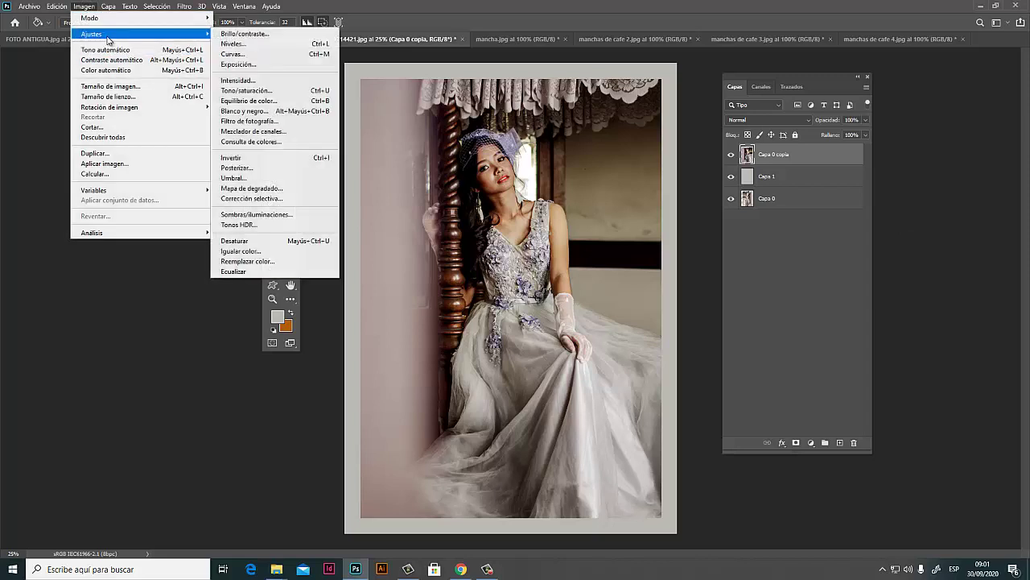
{"action": "left_click", "coordinate": [267, 92]}
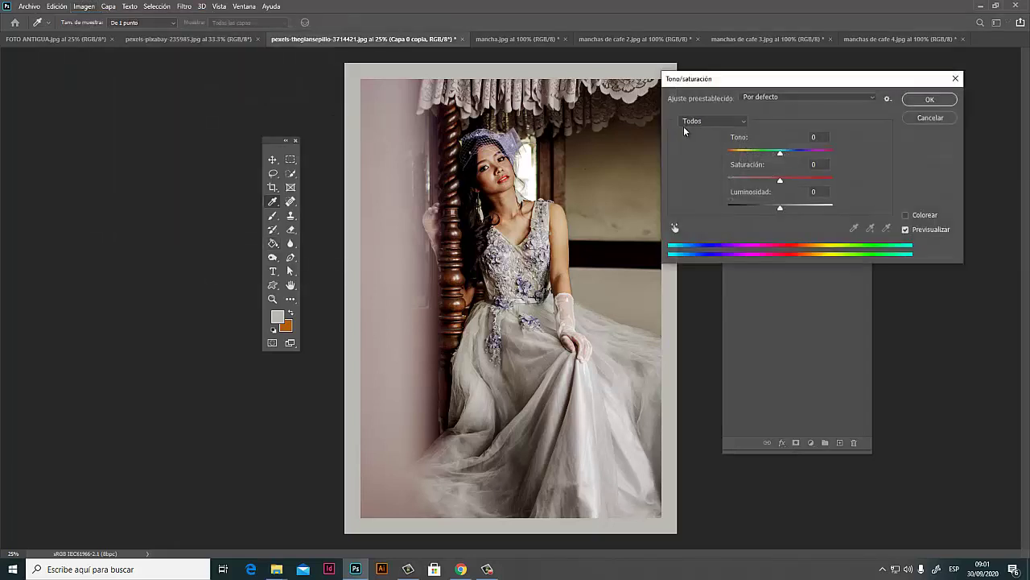
{"action": "left_click", "coordinate": [906, 216]}
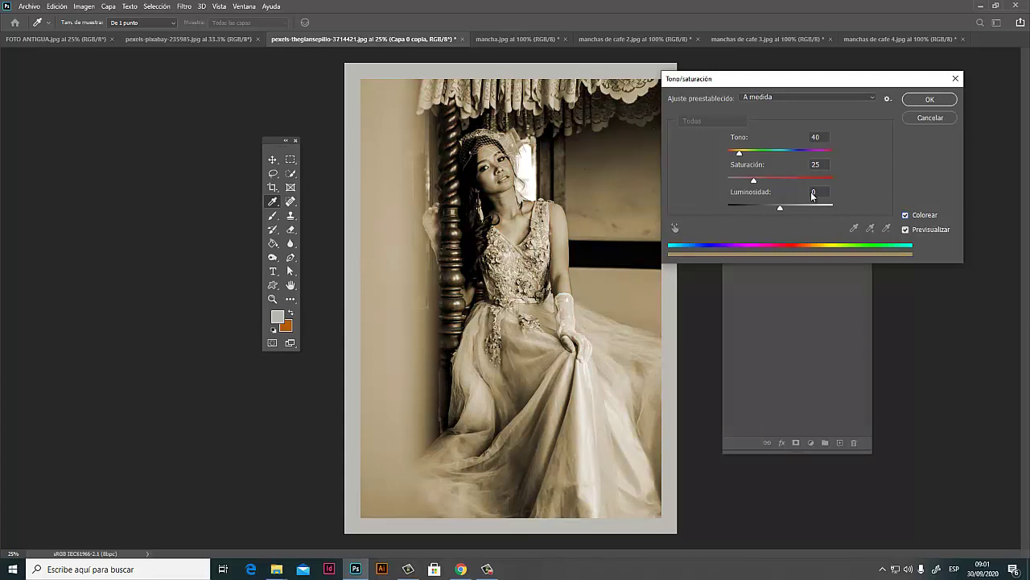
{"action": "mouse_move", "coordinate": [753, 179]}
{"action": "left_mouse_down"}
{"action": "mouse_move", "coordinate": [777, 179]}
{"action": "mouse_move", "coordinate": [793, 153]}
{"action": "mouse_move", "coordinate": [825, 158]}
{"action": "mouse_move", "coordinate": [735, 164]}
{"action": "mouse_move", "coordinate": [770, 182]}
{"action": "left_mouse_up"}
{"action": "left_click_drag", "start_coordinate": [757, 184], "coordinate": [755, 185]}
{"action": "left_click", "coordinate": [929, 99]}
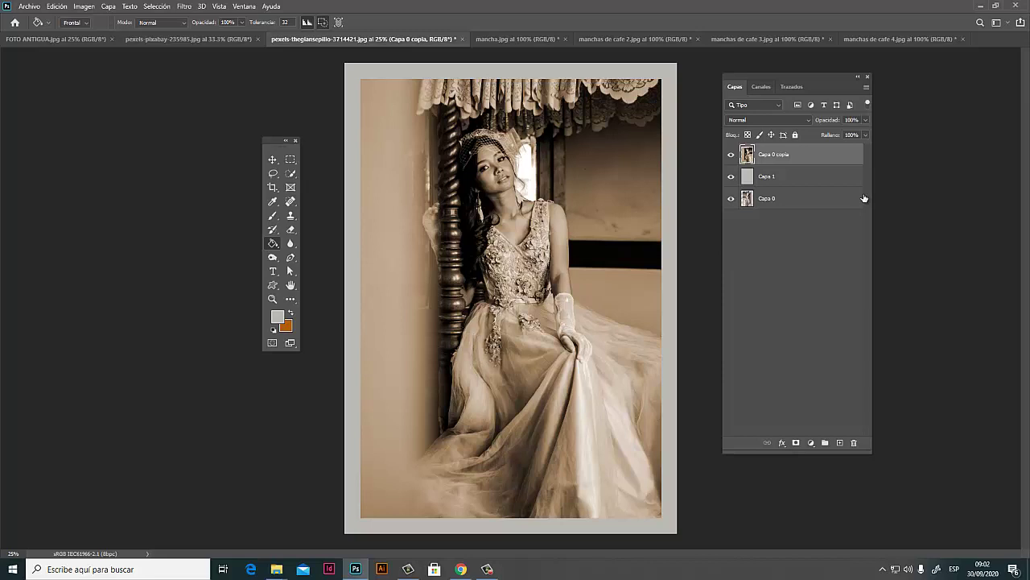
- Duplicate the sepia layer and make the copy a custom black-and-white mix, reds raised to 198
{"action": "key", "text": "ctrl+j"}
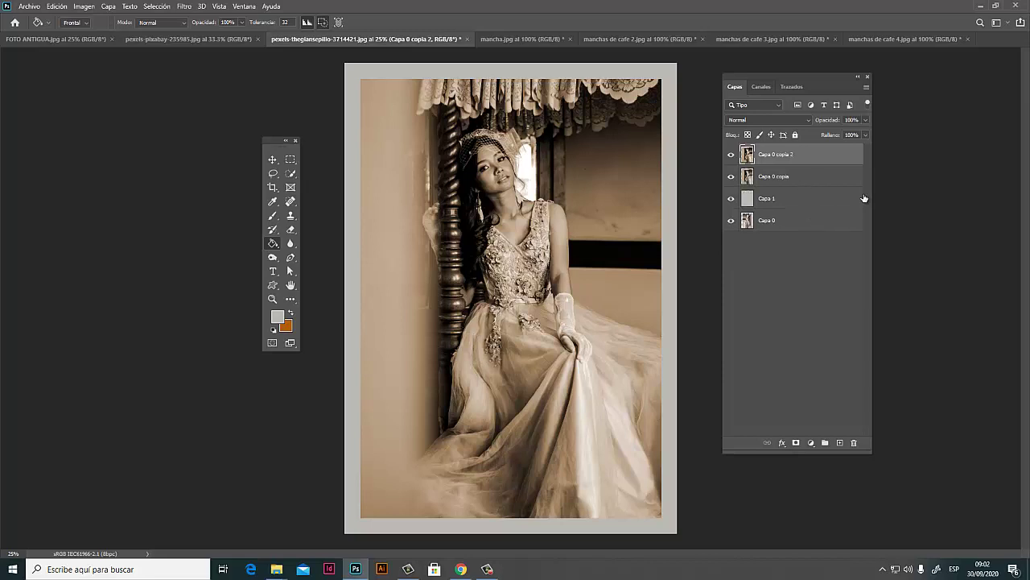
{"action": "left_click", "coordinate": [86, 7]}
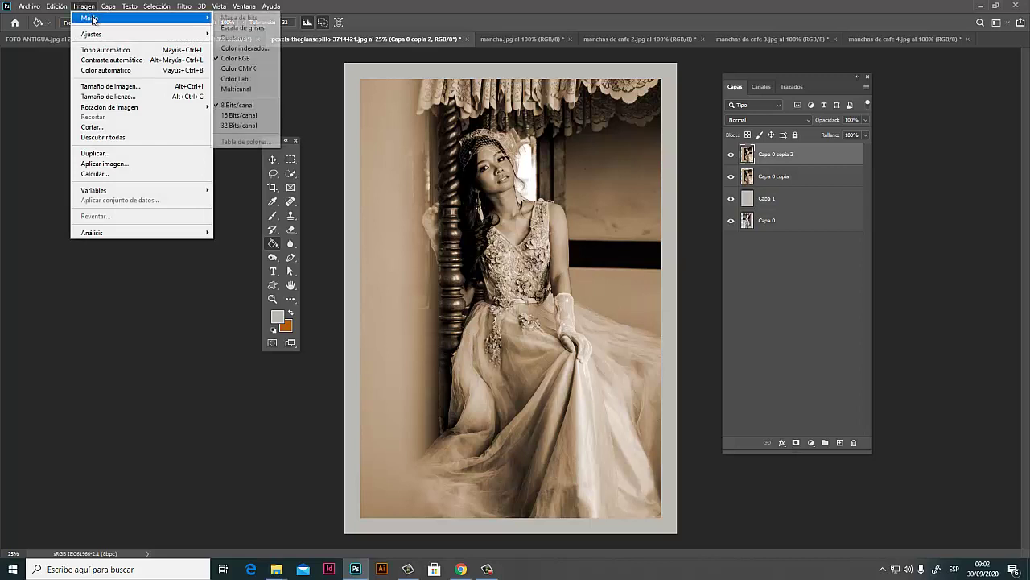
{"action": "mouse_move", "coordinate": [121, 34]}
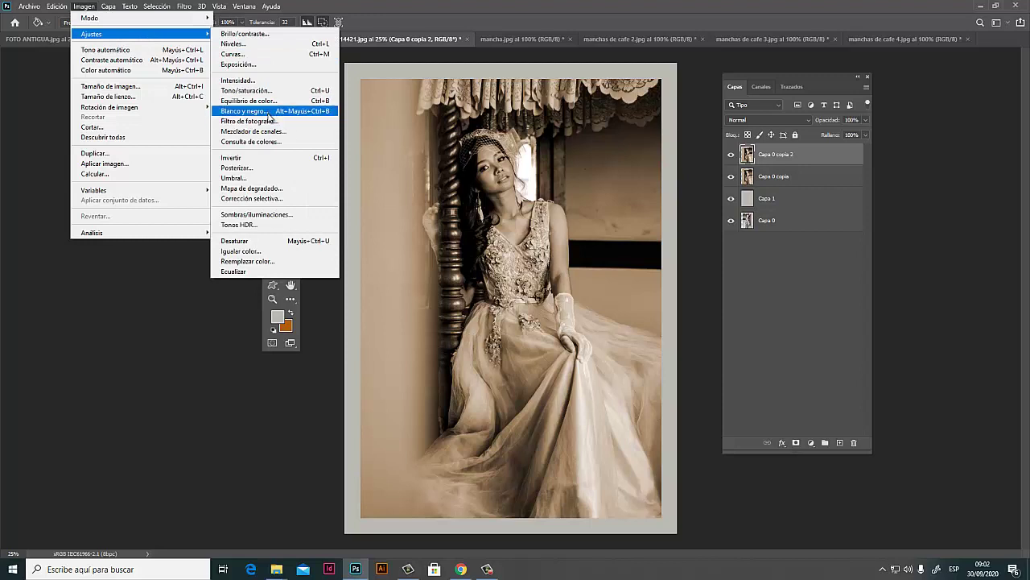
{"action": "left_click", "coordinate": [269, 113]}
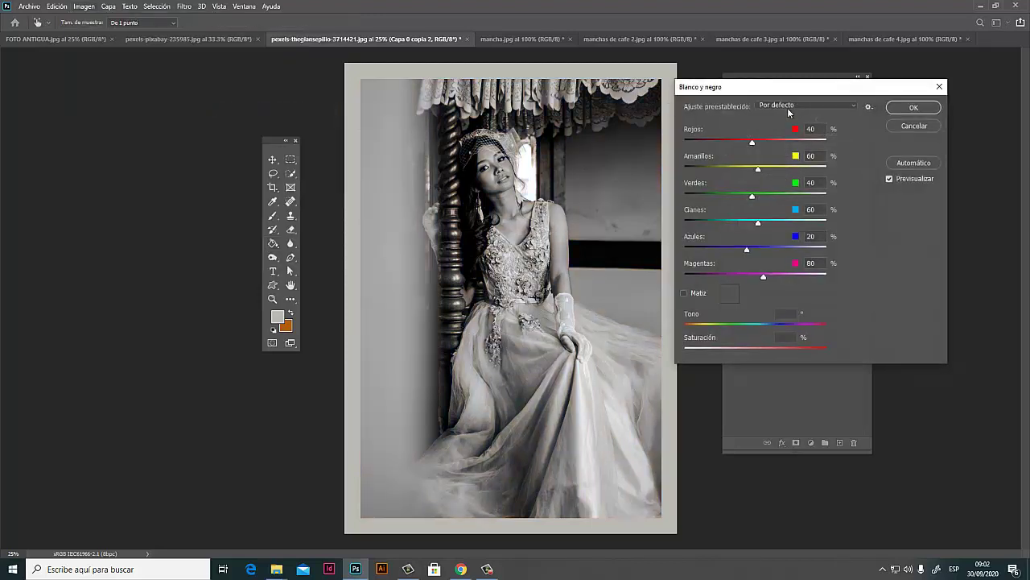
{"action": "mouse_move", "coordinate": [752, 142]}
{"action": "left_mouse_down"}
{"action": "mouse_move", "coordinate": [728, 142]}
{"action": "mouse_move", "coordinate": [728, 170]}
{"action": "mouse_move", "coordinate": [797, 237]}
{"action": "left_mouse_up"}
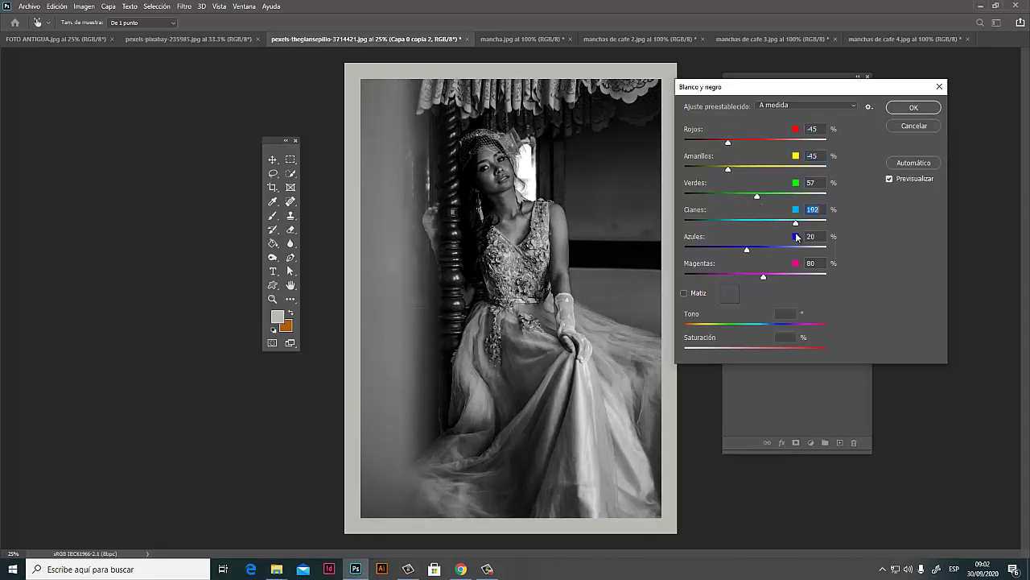
{"action": "mouse_move", "coordinate": [707, 251]}
{"action": "left_mouse_down"}
{"action": "mouse_move", "coordinate": [775, 260]}
{"action": "mouse_move", "coordinate": [760, 263]}
{"action": "left_mouse_up"}
{"action": "left_click_drag", "start_coordinate": [728, 277], "coordinate": [749, 277]}
{"action": "left_click_drag", "start_coordinate": [729, 142], "coordinate": [724, 143]}
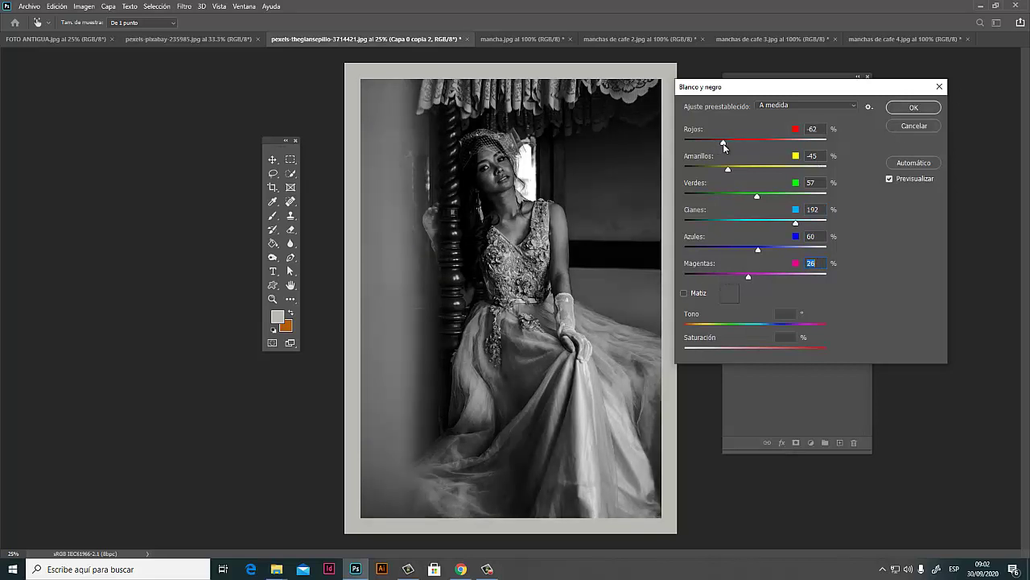
{"action": "mouse_move", "coordinate": [723, 142]}
{"action": "left_mouse_down"}
{"action": "mouse_move", "coordinate": [806, 142]}
{"action": "mouse_move", "coordinate": [799, 157]}
{"action": "left_mouse_up"}
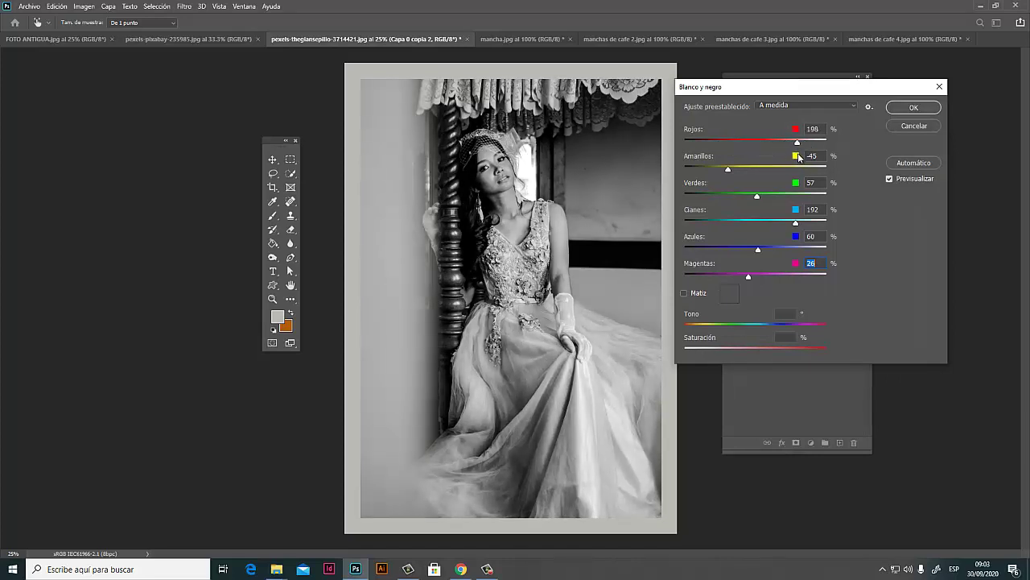
{"action": "mouse_move", "coordinate": [728, 168]}
{"action": "left_mouse_down"}
{"action": "mouse_move", "coordinate": [767, 174]}
{"action": "mouse_move", "coordinate": [729, 177]}
{"action": "left_mouse_up"}
{"action": "left_click", "coordinate": [920, 113]}
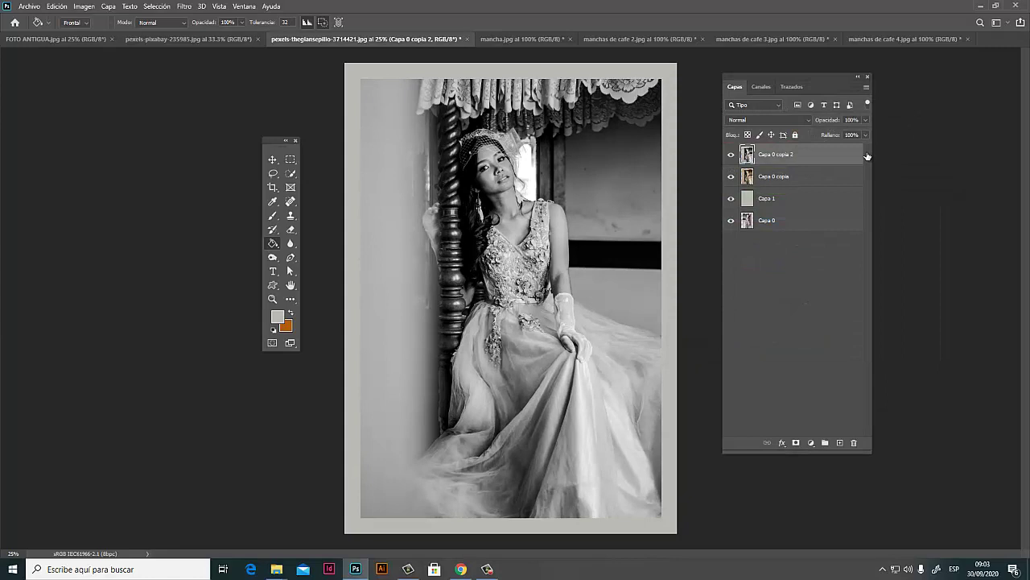
- Compare the black-and-white layer against the sepia one and try it at 65% opacity
{"action": "left_click", "coordinate": [731, 154]}
{"action": "left_click", "coordinate": [730, 155]}
{"action": "left_click", "coordinate": [730, 156]}
{"action": "left_click", "coordinate": [731, 156]}
{"action": "left_click", "coordinate": [864, 121]}
{"action": "left_click_drag", "start_coordinate": [859, 131], "coordinate": [847, 131]}
{"action": "left_click", "coordinate": [731, 154]}
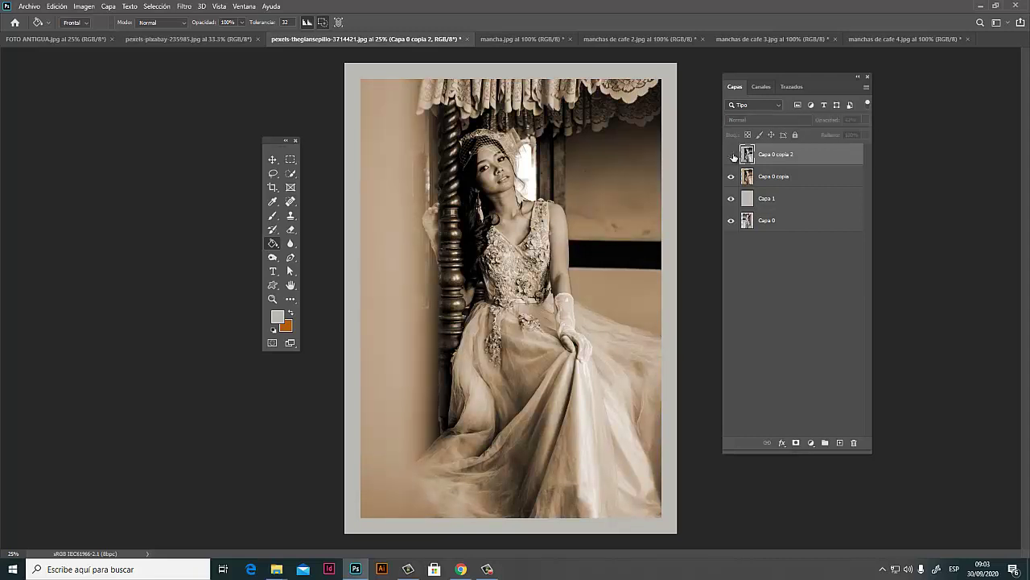
{"action": "left_click", "coordinate": [732, 154]}
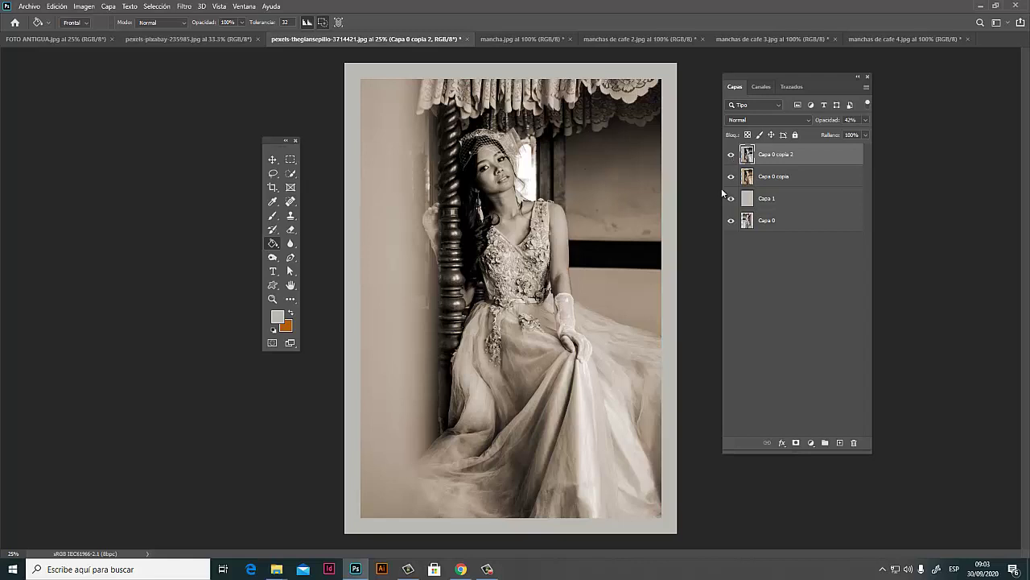
- Set the top layer to Luz suave blend mode at 73% opacity
{"action": "left_click", "coordinate": [866, 121]}
{"action": "left_click", "coordinate": [786, 119]}
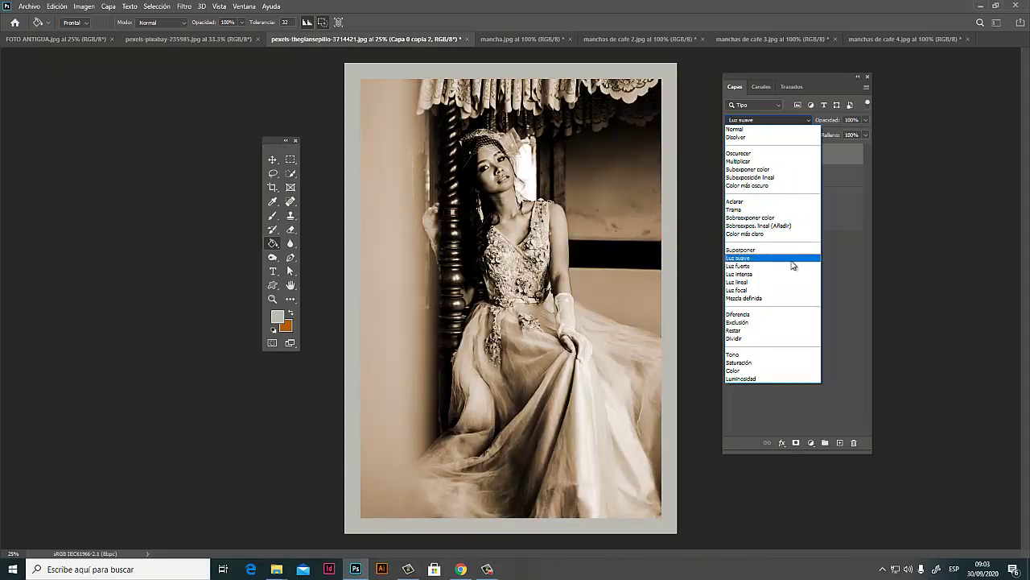
{"action": "left_click", "coordinate": [791, 260]}
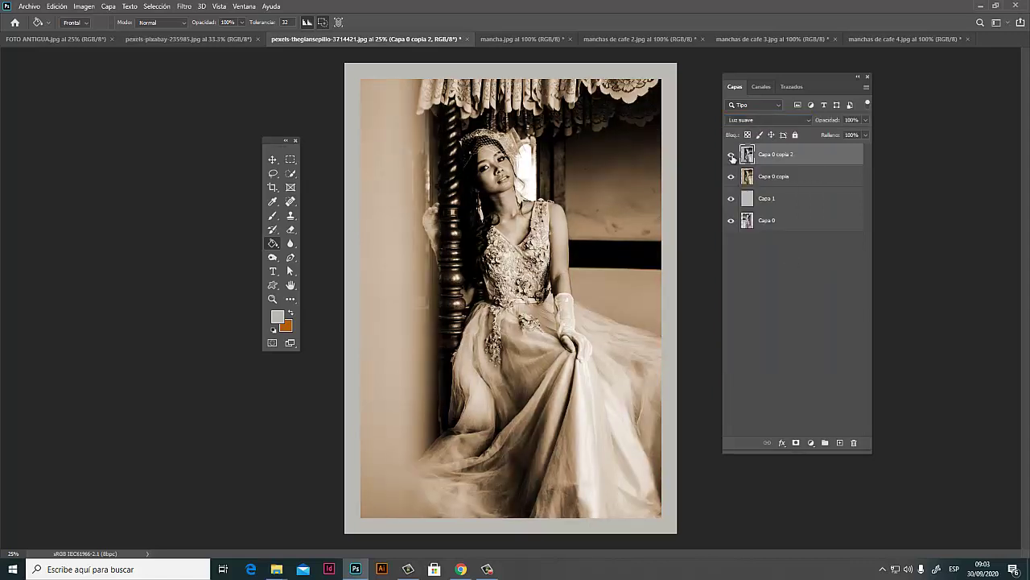
{"action": "left_click", "coordinate": [865, 119]}
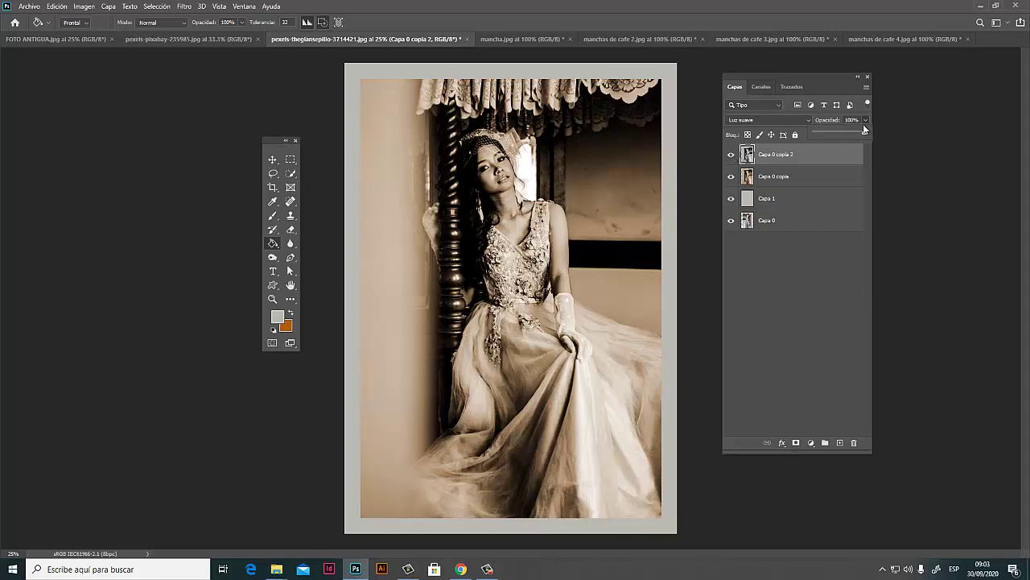
{"action": "left_click_drag", "start_coordinate": [867, 132], "coordinate": [851, 133]}
{"action": "left_click", "coordinate": [838, 155]}
- Toggle the black-and-white layer on and off repeatedly to compare with the sepia version
{"action": "left_click", "coordinate": [731, 155]}
{"action": "left_click", "coordinate": [731, 154]}
{"action": "left_click", "coordinate": [731, 155]}
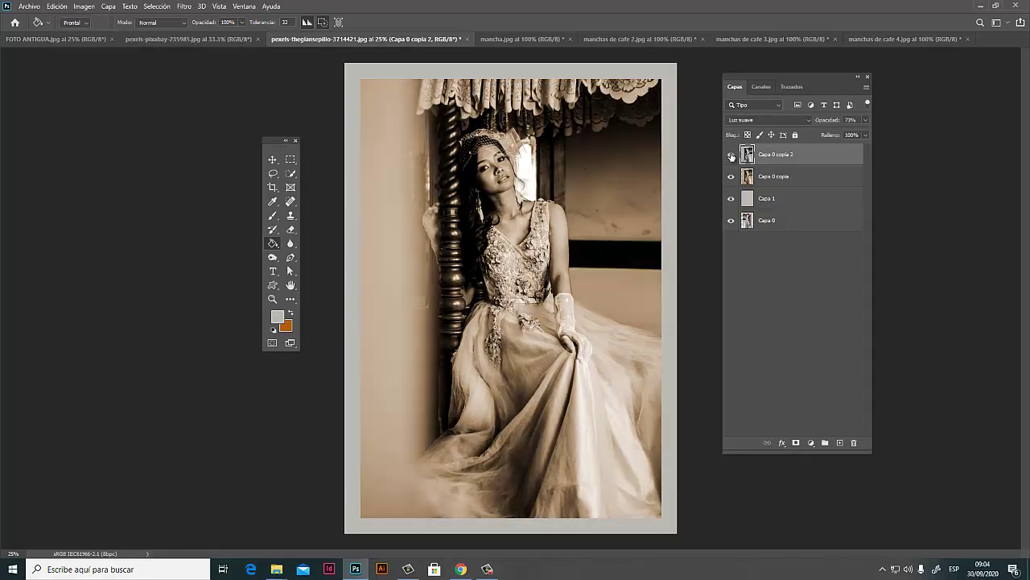
{"action": "left_click", "coordinate": [731, 155]}
{"action": "left_click", "coordinate": [731, 155]}
{"action": "left_click", "coordinate": [731, 155]}
{"action": "left_click", "coordinate": [731, 155]}
- Drag the paper texture from its document into the bride portrait as a new layer, Capa 2
{"action": "left_click", "coordinate": [76, 39]}
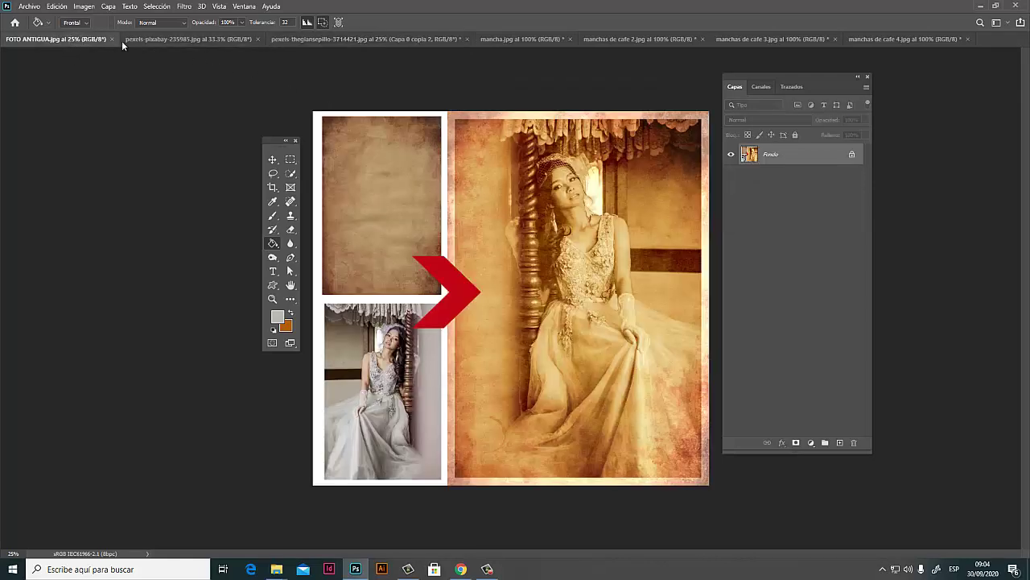
{"action": "left_click", "coordinate": [176, 38]}
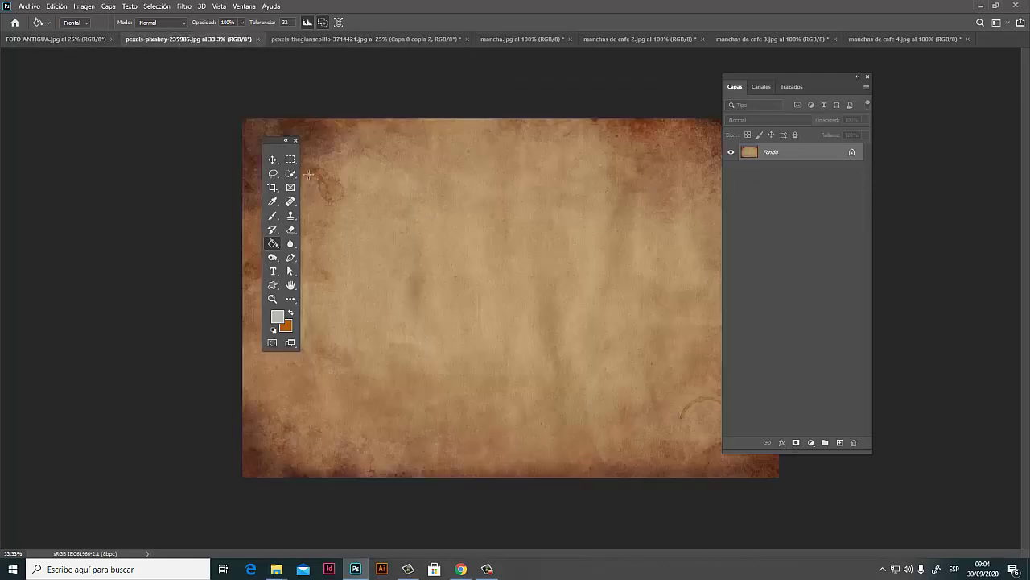
{"action": "key", "text": "v"}
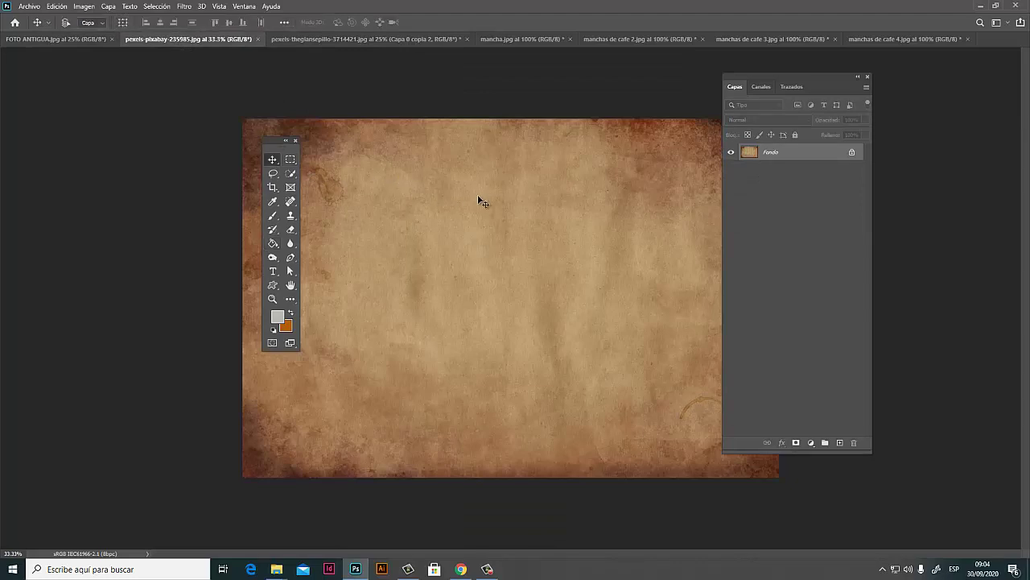
{"action": "left_click_drag", "start_coordinate": [515, 234], "coordinate": [496, 220]}
{"action": "mouse_move", "coordinate": [495, 219]}
{"action": "left_mouse_down"}
{"action": "mouse_move", "coordinate": [306, 88]}
{"action": "mouse_move", "coordinate": [108, 48]}
{"action": "mouse_move", "coordinate": [299, 99]}
{"action": "mouse_move", "coordinate": [470, 237]}
{"action": "mouse_move", "coordinate": [357, 147]}
{"action": "left_mouse_up"}
{"action": "left_click", "coordinate": [620, 237]}
{"action": "left_click", "coordinate": [345, 39]}
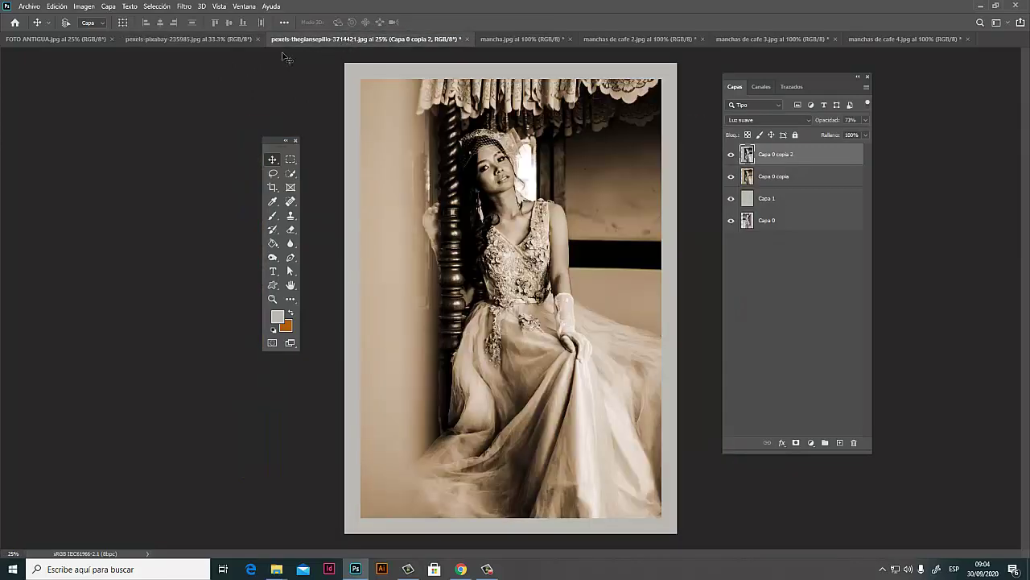
{"action": "left_click", "coordinate": [222, 38]}
{"action": "left_click_drag", "start_coordinate": [441, 254], "coordinate": [403, 46]}
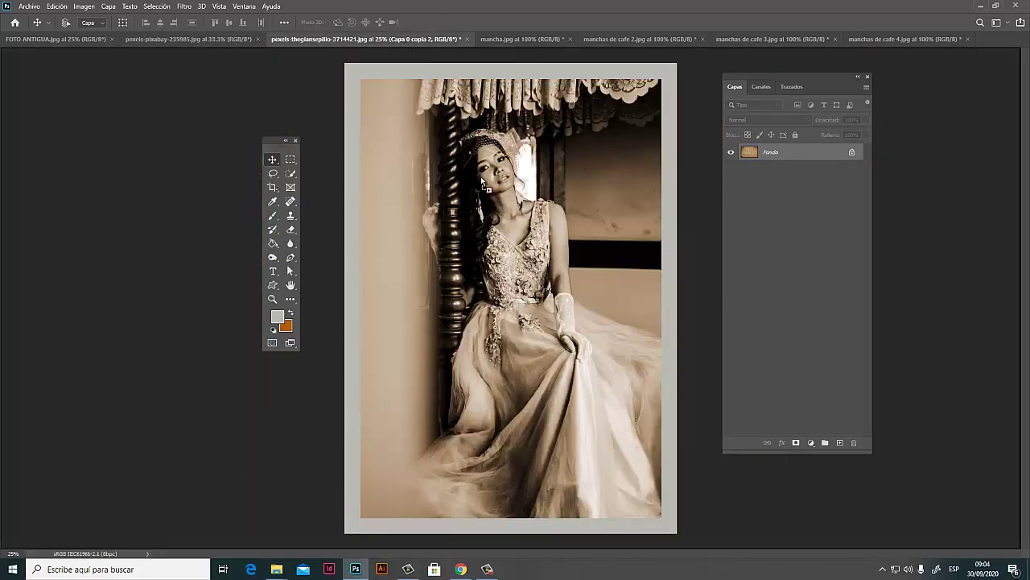
{"action": "left_click_drag", "start_coordinate": [403, 46], "coordinate": [555, 309]}
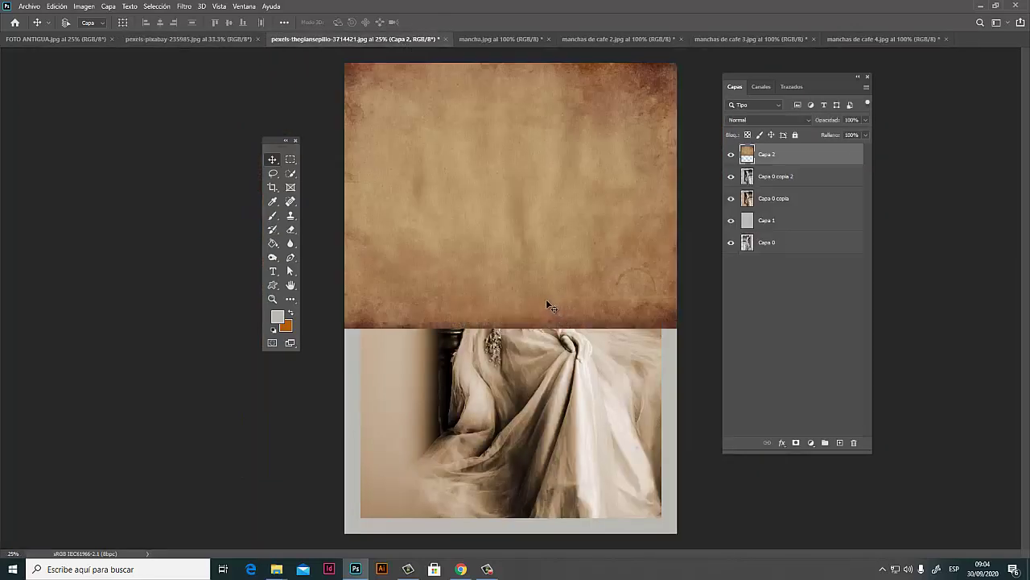
- Rotate the paper texture 90° and scale it to cover the whole portrait canvas
{"action": "key", "text": "ctrl+minus"}
{"action": "key", "text": "ctrl+minus"}
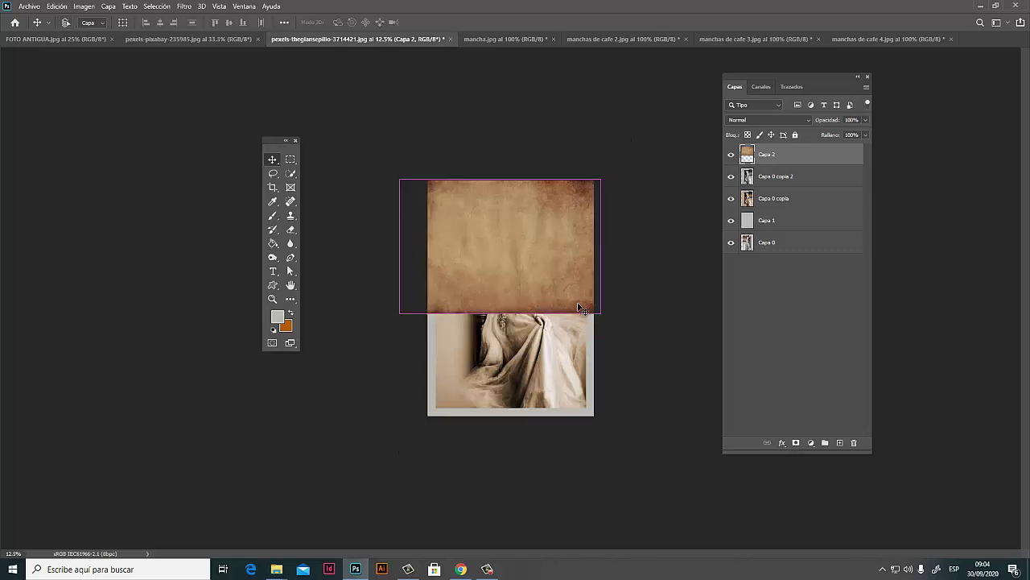
{"action": "key", "text": "ctrl+t"}
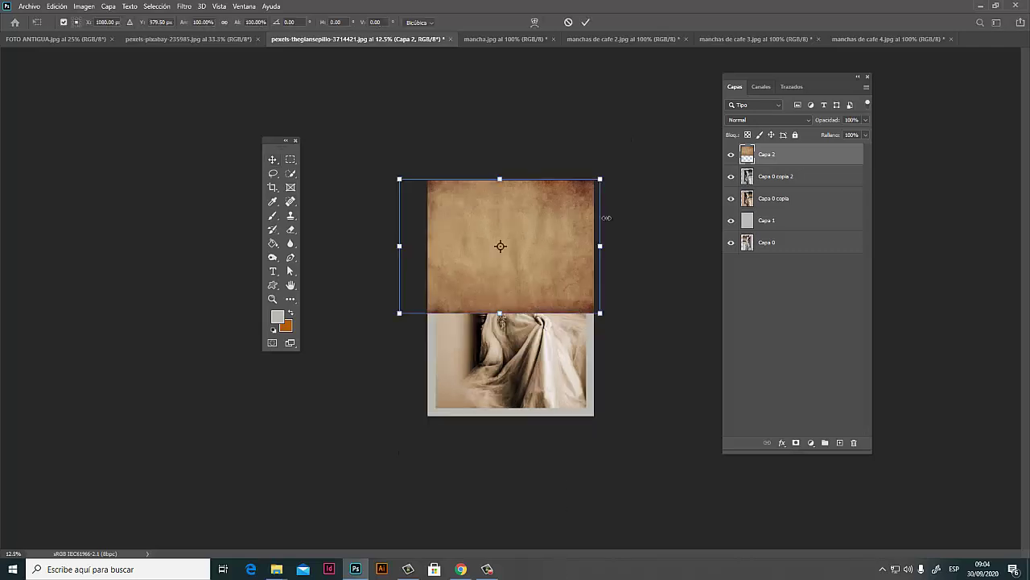
{"action": "mouse_move", "coordinate": [617, 160]}
{"action": "left_mouse_down"}
{"action": "mouse_move", "coordinate": [623, 306]}
{"action": "mouse_move", "coordinate": [632, 308]}
{"action": "mouse_move", "coordinate": [581, 366]}
{"action": "left_mouse_up"}
{"action": "left_click_drag", "start_coordinate": [531, 279], "coordinate": [529, 316]}
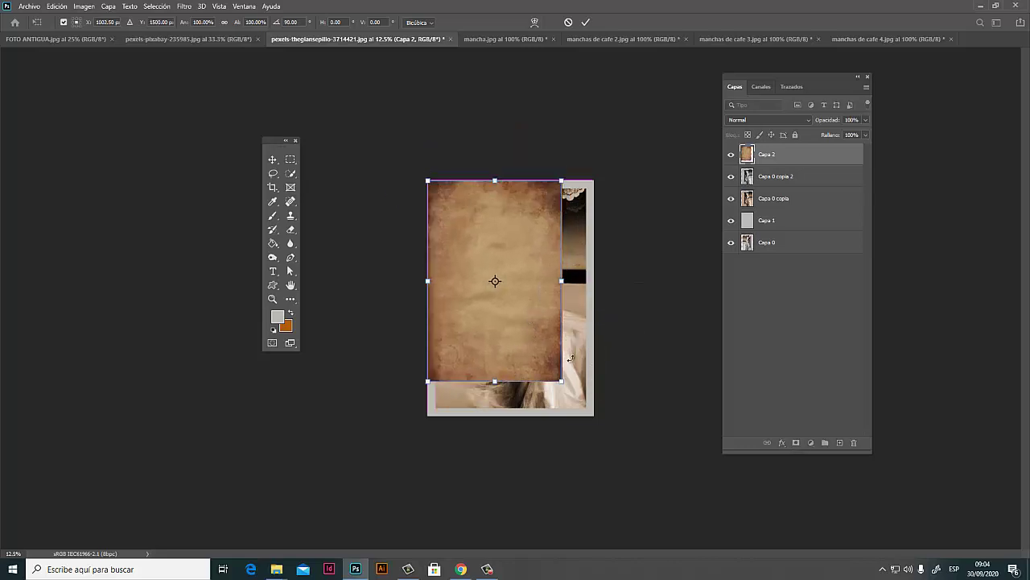
{"action": "left_click_drag", "start_coordinate": [561, 381], "coordinate": [597, 414]}
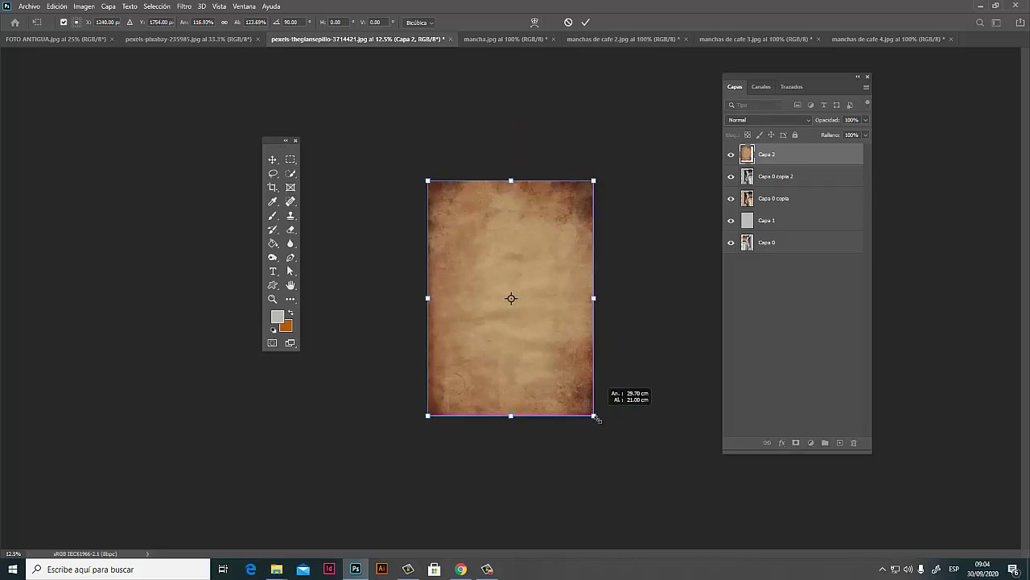
{"action": "key", "text": "Return"}
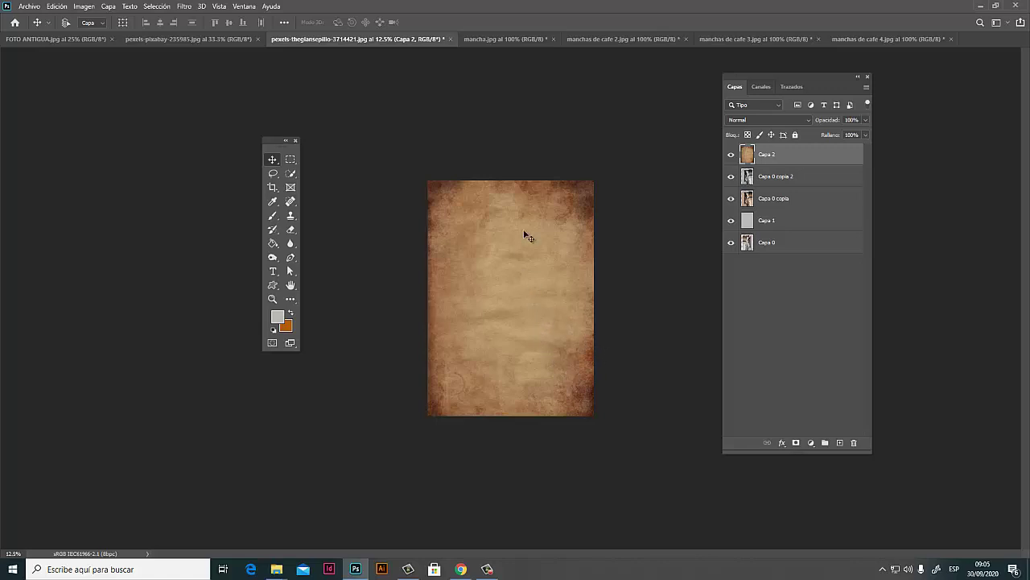
{"action": "key", "text": "ctrl+plus"}
{"action": "key", "text": "ctrl+plus"}
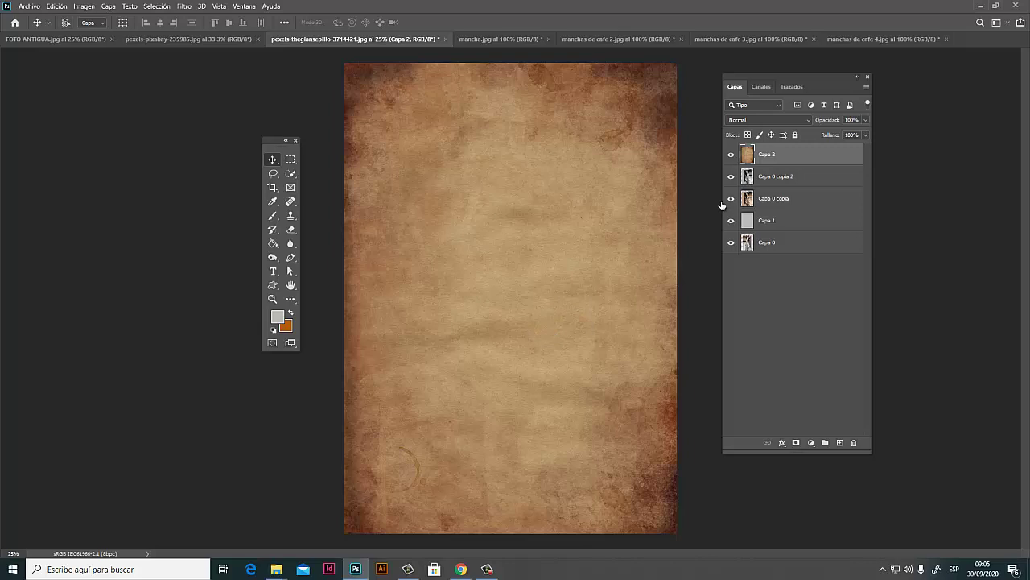
- Try Luz lineal and Subexponer color blend modes on the texture at various opacities
{"action": "left_click", "coordinate": [807, 121]}
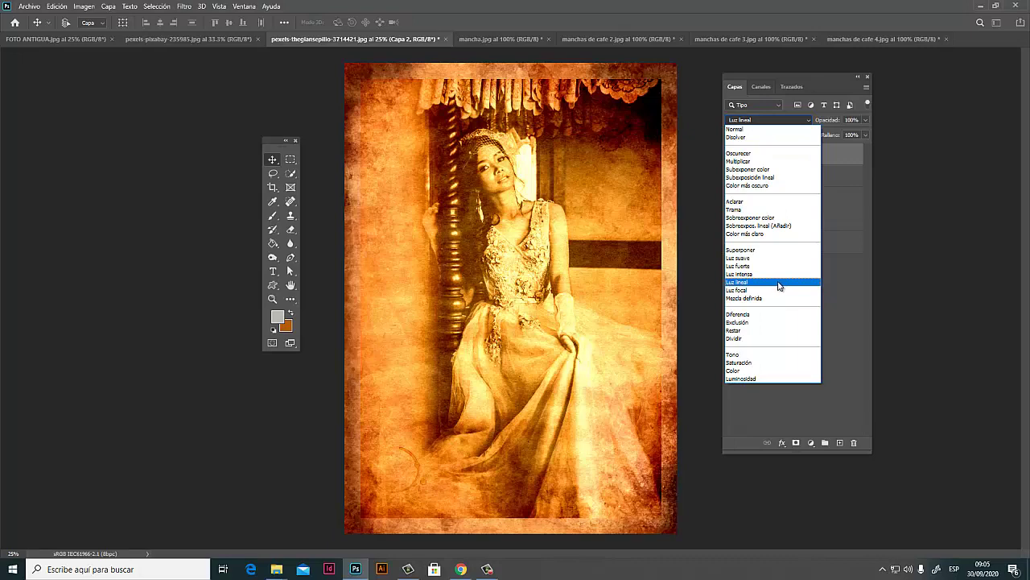
{"action": "left_click", "coordinate": [779, 285]}
{"action": "left_click", "coordinate": [864, 120]}
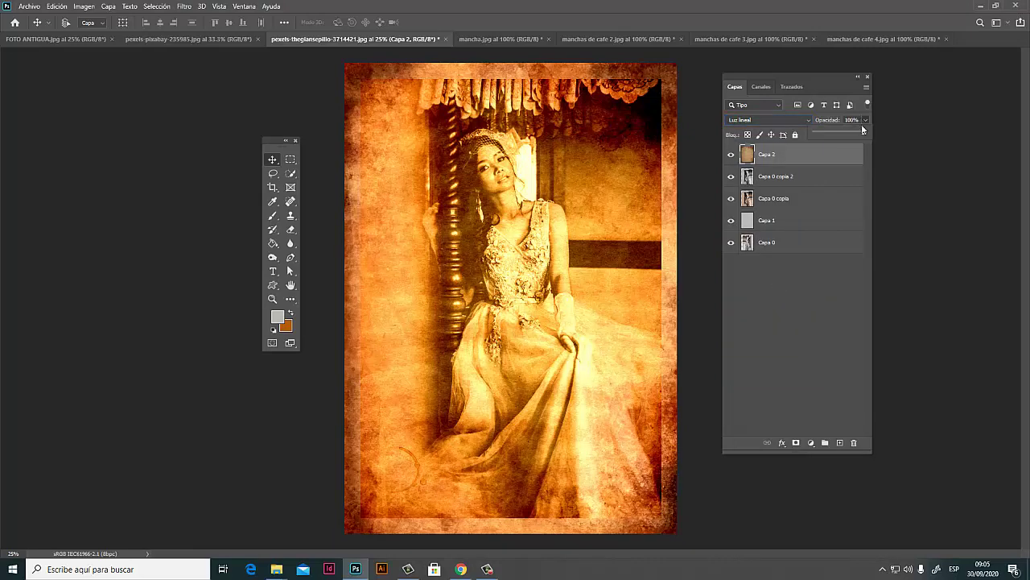
{"action": "type", "text": "32"}
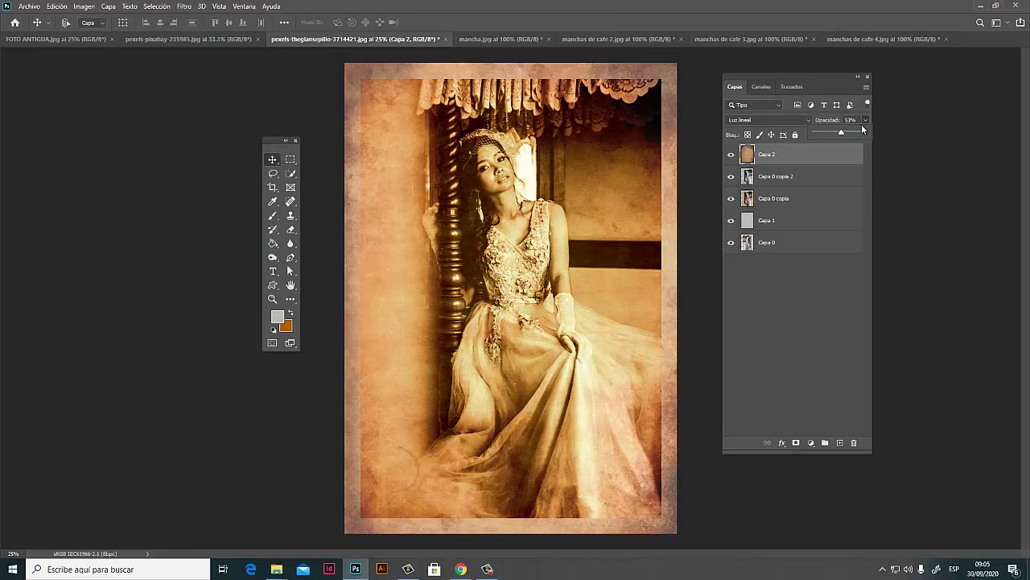
{"action": "left_click_drag", "start_coordinate": [862, 127], "coordinate": [835, 133]}
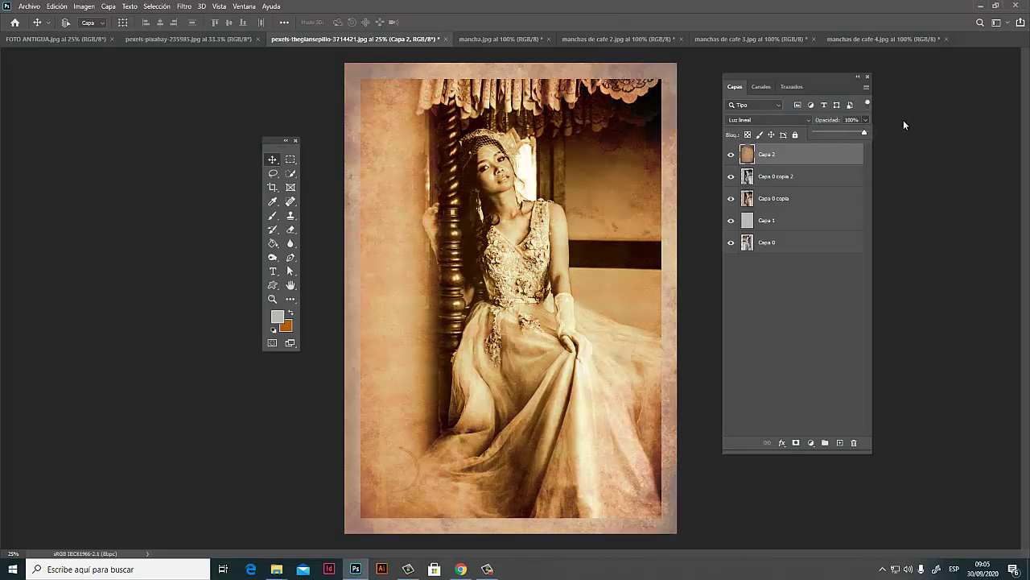
{"action": "key", "text": "0"}
{"action": "left_click", "coordinate": [804, 120]}
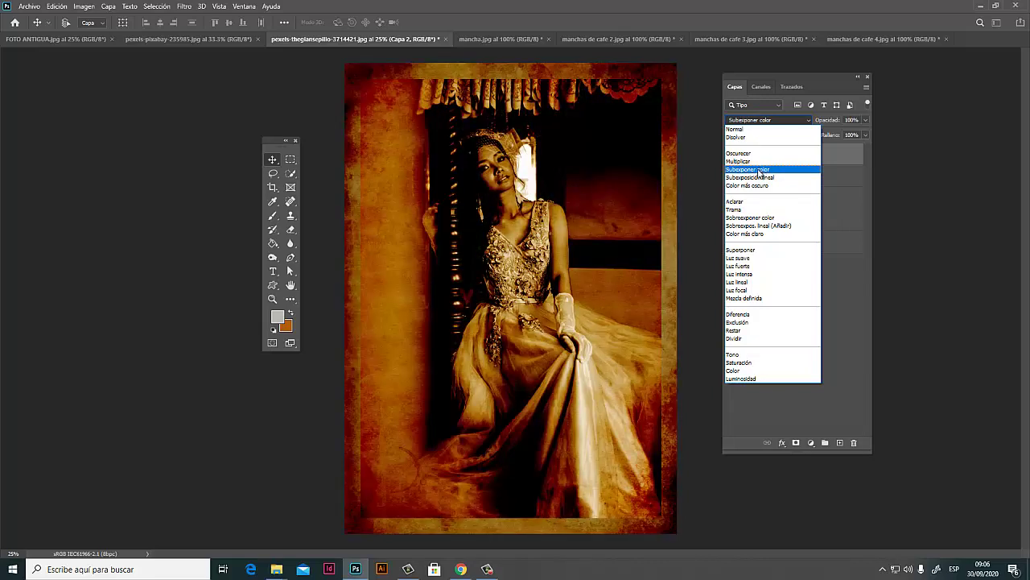
{"action": "left_click", "coordinate": [761, 171]}
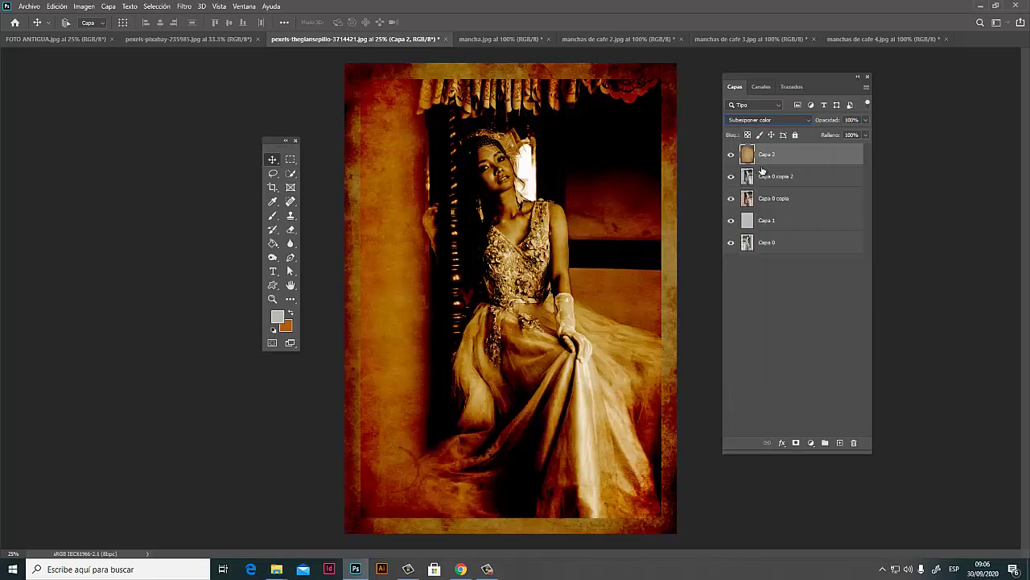
{"action": "mouse_move", "coordinate": [845, 127]}
{"action": "left_mouse_down"}
{"action": "mouse_move", "coordinate": [822, 130]}
{"action": "mouse_move", "coordinate": [838, 135]}
{"action": "left_mouse_up"}
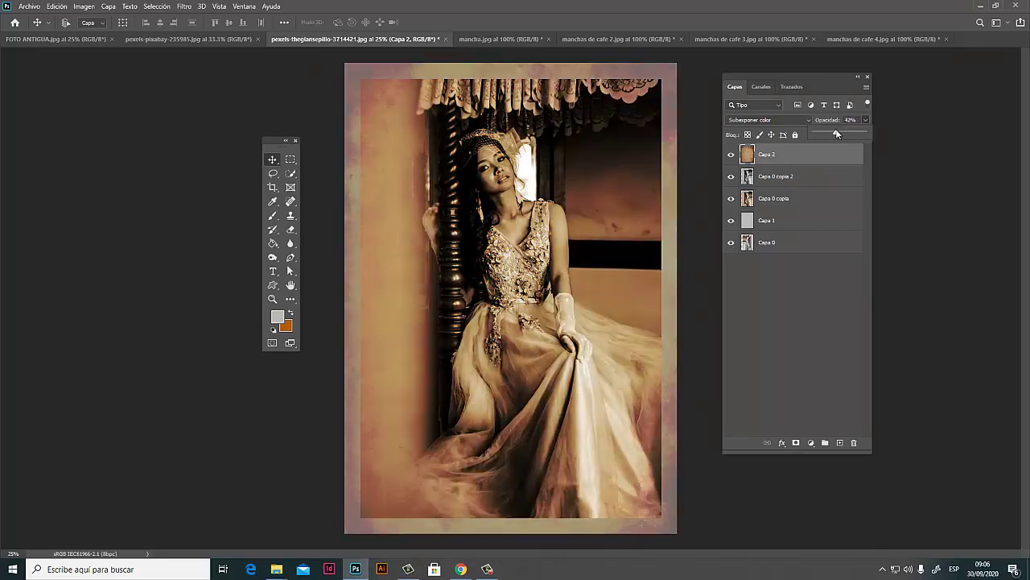
- Set the paper texture to Luz intensa at 62% opacity and hide it to compare
{"action": "left_click", "coordinate": [793, 120]}
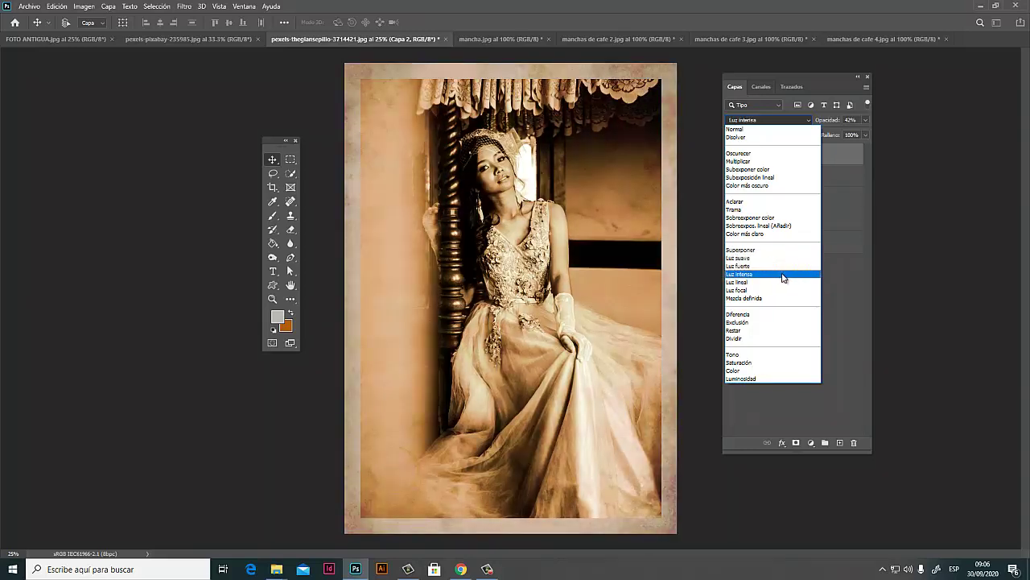
{"action": "left_click", "coordinate": [782, 275]}
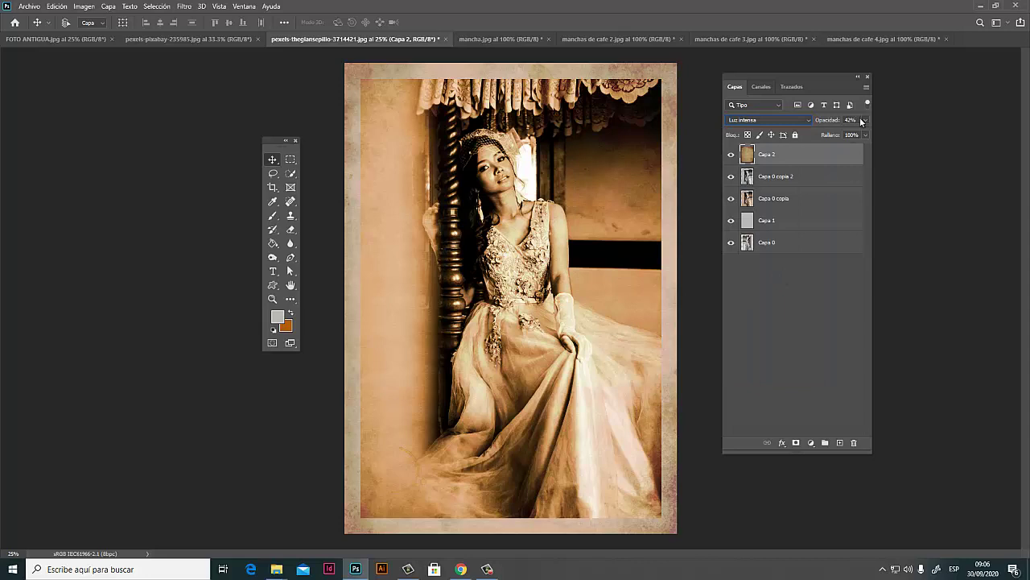
{"action": "left_click_drag", "start_coordinate": [862, 121], "coordinate": [862, 129]}
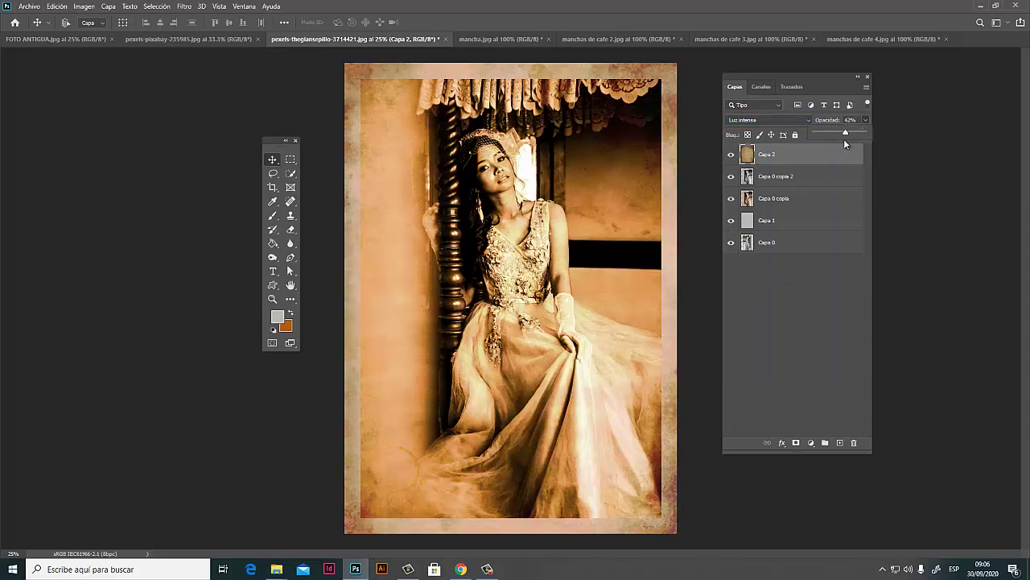
{"action": "left_click", "coordinate": [731, 154]}
{"action": "left_click", "coordinate": [731, 154]}
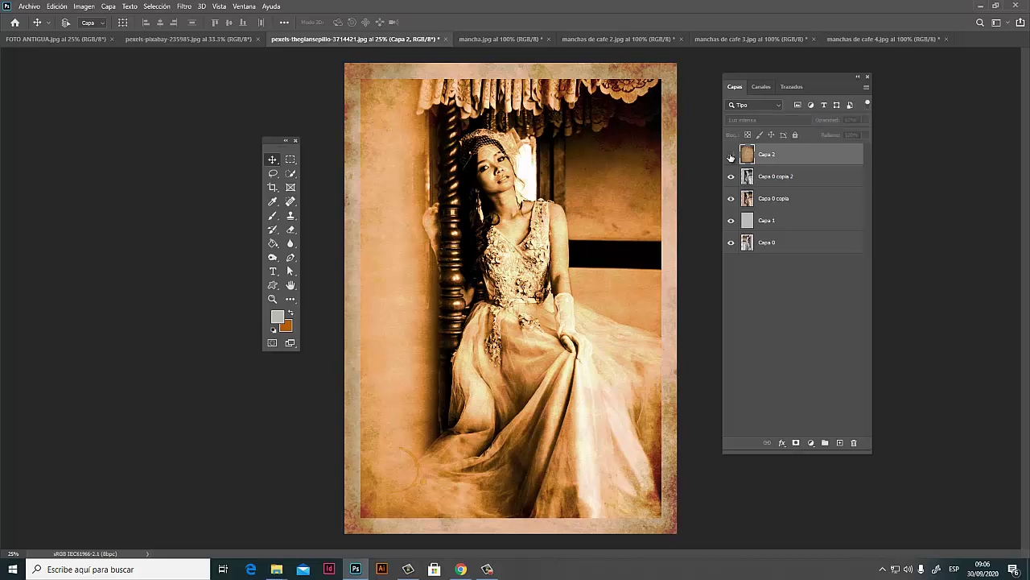
- Shrink the paper texture slightly from its top-right and bottom-left corners
{"action": "left_click", "coordinate": [731, 154]}
{"action": "left_click", "coordinate": [731, 153]}
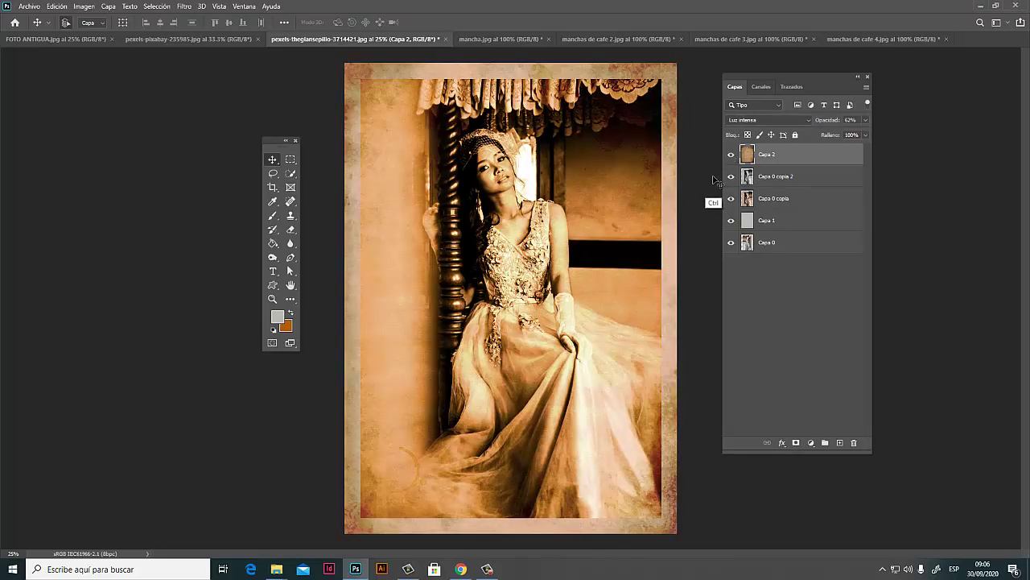
{"action": "key", "text": "ctrl+t"}
{"action": "left_click_drag", "start_coordinate": [677, 62], "coordinate": [661, 78]}
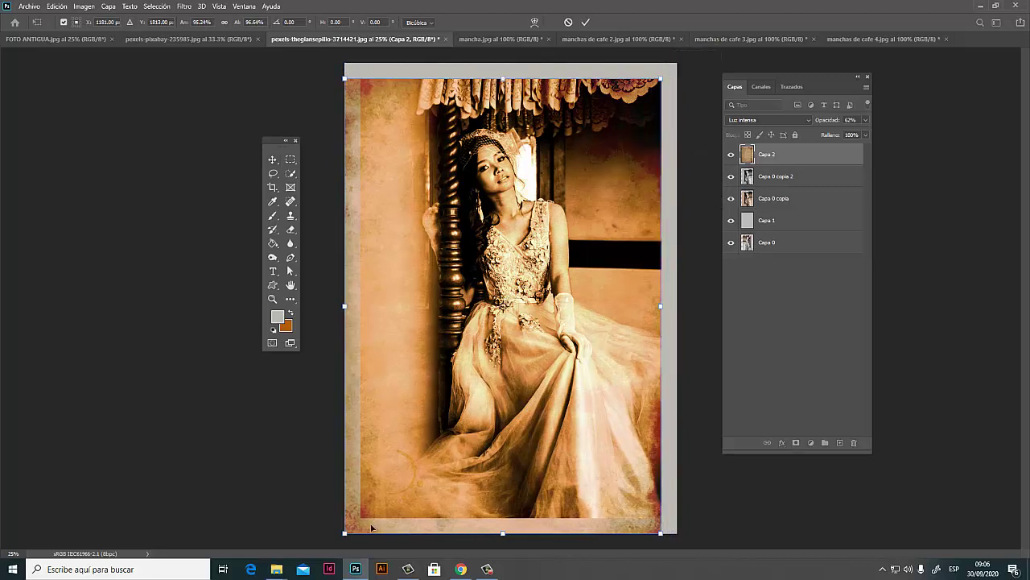
{"action": "left_click_drag", "start_coordinate": [345, 533], "coordinate": [360, 519]}
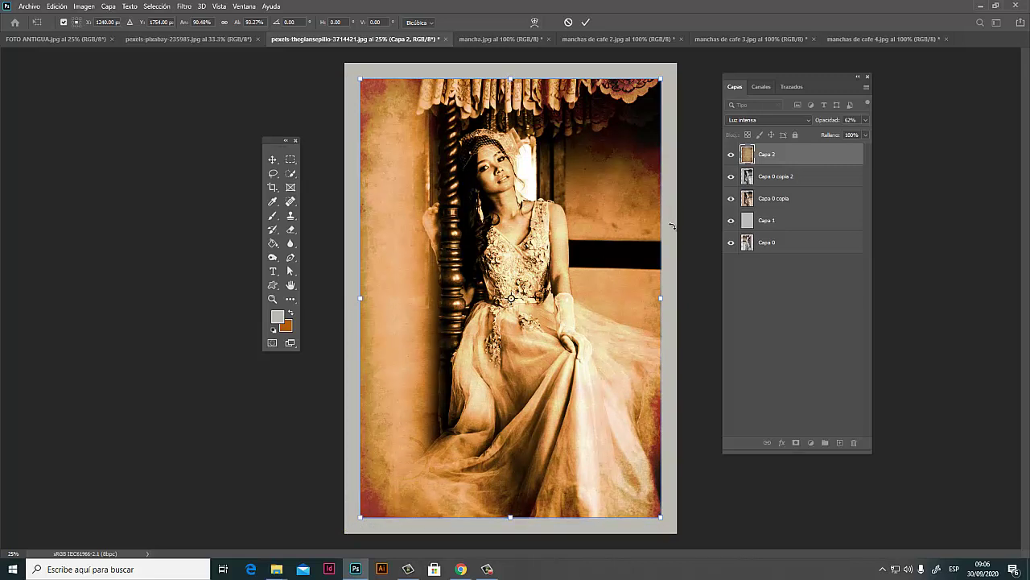
{"action": "key", "text": "Return"}
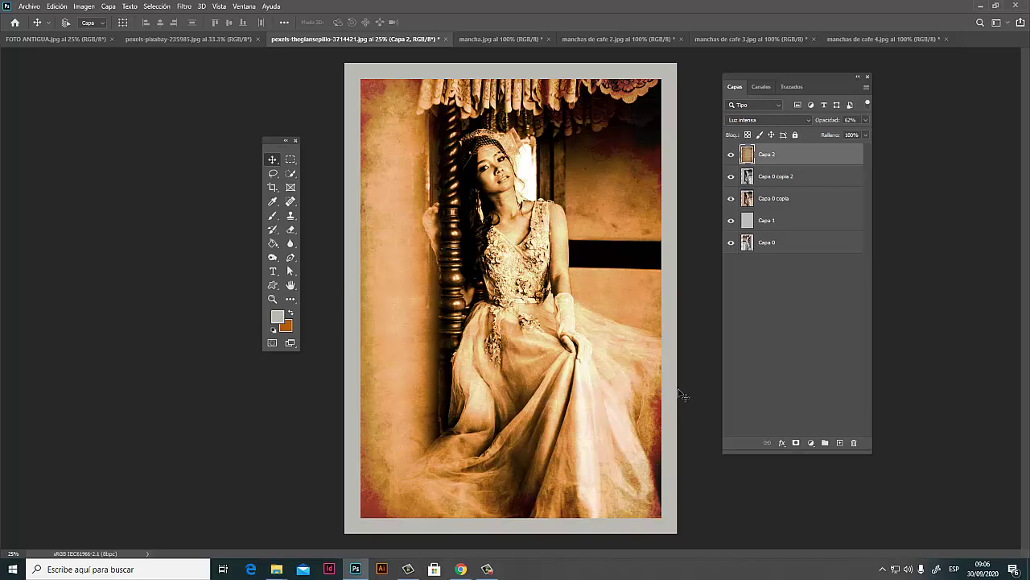
- Enlarge the texture to about 110% by 107% so it covers the whole page, border included
{"action": "key", "text": "ctrl+t"}
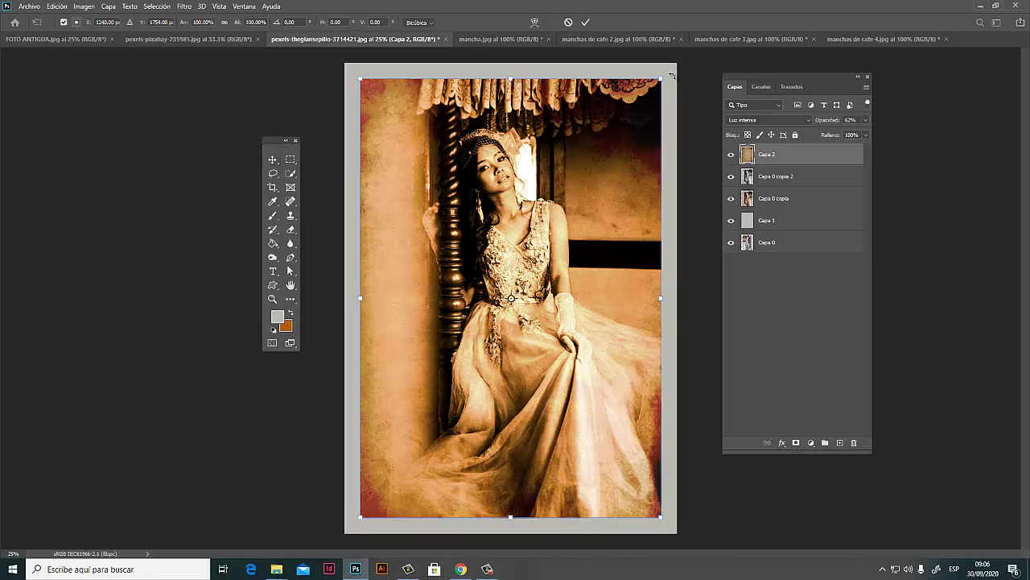
{"action": "left_click_drag", "start_coordinate": [672, 75], "coordinate": [686, 59]}
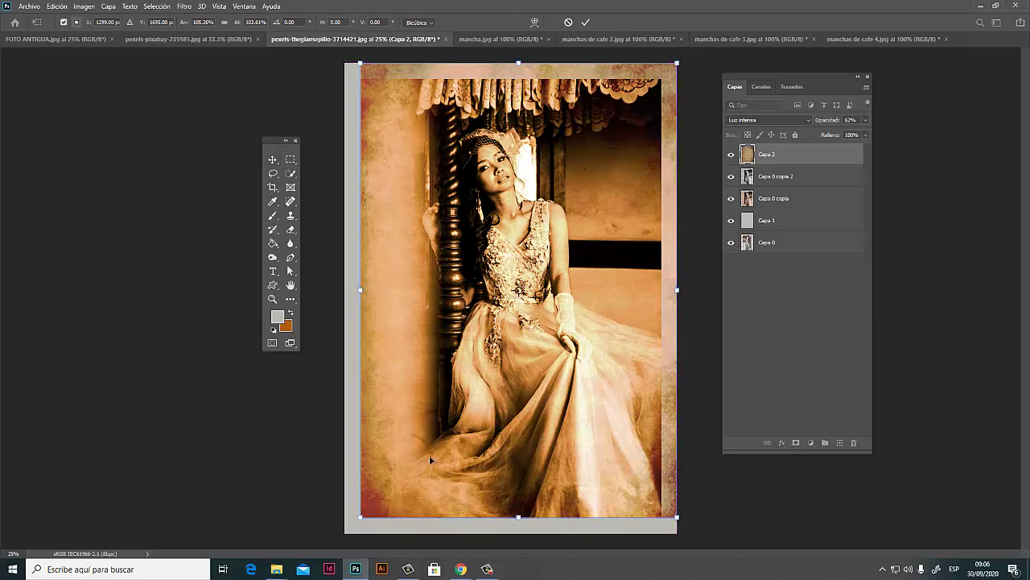
{"action": "left_click_drag", "start_coordinate": [360, 517], "coordinate": [346, 535]}
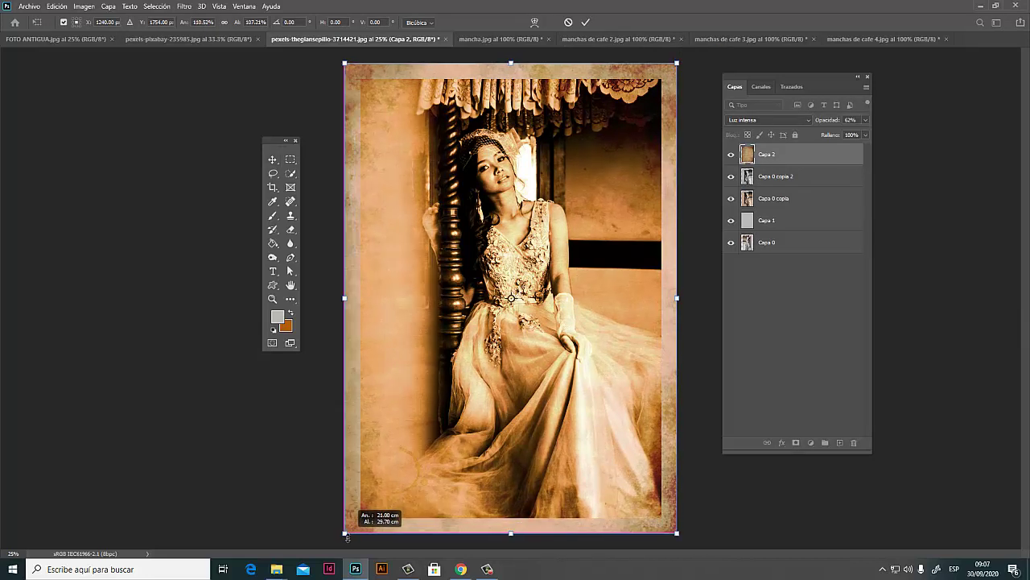
{"action": "key", "text": "Return"}
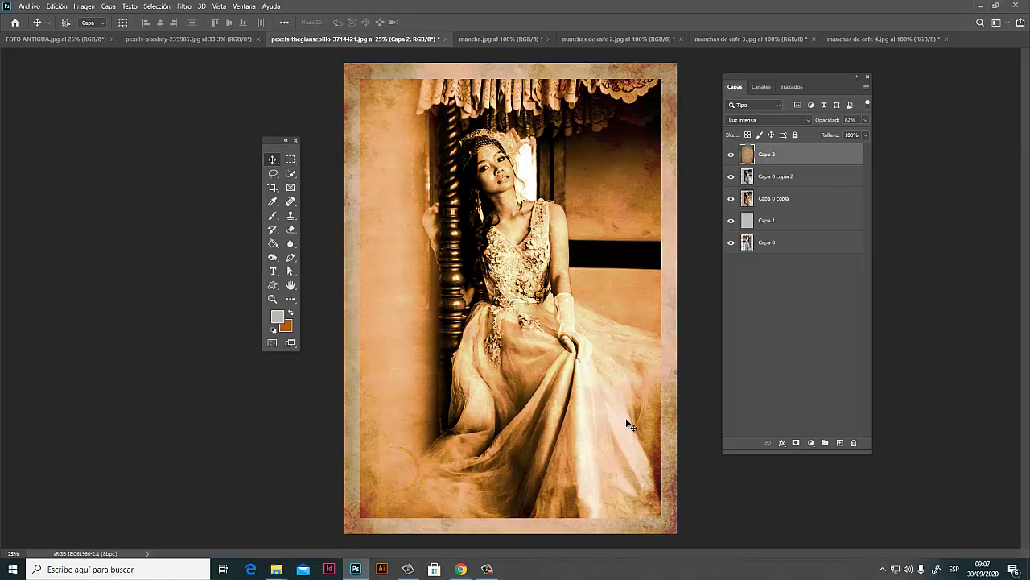
- Compare the portrait with and without the Capa 2 texture and Capa 0 copia layers
{"action": "left_click", "coordinate": [731, 154]}
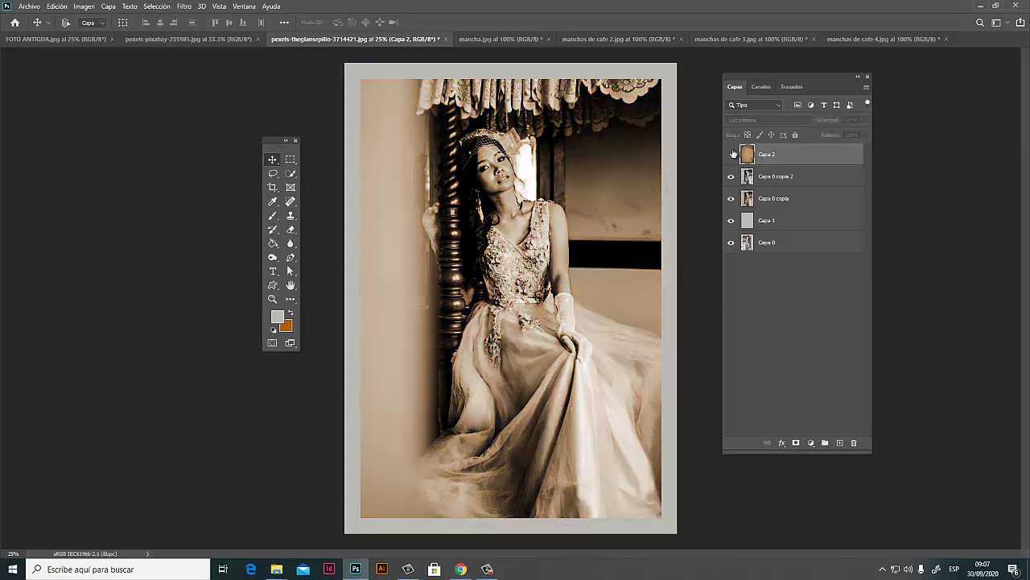
{"action": "left_click", "coordinate": [731, 154]}
{"action": "left_click", "coordinate": [731, 153]}
{"action": "left_click", "coordinate": [732, 154]}
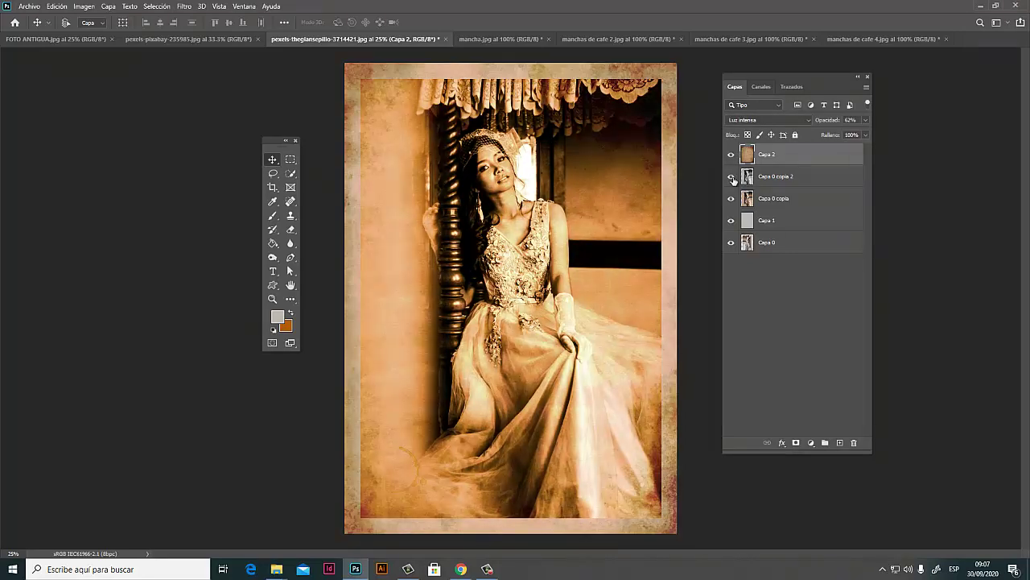
{"action": "left_click", "coordinate": [732, 199]}
{"action": "left_click", "coordinate": [732, 199]}
- Lower Capa 2's texture opacity to 45%, then toggle it to compare the result
{"action": "left_click", "coordinate": [865, 120]}
{"action": "left_click_drag", "start_coordinate": [847, 135], "coordinate": [836, 134]}
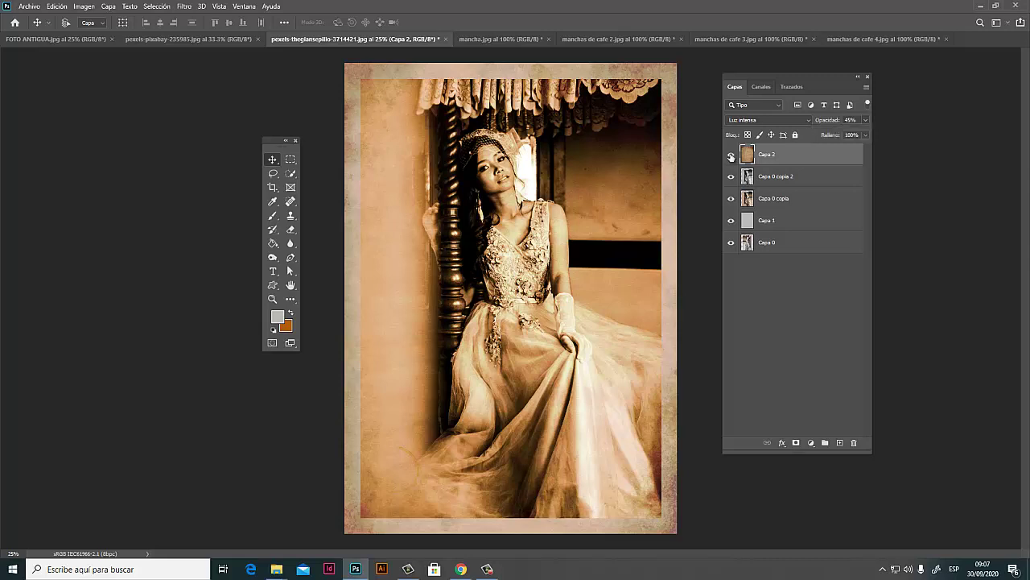
{"action": "left_click", "coordinate": [731, 155]}
{"action": "left_click", "coordinate": [731, 155]}
{"action": "left_click", "coordinate": [731, 155]}
{"action": "left_click", "coordinate": [731, 154]}
{"action": "left_click", "coordinate": [731, 155]}
{"action": "left_click", "coordinate": [731, 155]}
- Close the paper texture document and drag the mancha.jpg ink splash onto the portrait
{"action": "left_click", "coordinate": [83, 38]}
{"action": "left_click", "coordinate": [171, 39]}
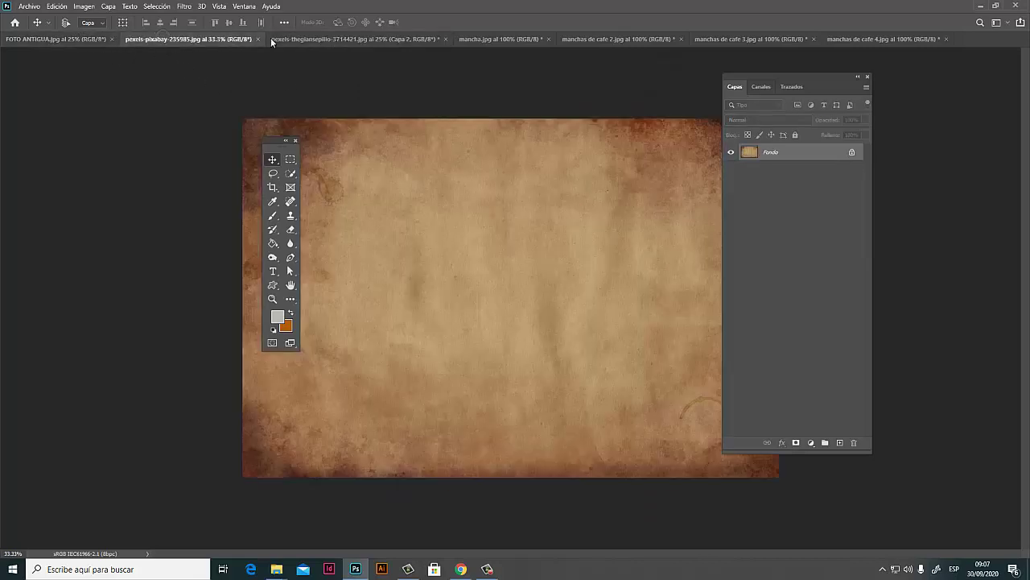
{"action": "left_click", "coordinate": [257, 39]}
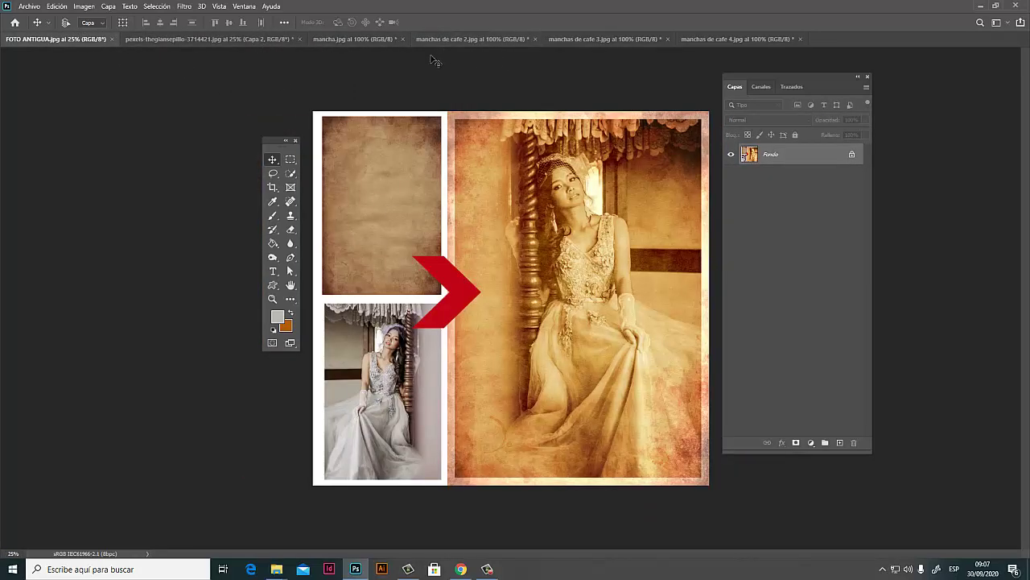
{"action": "left_click", "coordinate": [352, 38]}
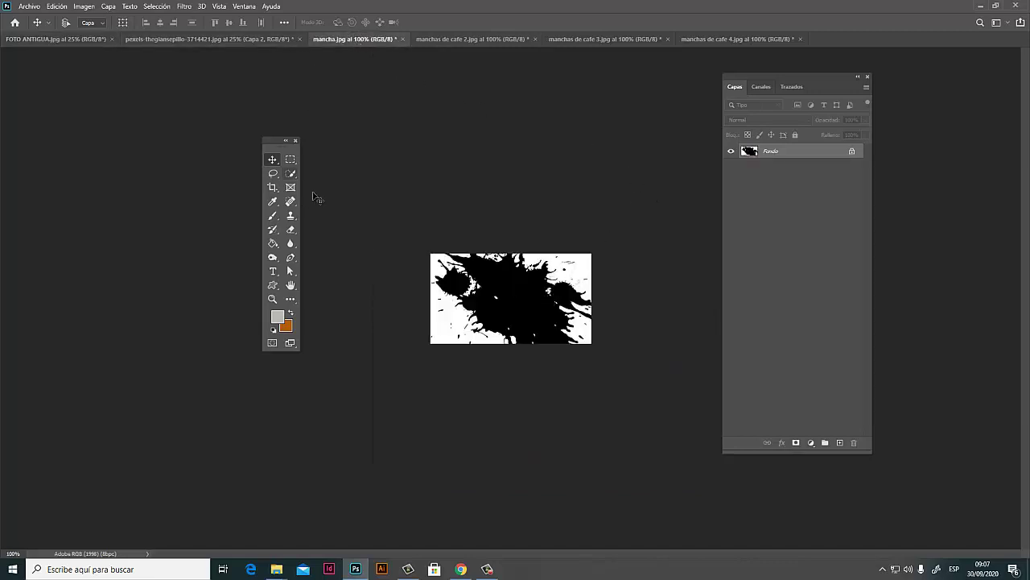
{"action": "mouse_move", "coordinate": [535, 306]}
{"action": "left_mouse_down"}
{"action": "mouse_move", "coordinate": [227, 53]}
{"action": "mouse_move", "coordinate": [656, 487]}
{"action": "mouse_move", "coordinate": [684, 485]}
{"action": "left_mouse_up"}
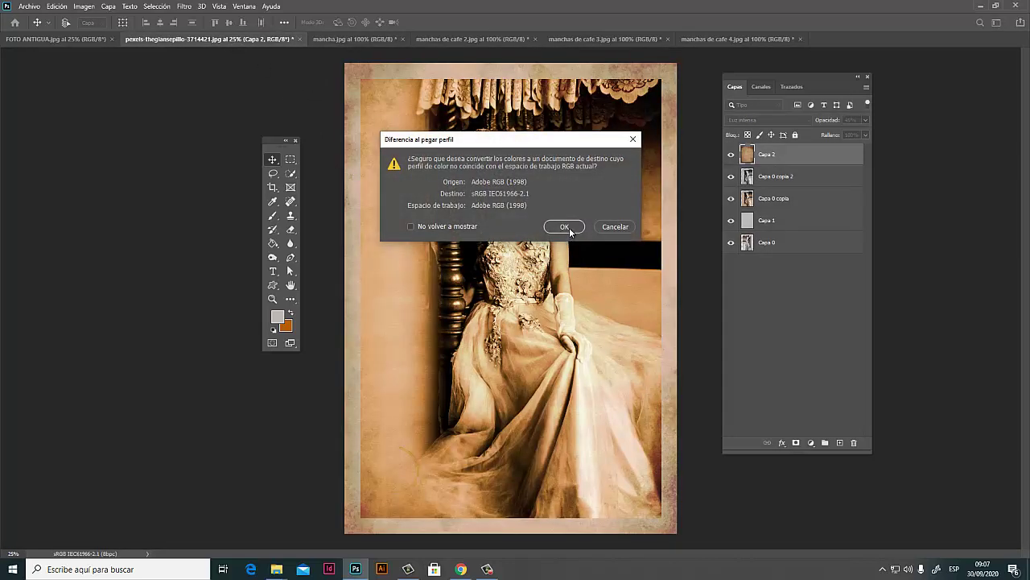
{"action": "left_click", "coordinate": [564, 226]}
{"action": "left_click_drag", "start_coordinate": [667, 494], "coordinate": [679, 533]}
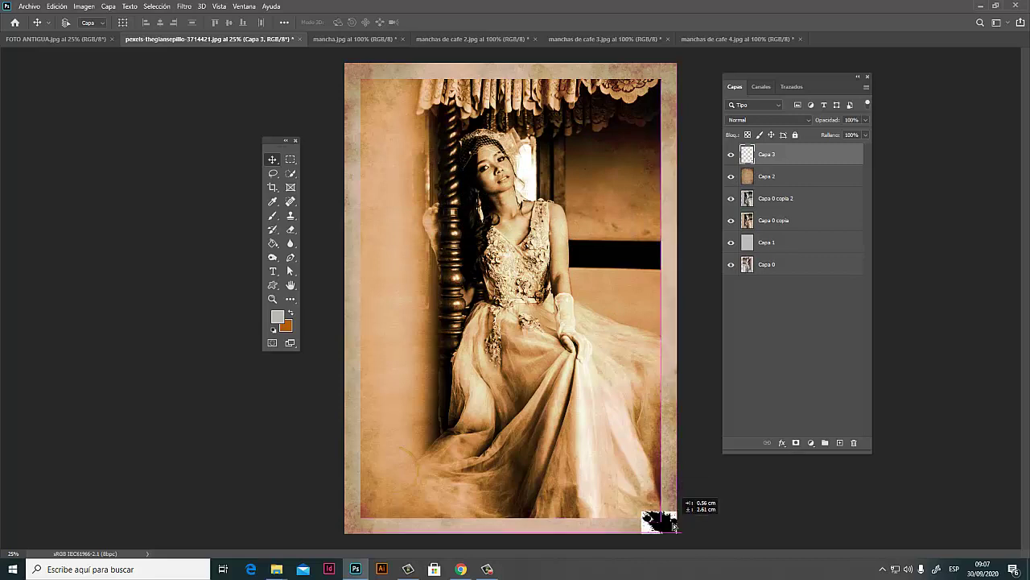
- Enlarge the ink splash with Free Transform at the bottom-right corner
{"action": "key", "text": "ctrl+t"}
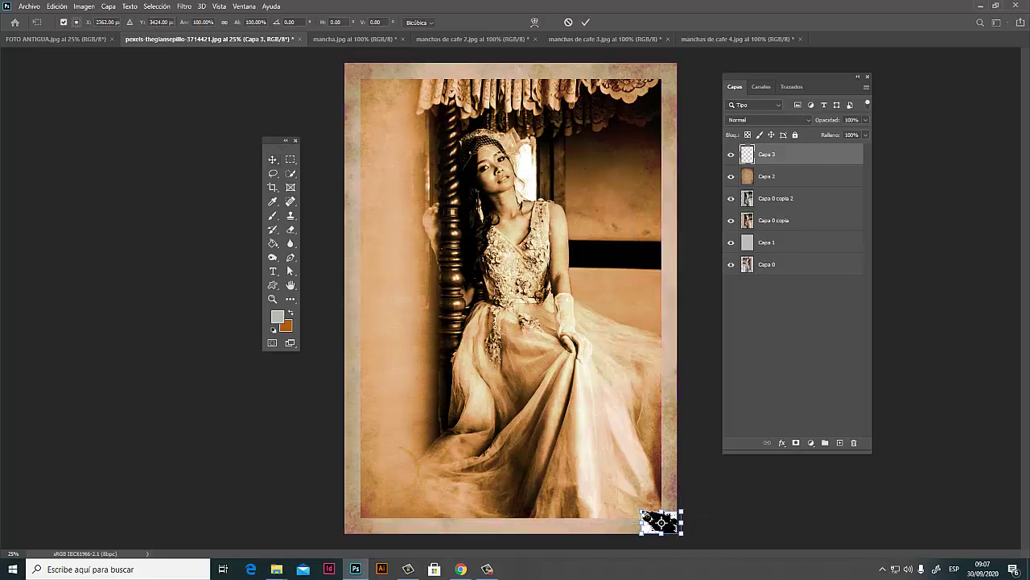
{"action": "mouse_move", "coordinate": [639, 509]}
{"action": "left_mouse_down"}
{"action": "mouse_move", "coordinate": [515, 437]}
{"action": "mouse_move", "coordinate": [685, 510]}
{"action": "left_mouse_up"}
{"action": "key", "text": "Return"}
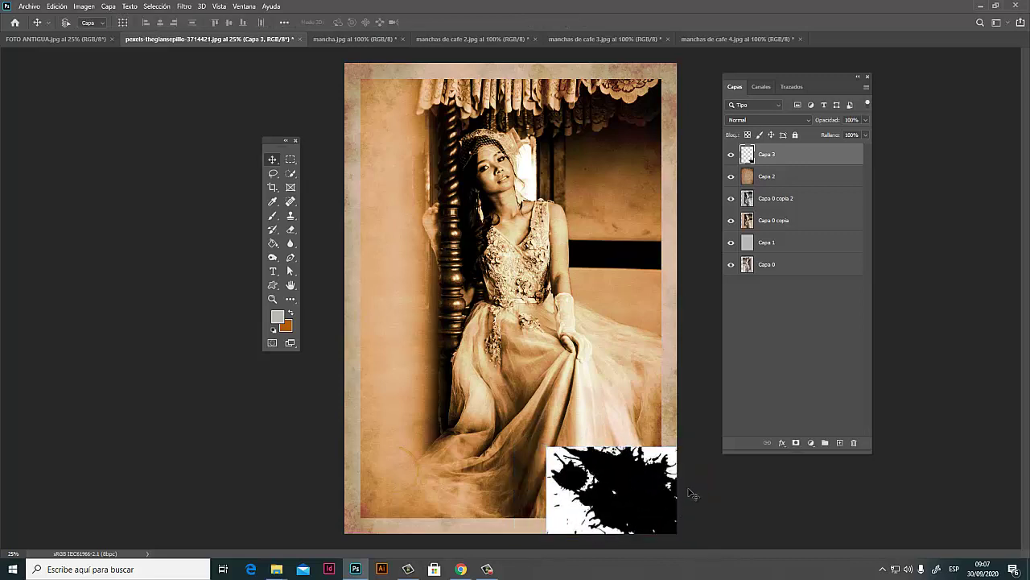
{"action": "left_click", "coordinate": [775, 122]}
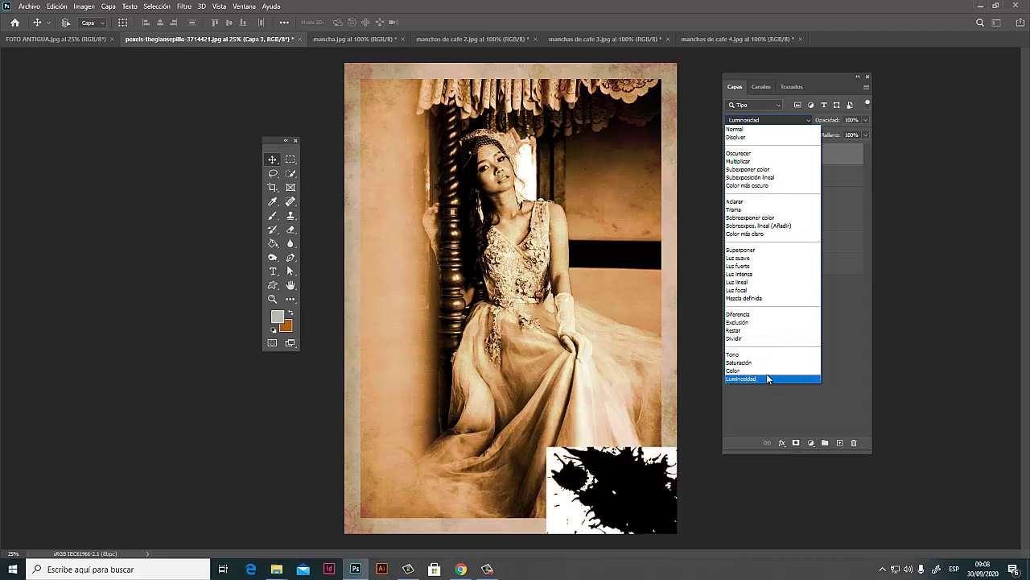
- Blend the splatter with Dividir and rotate it about 52° into the bottom-right corner
{"action": "left_click", "coordinate": [764, 339]}
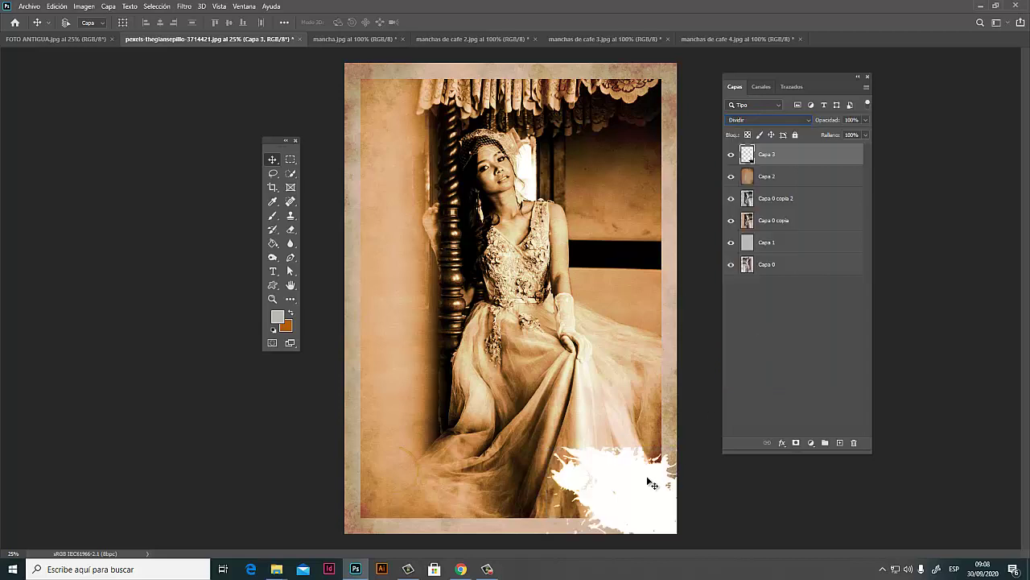
{"action": "mouse_move", "coordinate": [649, 501]}
{"action": "left_mouse_down"}
{"action": "mouse_move", "coordinate": [694, 488]}
{"action": "mouse_move", "coordinate": [616, 410]}
{"action": "mouse_move", "coordinate": [580, 413]}
{"action": "left_mouse_up"}
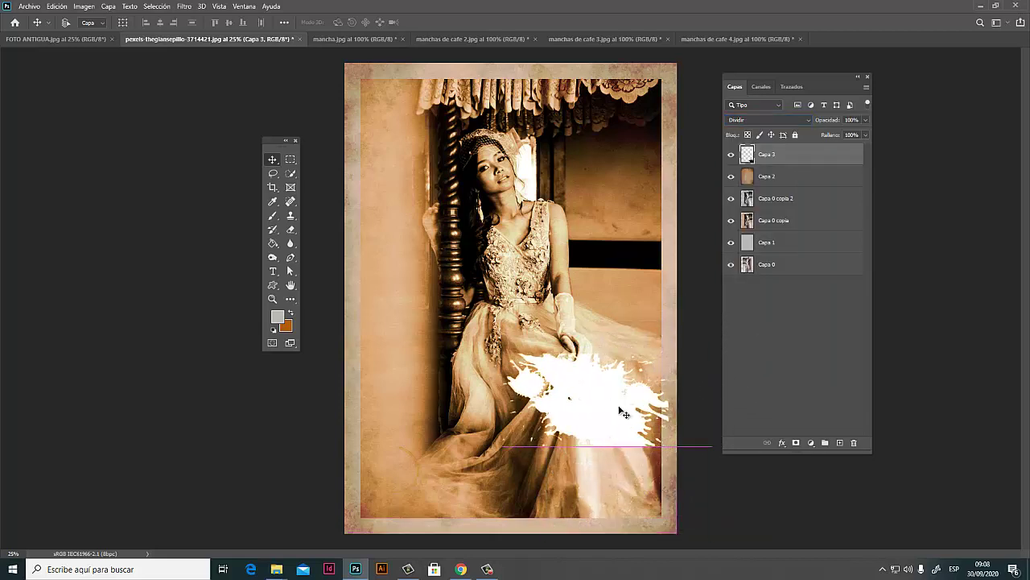
{"action": "key", "text": "ctrl+t"}
{"action": "left_click_drag", "start_coordinate": [697, 340], "coordinate": [664, 429]}
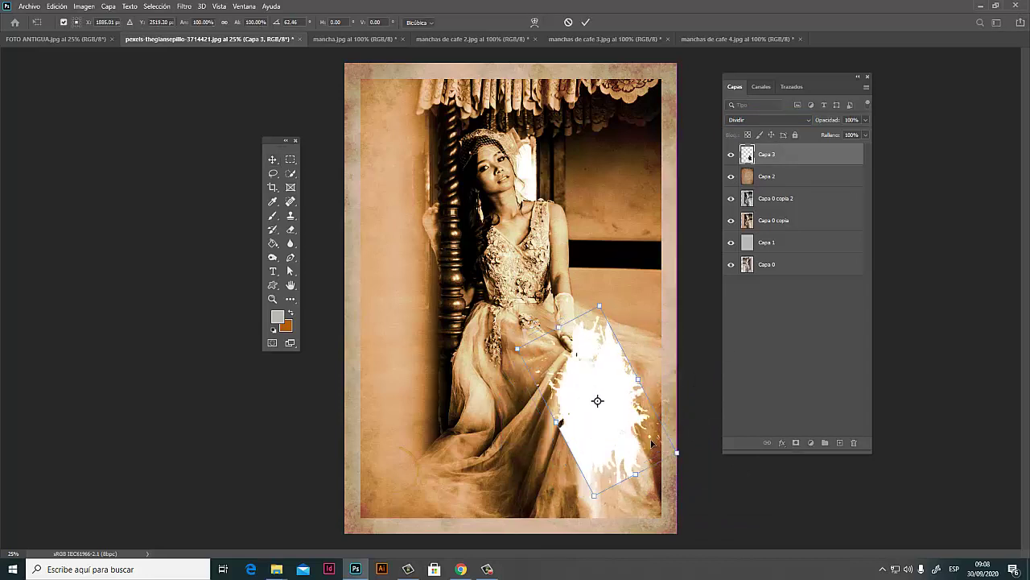
{"action": "left_click_drag", "start_coordinate": [586, 400], "coordinate": [692, 407]}
{"action": "left_click_drag", "start_coordinate": [693, 286], "coordinate": [669, 272]}
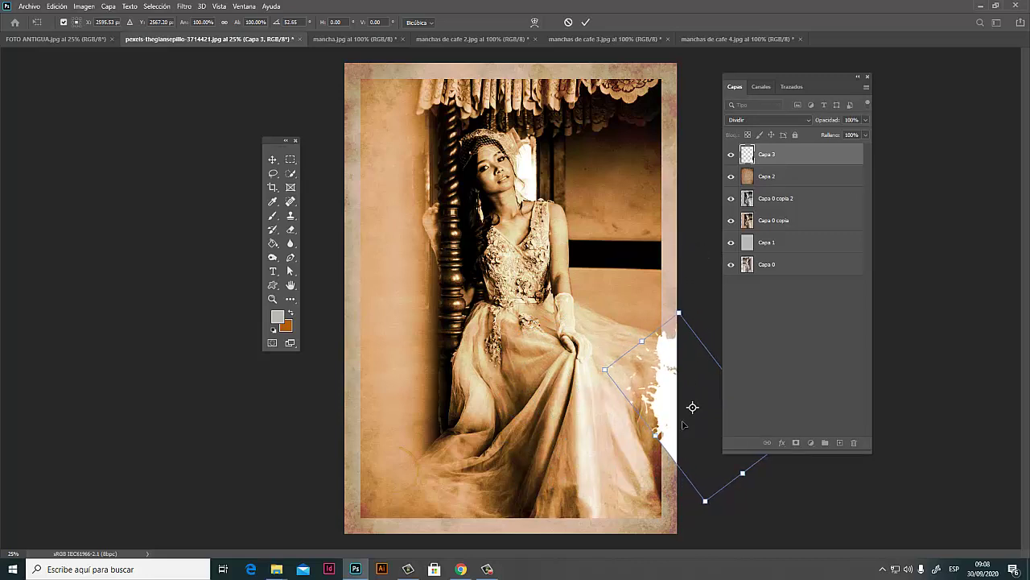
{"action": "mouse_move", "coordinate": [693, 407]}
{"action": "left_mouse_down"}
{"action": "mouse_move", "coordinate": [684, 497]}
{"action": "mouse_move", "coordinate": [663, 491]}
{"action": "left_mouse_up"}
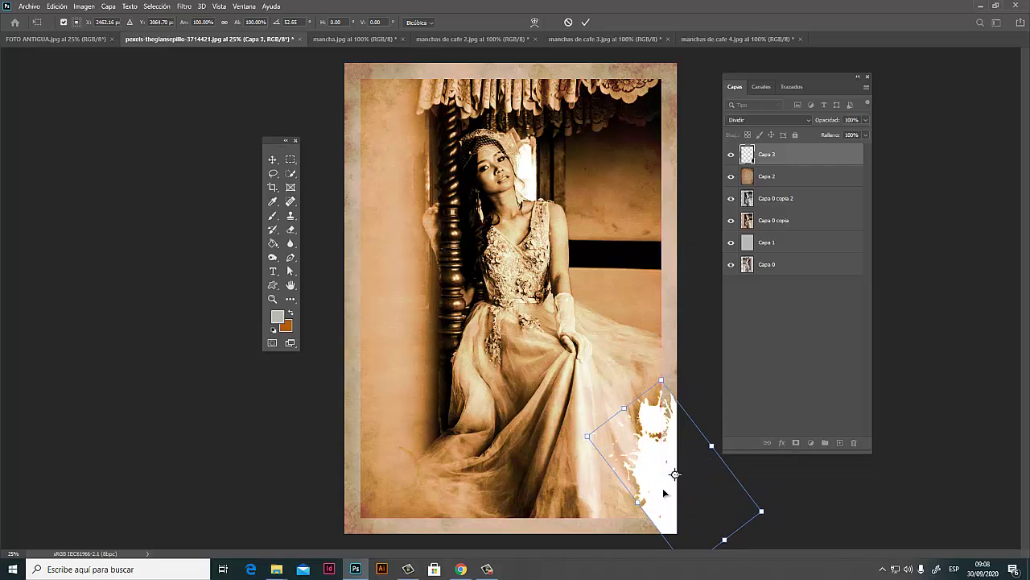
{"action": "key", "text": "Return"}
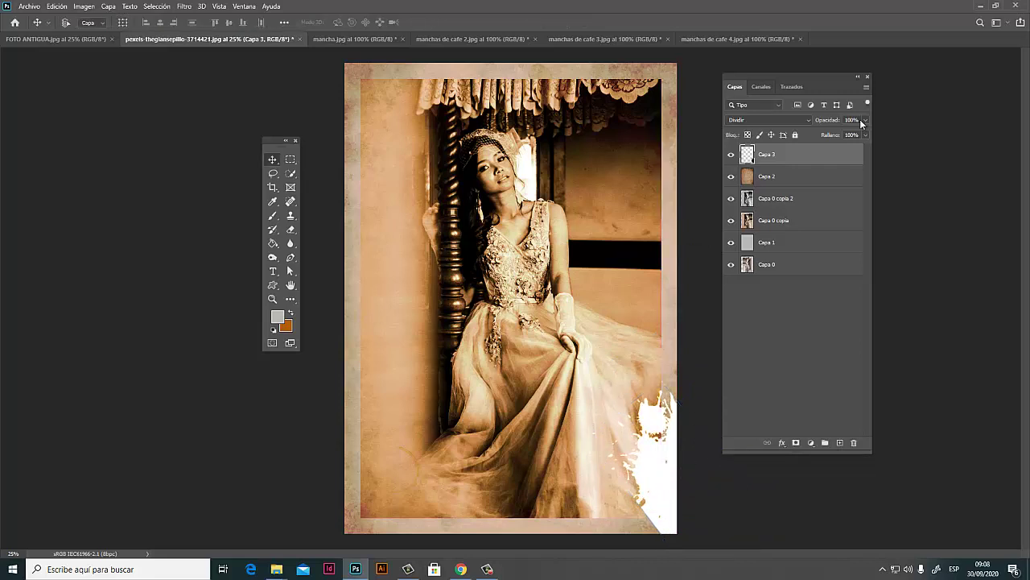
- Adjust Capa 3's opacity, leaving it at 100%
{"action": "left_click", "coordinate": [864, 120]}
{"action": "mouse_move", "coordinate": [865, 133]}
{"action": "left_mouse_down"}
{"action": "mouse_move", "coordinate": [846, 134]}
{"action": "mouse_move", "coordinate": [856, 134]}
{"action": "left_mouse_up"}
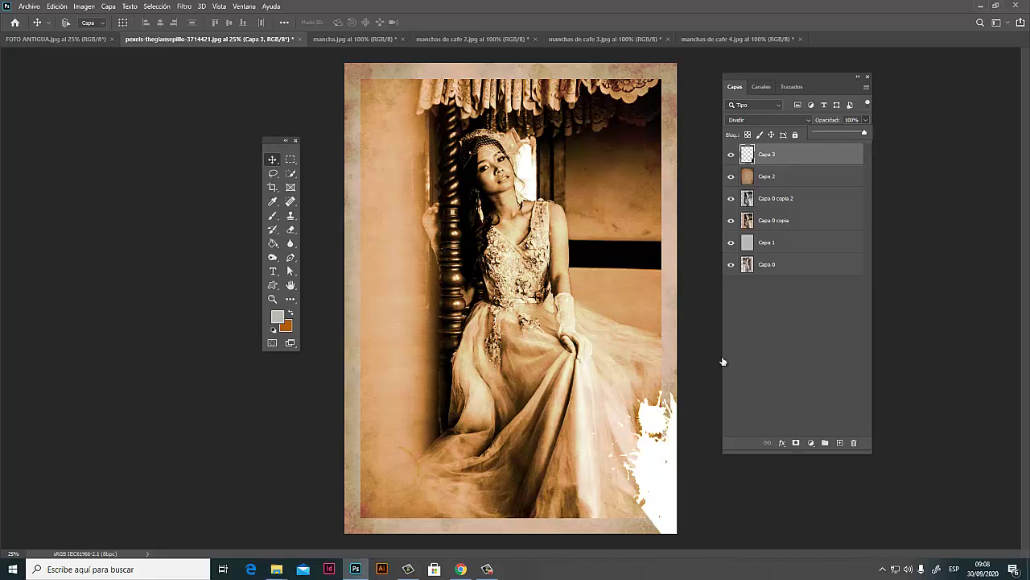
{"action": "key", "text": "ctrl"}
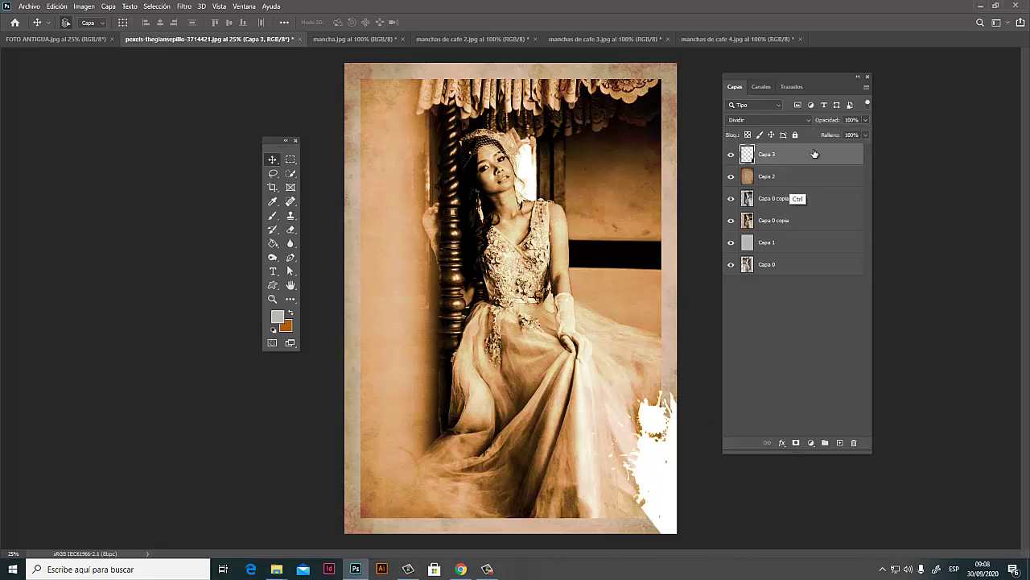
- Duplicate the splatter to the left edge, stretched to about 244% height
{"action": "mouse_move", "coordinate": [673, 465]}
{"action": "left_mouse_down"}
{"action": "mouse_move", "coordinate": [360, 132]}
{"action": "mouse_move", "coordinate": [312, 298]}
{"action": "left_mouse_up"}
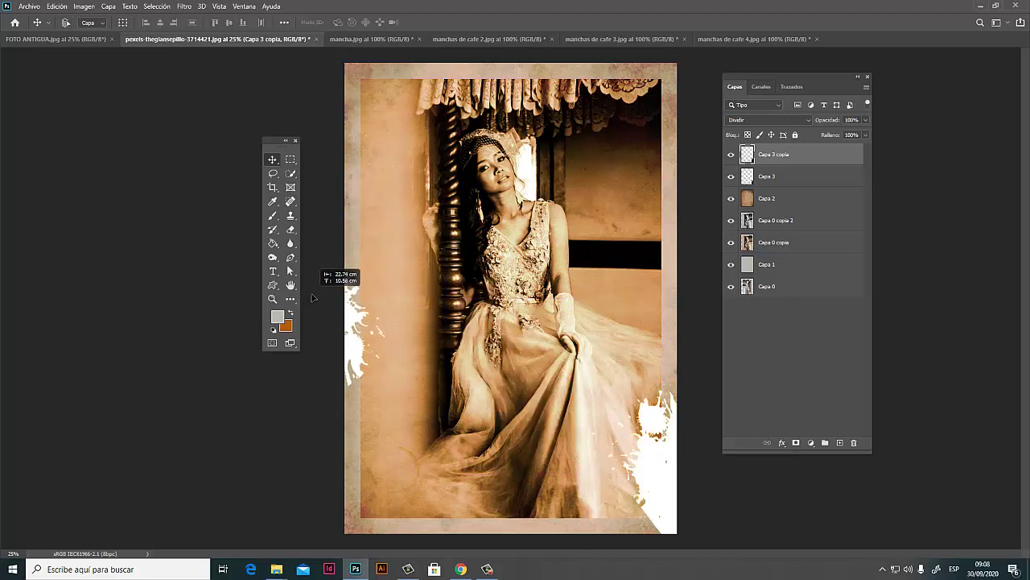
{"action": "left_click_drag", "start_coordinate": [312, 298], "coordinate": [314, 301]}
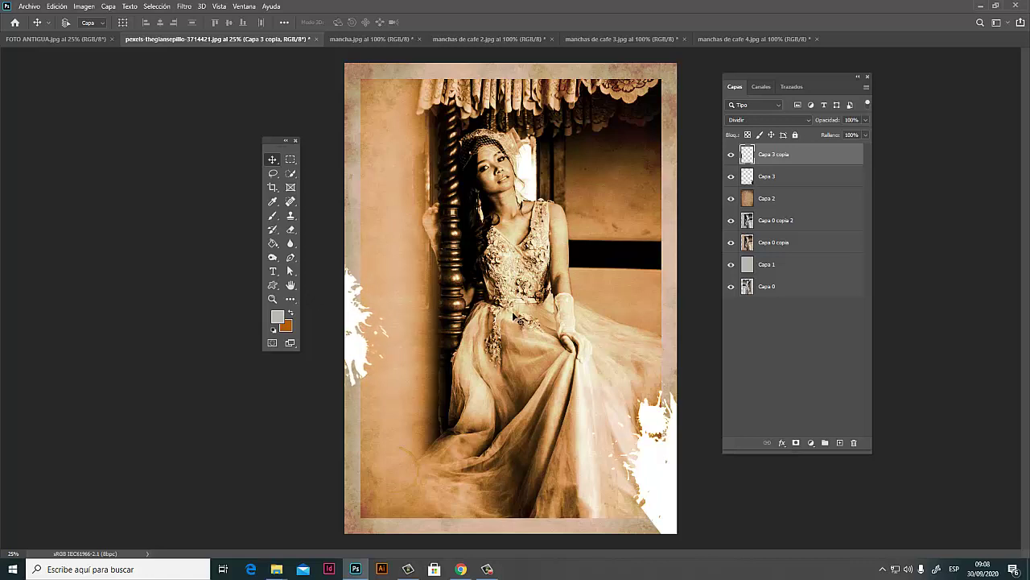
{"action": "key", "text": "ctrl+t"}
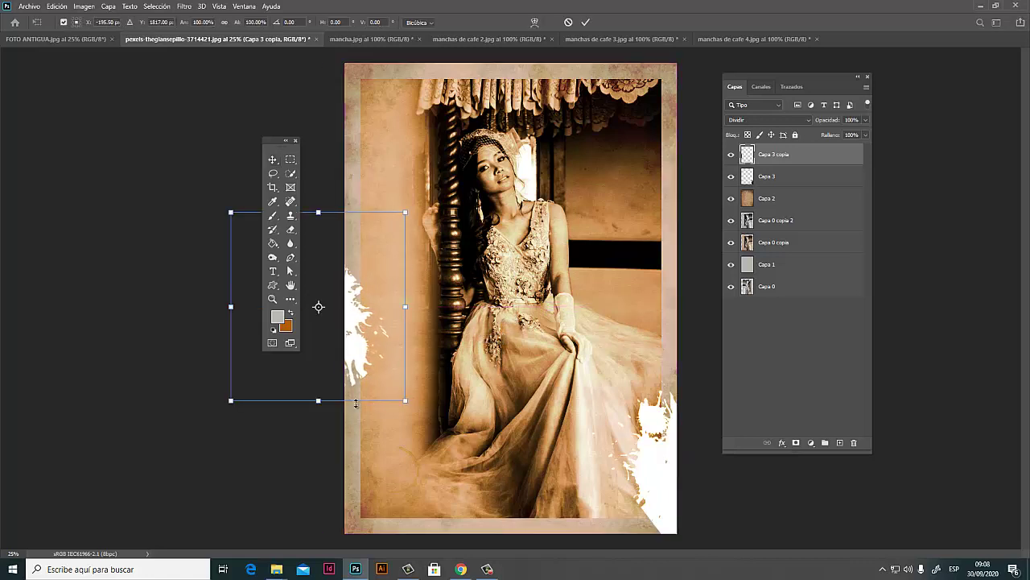
{"action": "left_click_drag", "start_coordinate": [319, 401], "coordinate": [318, 551]}
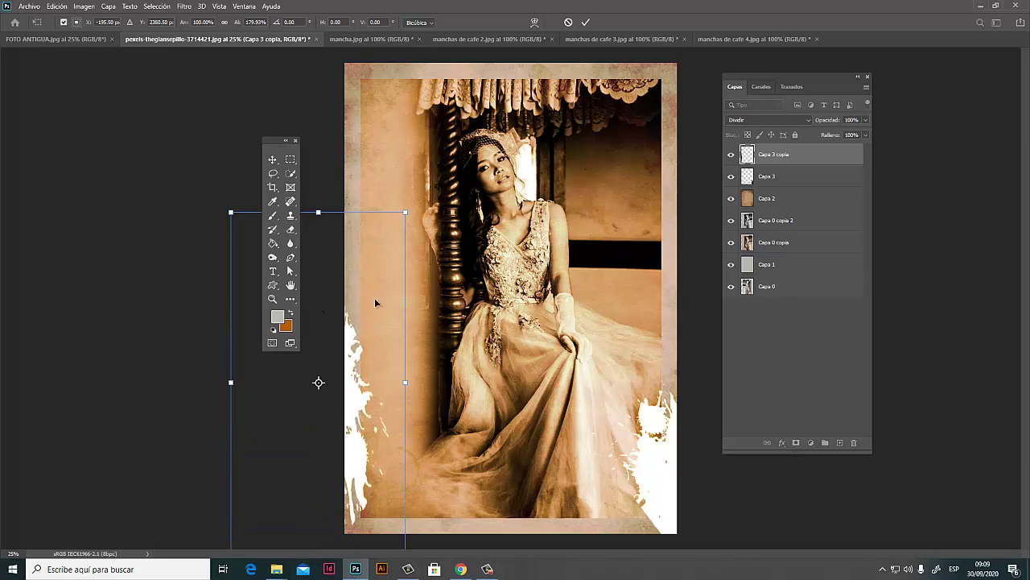
{"action": "left_click_drag", "start_coordinate": [318, 211], "coordinate": [318, 89]}
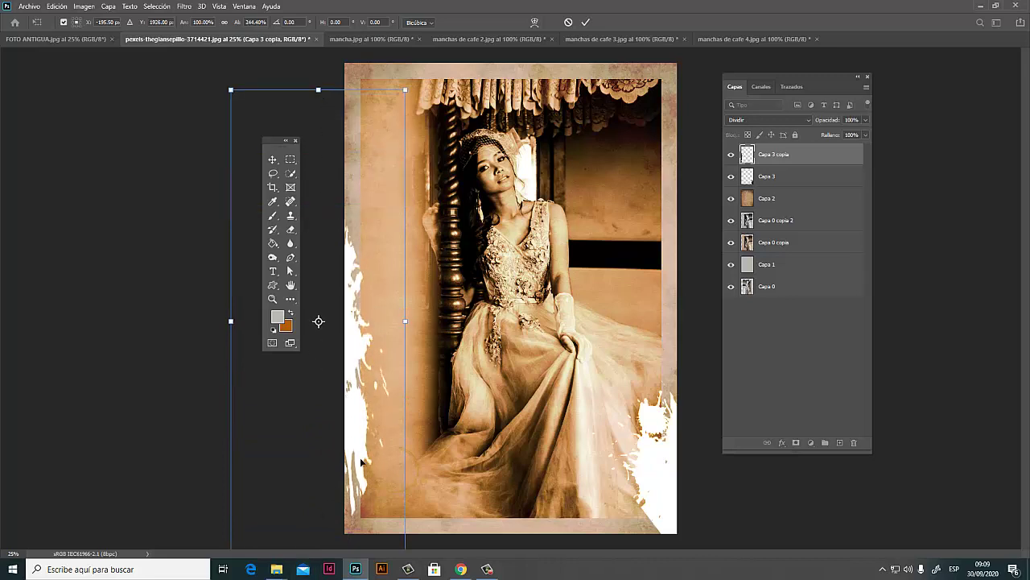
{"action": "left_click_drag", "start_coordinate": [362, 461], "coordinate": [367, 502]}
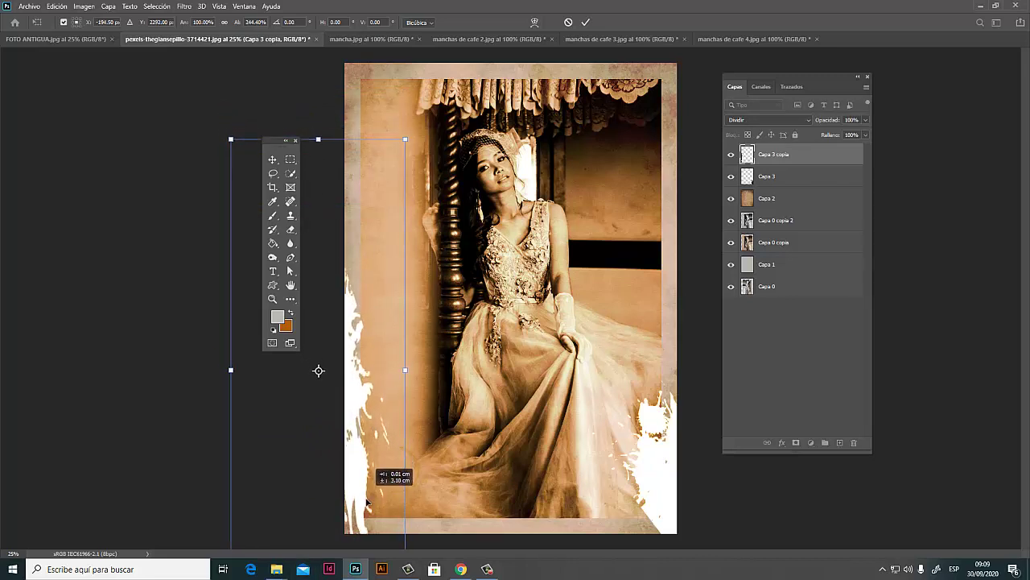
{"action": "left_click_drag", "start_coordinate": [366, 502], "coordinate": [366, 518]}
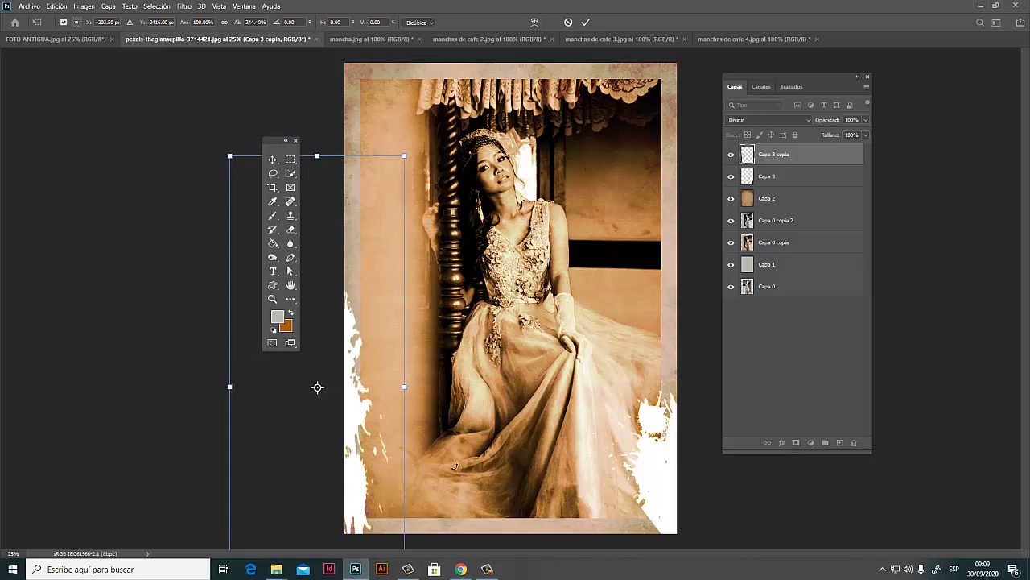
{"action": "key", "text": "Return"}
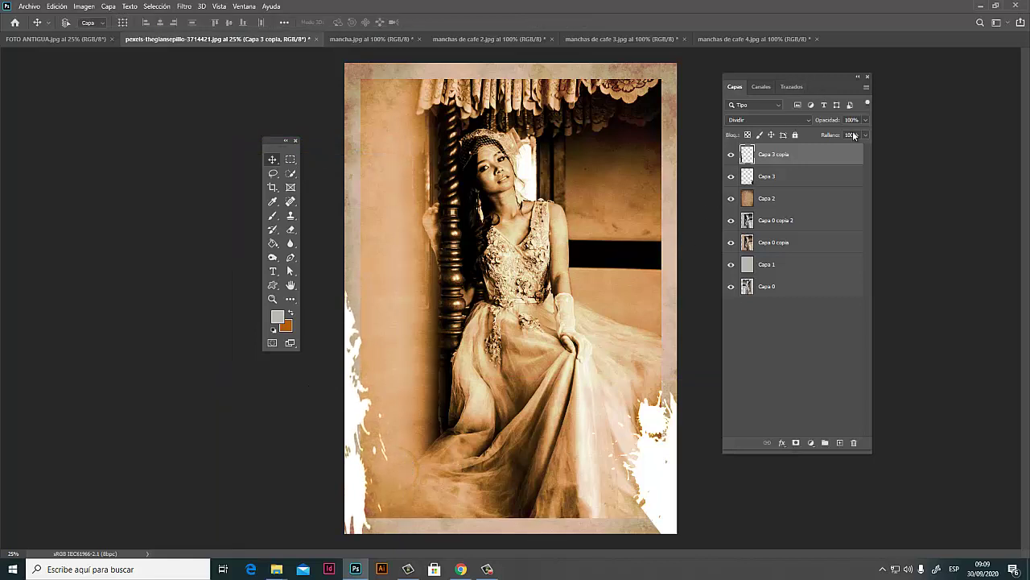
- Fade Capa 3 copia to 33% opacity and close mancha.jpg
{"action": "left_click", "coordinate": [865, 120]}
{"action": "left_click", "coordinate": [836, 133]}
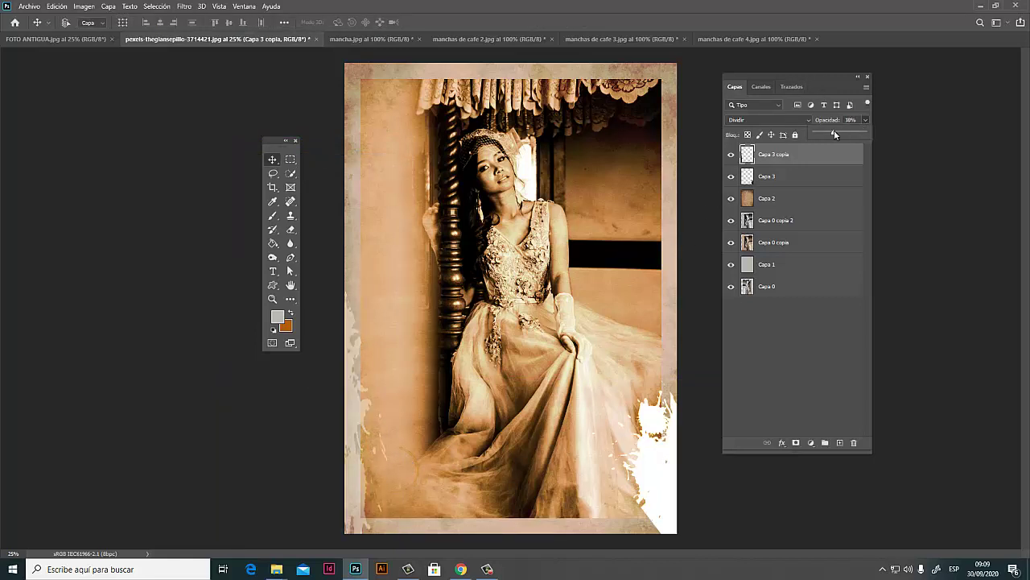
{"action": "left_click_drag", "start_coordinate": [834, 132], "coordinate": [827, 132]}
{"action": "left_click", "coordinate": [364, 421]}
{"action": "left_click_drag", "start_coordinate": [362, 421], "coordinate": [384, 453]}
{"action": "left_click", "coordinate": [358, 38]}
{"action": "left_click", "coordinate": [418, 39]}
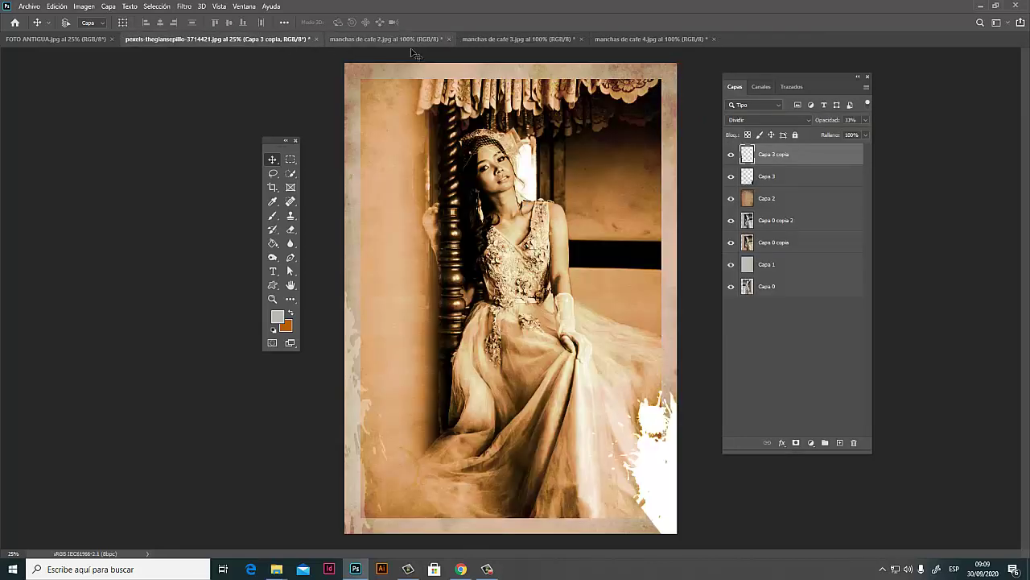
- Drag the manchas de cafe 2.jpg stain into the portrait's top-right corner and enlarge it
{"action": "left_click", "coordinate": [425, 38]}
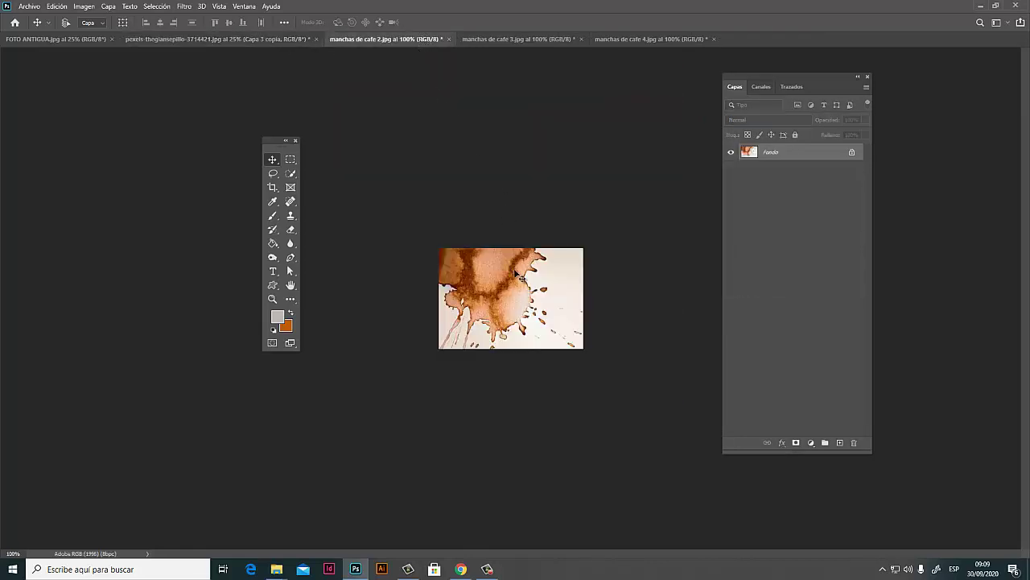
{"action": "left_click_drag", "start_coordinate": [524, 300], "coordinate": [481, 172]}
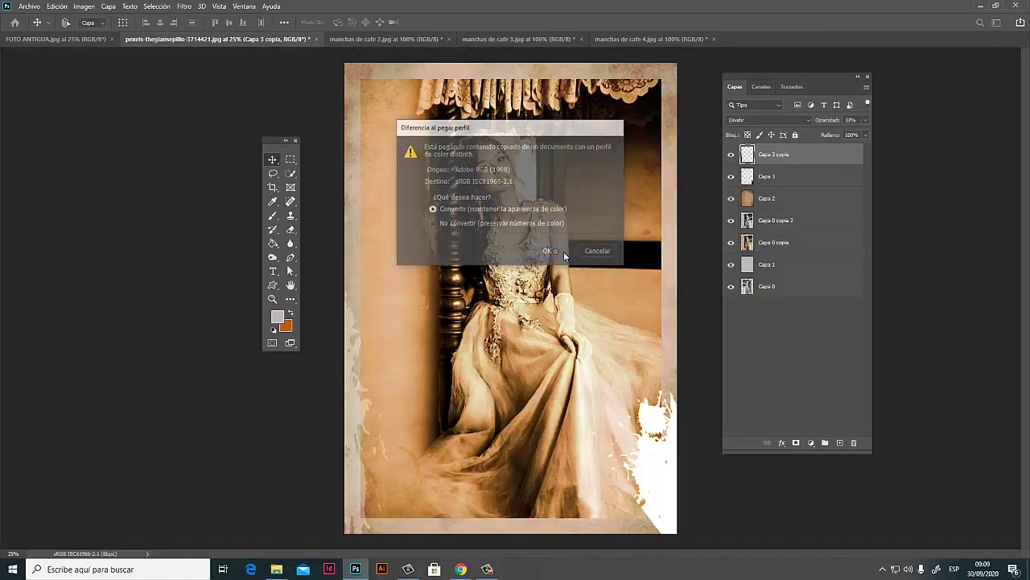
{"action": "left_click", "coordinate": [565, 227]}
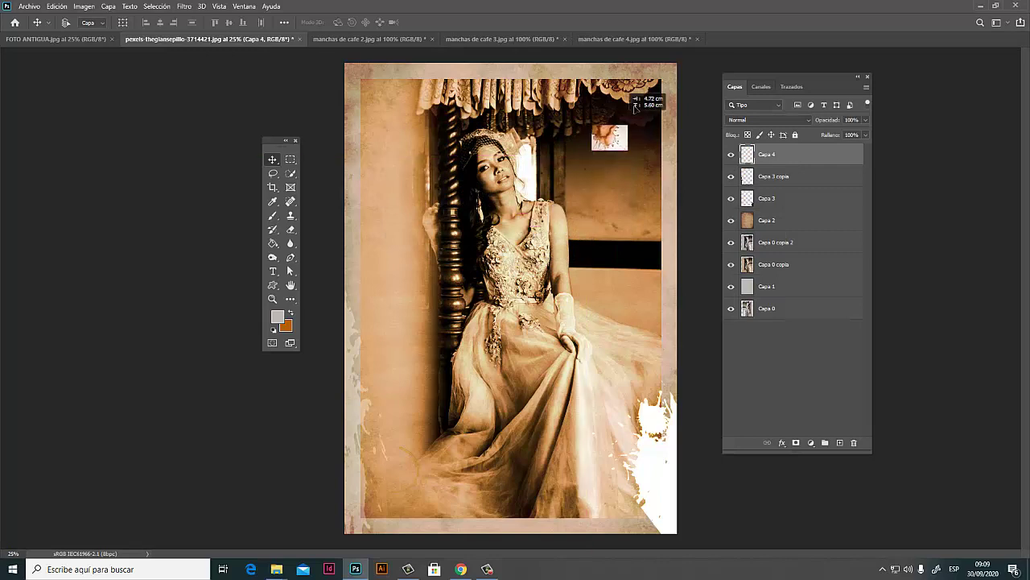
{"action": "left_click_drag", "start_coordinate": [537, 228], "coordinate": [681, 102]}
{"action": "key", "text": "ctrl+t"}
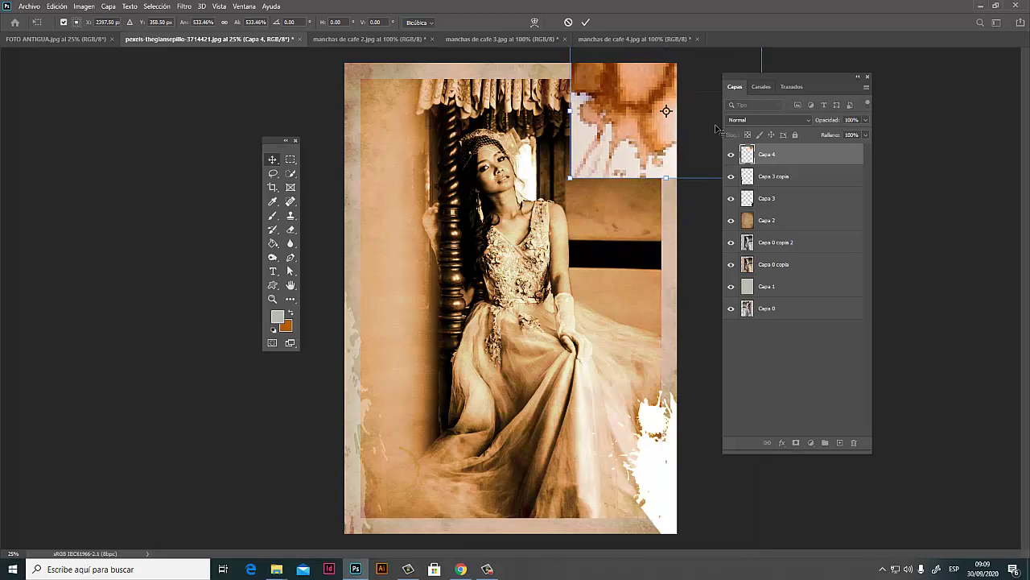
{"action": "key", "text": "Return"}
- Blend the coffee stain with Multiplicar and settle it in the top-right corner
{"action": "left_click", "coordinate": [784, 120]}
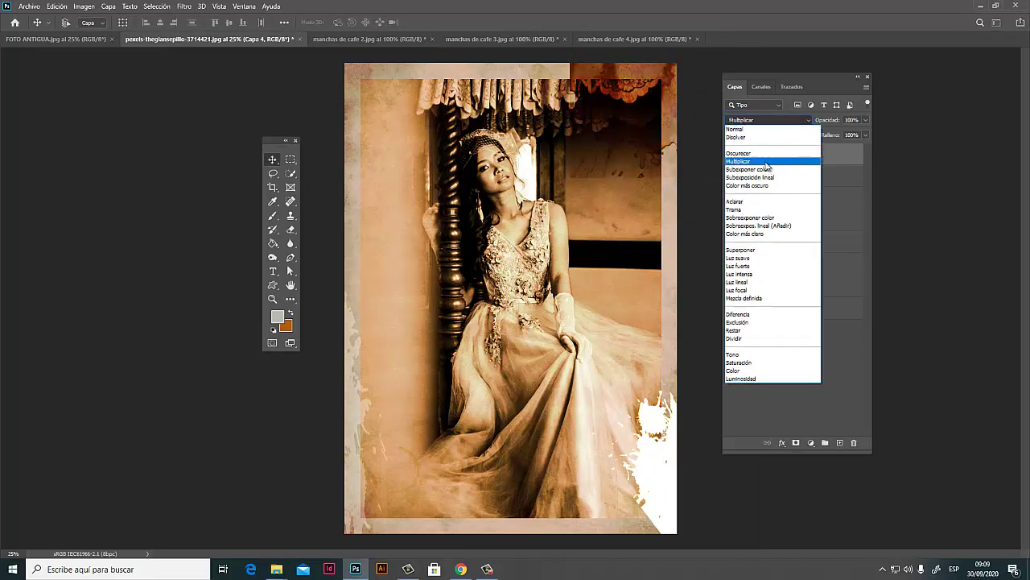
{"action": "left_click", "coordinate": [739, 161]}
{"action": "left_click", "coordinate": [767, 162]}
{"action": "mouse_move", "coordinate": [644, 131]}
{"action": "left_mouse_down"}
{"action": "mouse_move", "coordinate": [653, 100]}
{"action": "mouse_move", "coordinate": [674, 104]}
{"action": "left_mouse_up"}
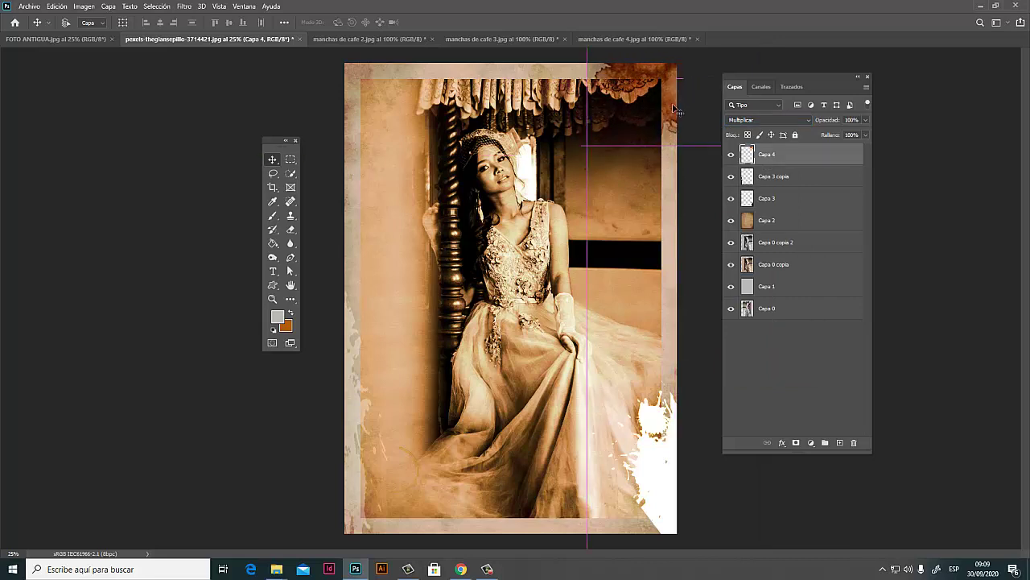
{"action": "left_click_drag", "start_coordinate": [674, 105], "coordinate": [675, 103]}
{"action": "left_click", "coordinate": [771, 120]}
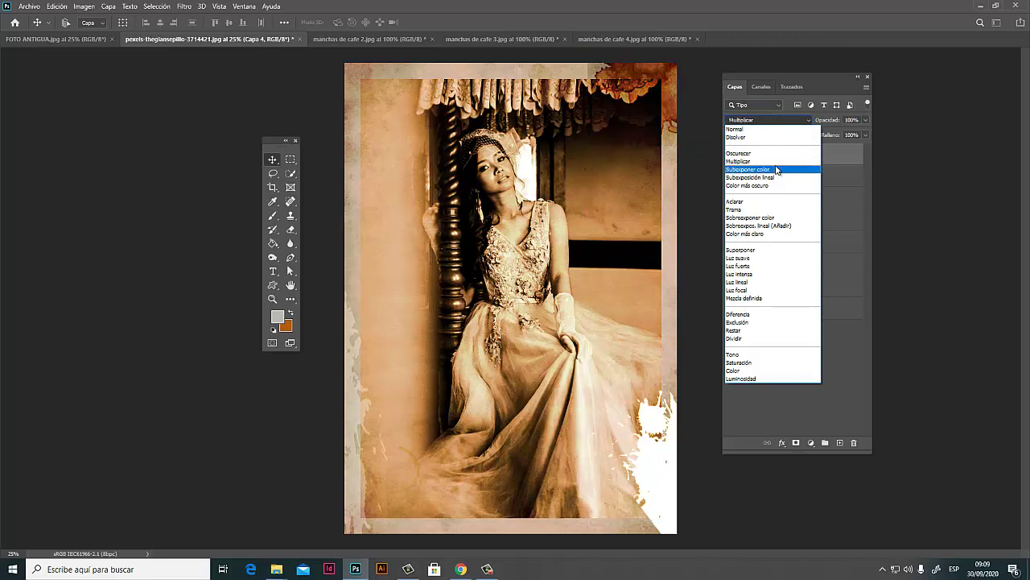
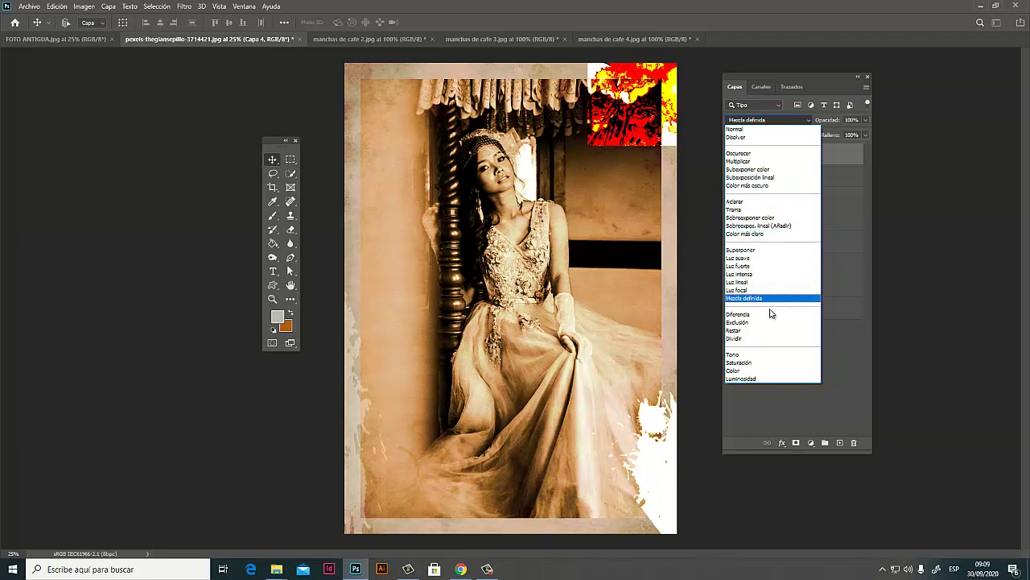
- Blend the Capa 4 coffee stain with Multiplicar, after trying Tono, and drag it to the top-right corner
{"action": "left_click", "coordinate": [768, 359]}
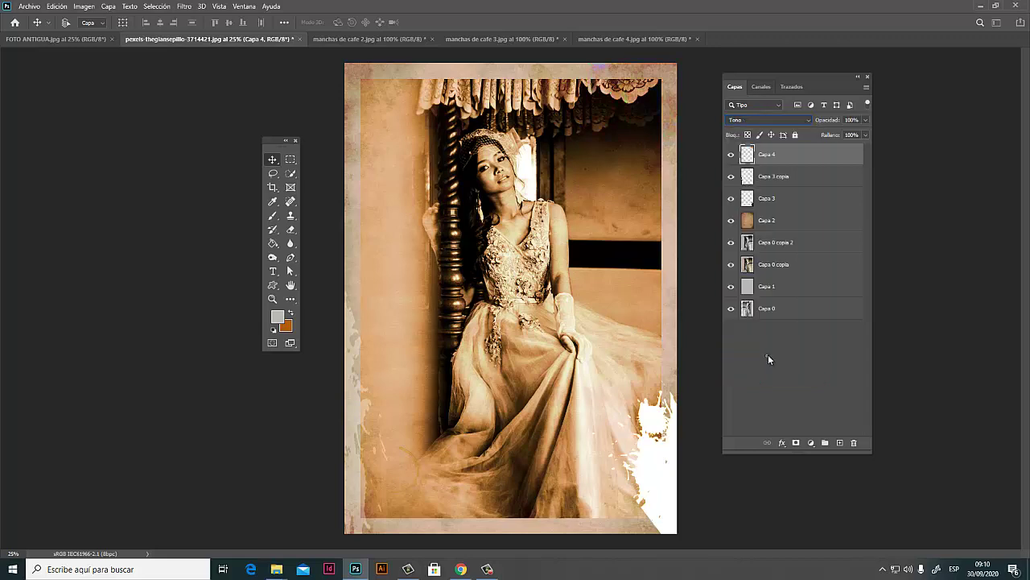
{"action": "left_click_drag", "start_coordinate": [669, 117], "coordinate": [678, 129]}
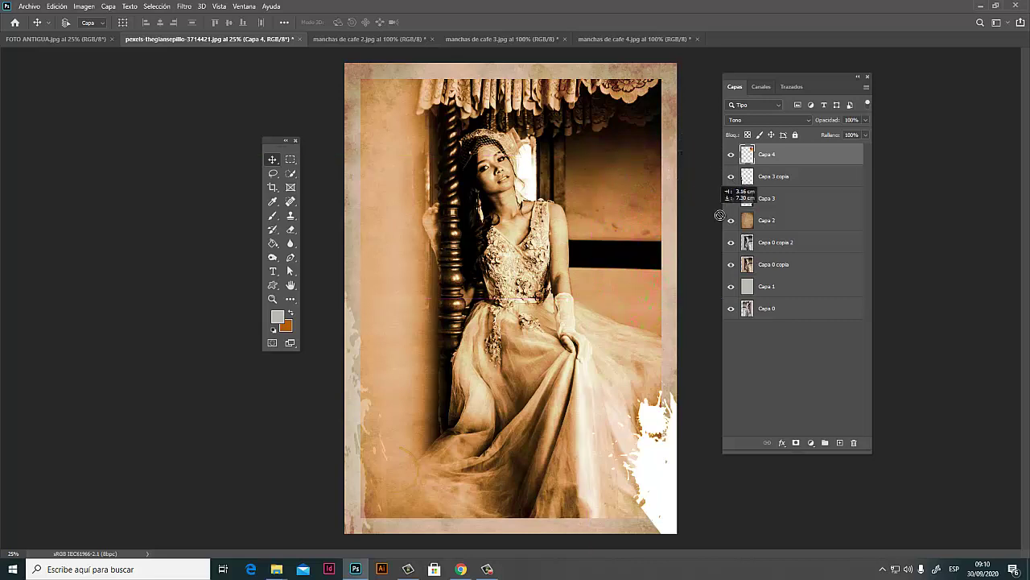
{"action": "left_click_drag", "start_coordinate": [678, 128], "coordinate": [715, 198]}
{"action": "mouse_move", "coordinate": [747, 238]}
{"action": "left_mouse_down"}
{"action": "mouse_move", "coordinate": [462, 274]}
{"action": "mouse_move", "coordinate": [460, 235]}
{"action": "left_mouse_up"}
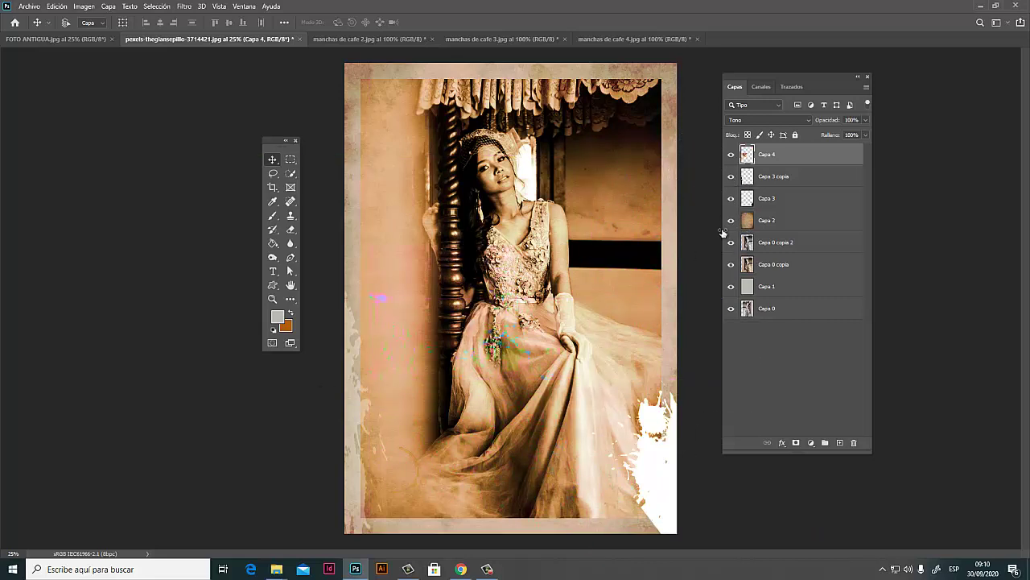
{"action": "left_click", "coordinate": [793, 122]}
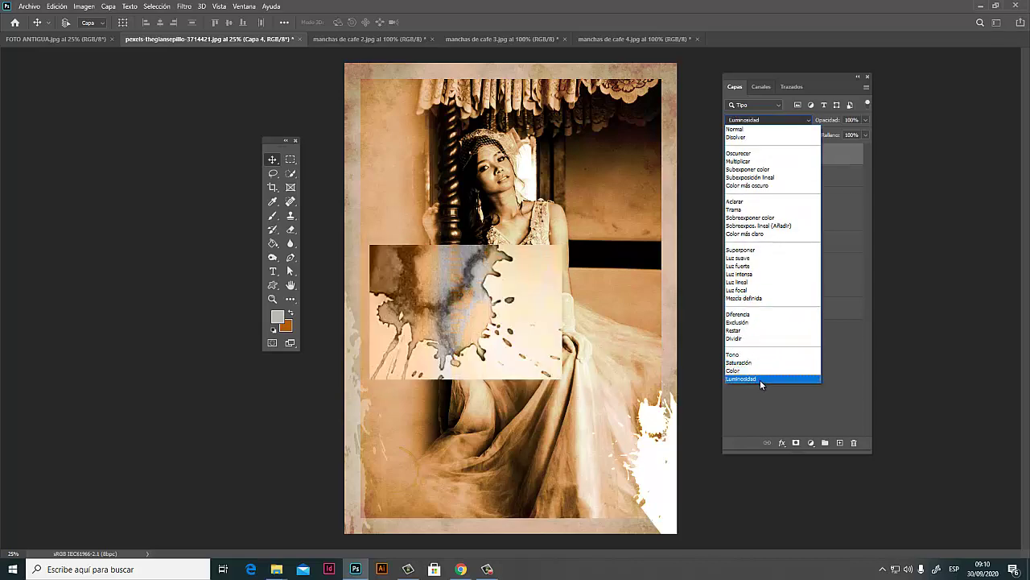
{"action": "left_click", "coordinate": [753, 162]}
{"action": "left_click_drag", "start_coordinate": [439, 266], "coordinate": [612, 80]}
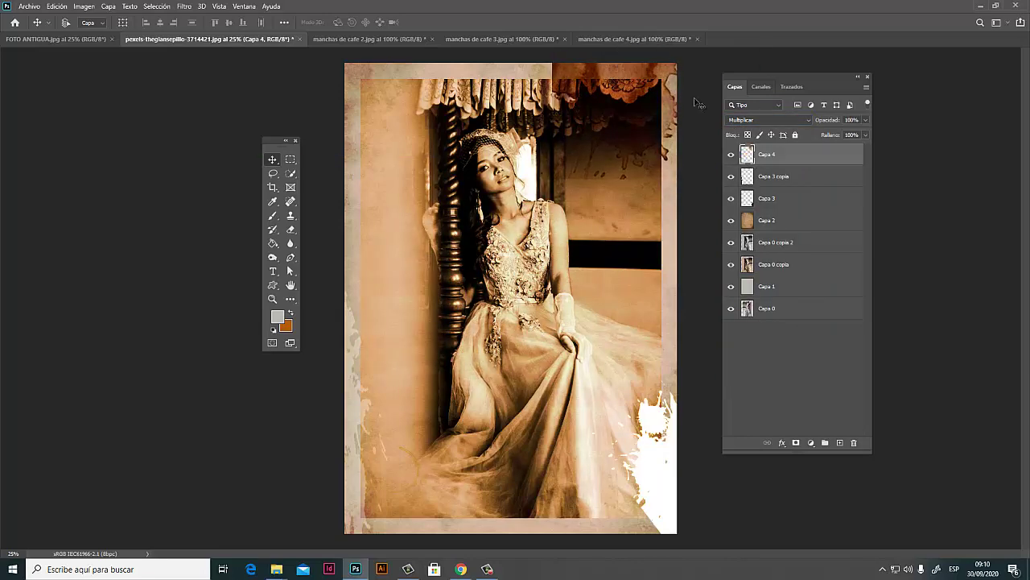
- Rotate the Capa 4 coffee stain to about 58.31°
{"action": "key", "text": "ctrl+minus"}
{"action": "key", "text": "ctrl+t"}
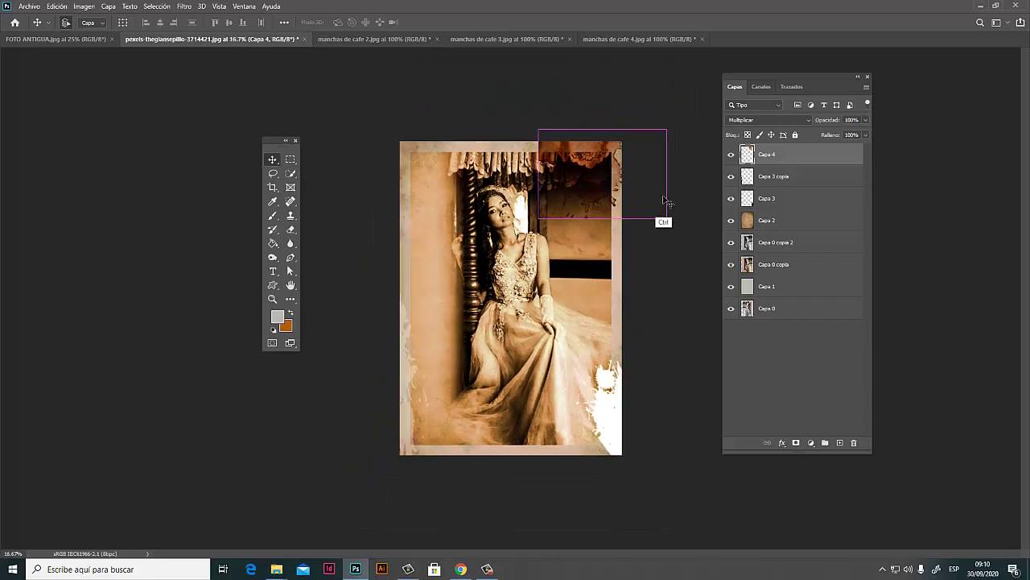
{"action": "mouse_move", "coordinate": [683, 123]}
{"action": "left_mouse_down"}
{"action": "mouse_move", "coordinate": [622, 173]}
{"action": "mouse_move", "coordinate": [628, 147]}
{"action": "left_mouse_up"}
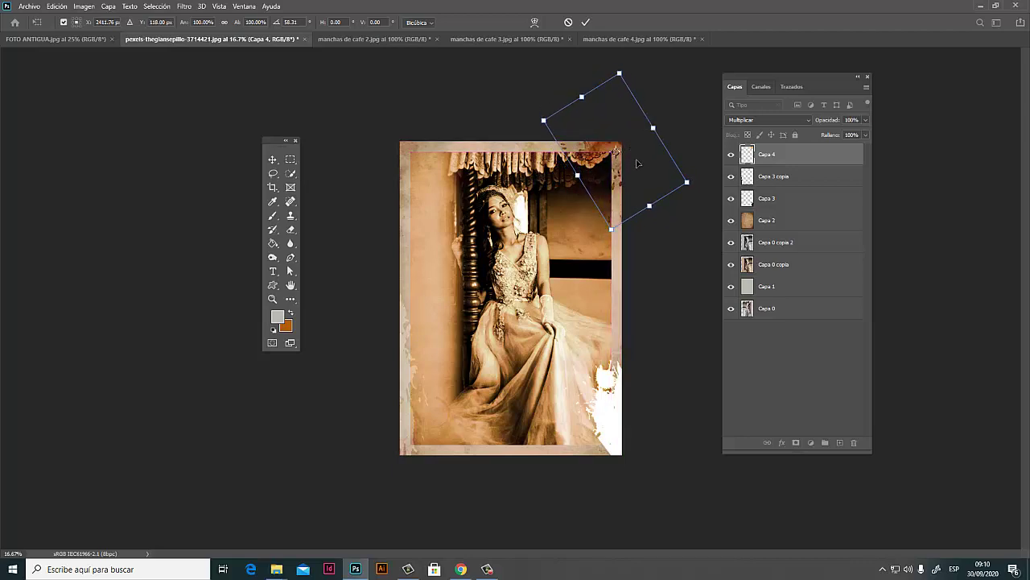
{"action": "key", "text": "Return"}
- Zoom into the top-right corner and nudge the rotated stain snugly into it
{"action": "left_click", "coordinate": [606, 176], "text": "ctrl"}
{"action": "left_click", "coordinate": [625, 173], "text": "ctrl"}
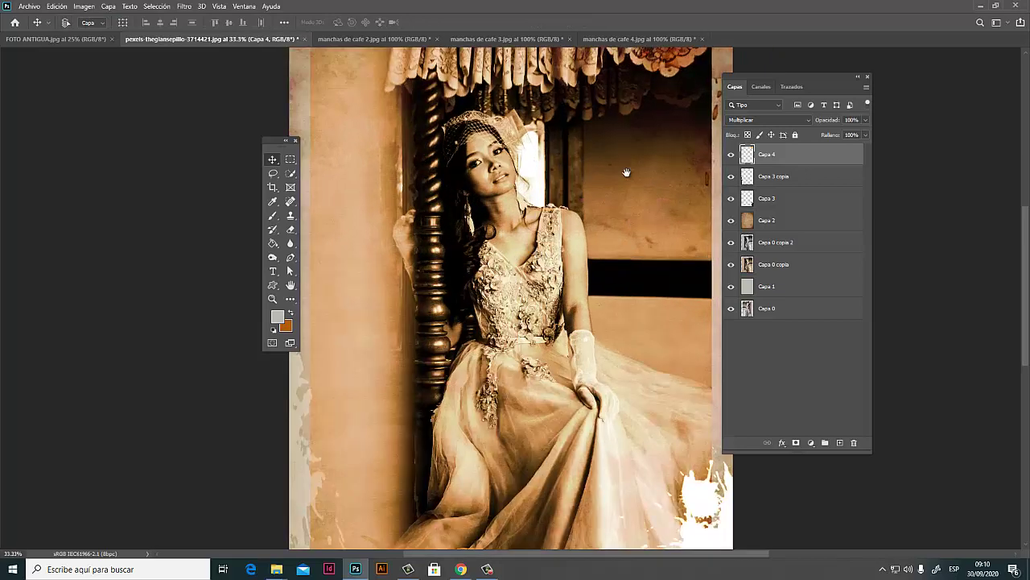
{"action": "mouse_move", "coordinate": [655, 188]}
{"action": "left_mouse_down"}
{"action": "mouse_move", "coordinate": [665, 164]}
{"action": "mouse_move", "coordinate": [662, 190]}
{"action": "left_mouse_up"}
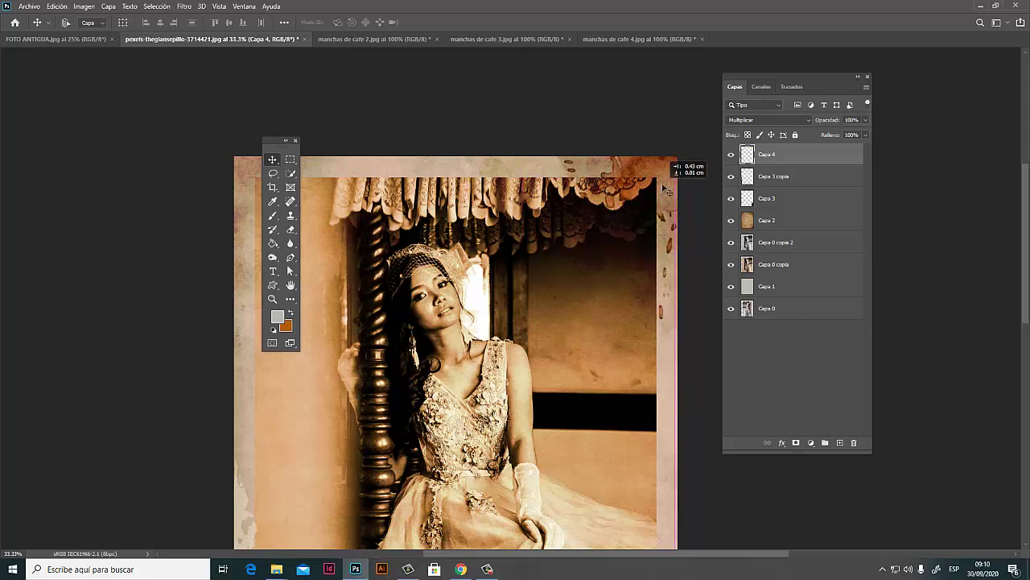
{"action": "left_click_drag", "start_coordinate": [667, 191], "coordinate": [668, 191]}
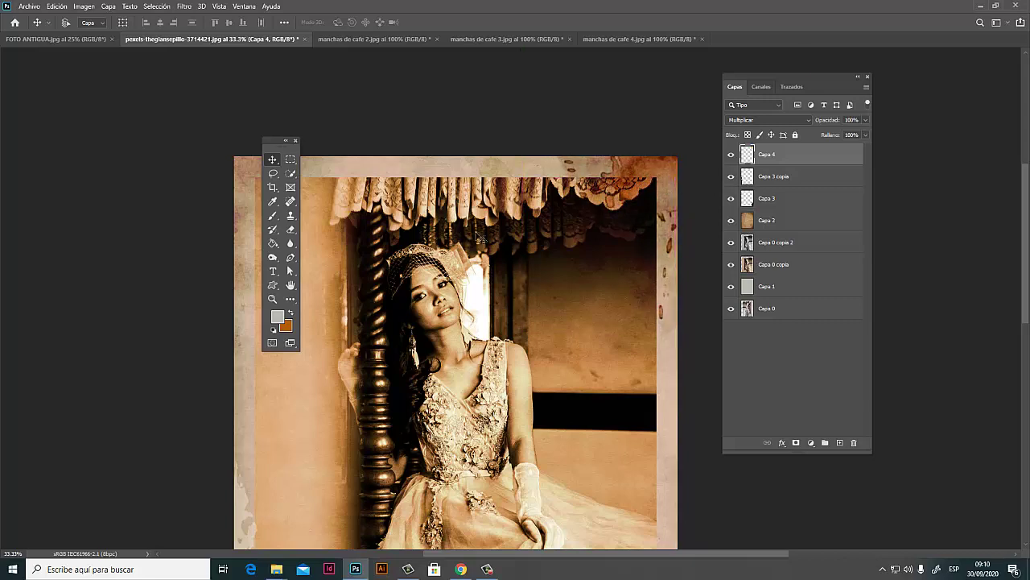
- Set the Eraser to a soft round 356 px brush at 0% hardness, then zoom out
{"action": "left_click", "coordinate": [291, 229]}
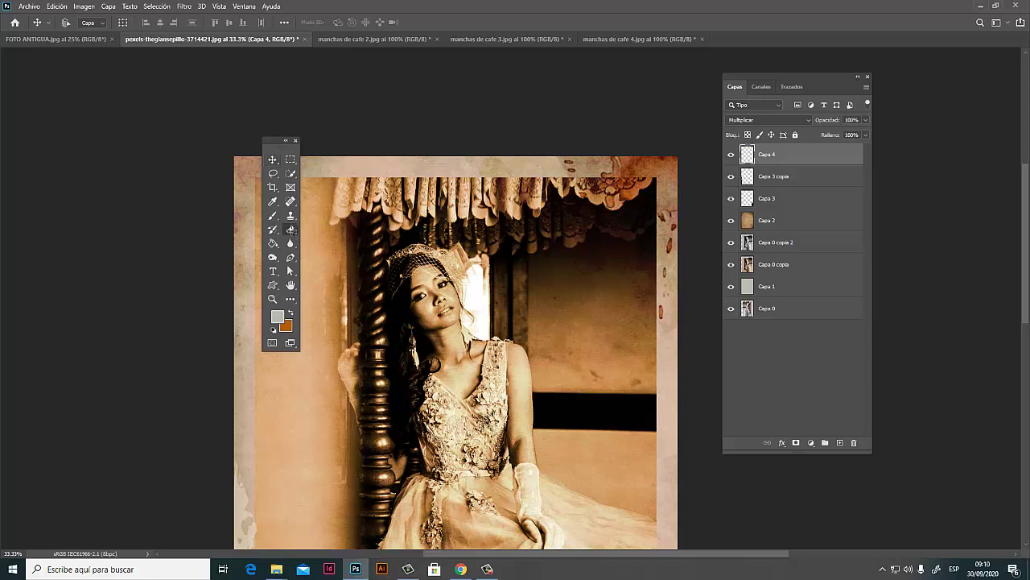
{"action": "right_click", "coordinate": [534, 227]}
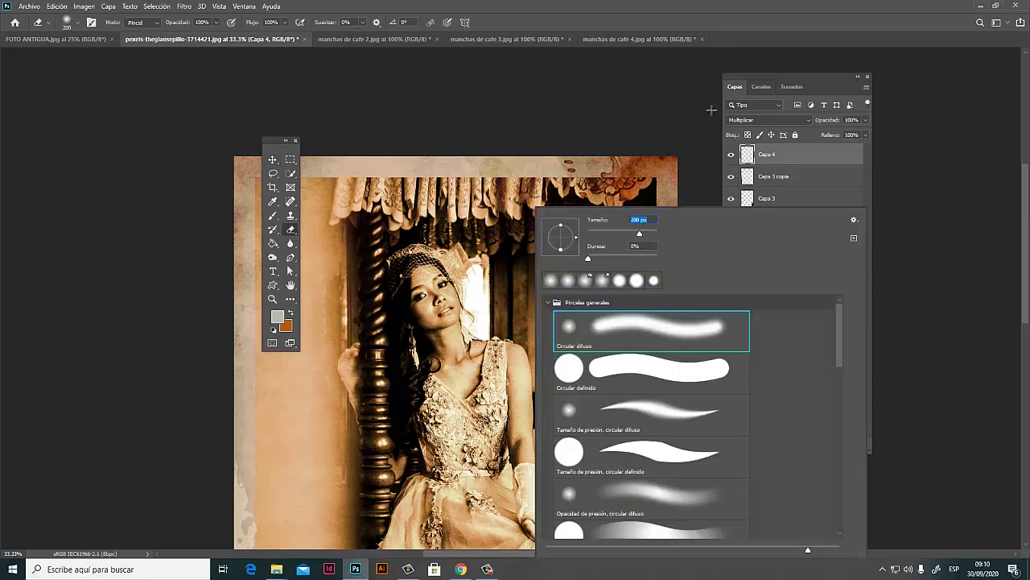
{"action": "key", "text": "Return"}
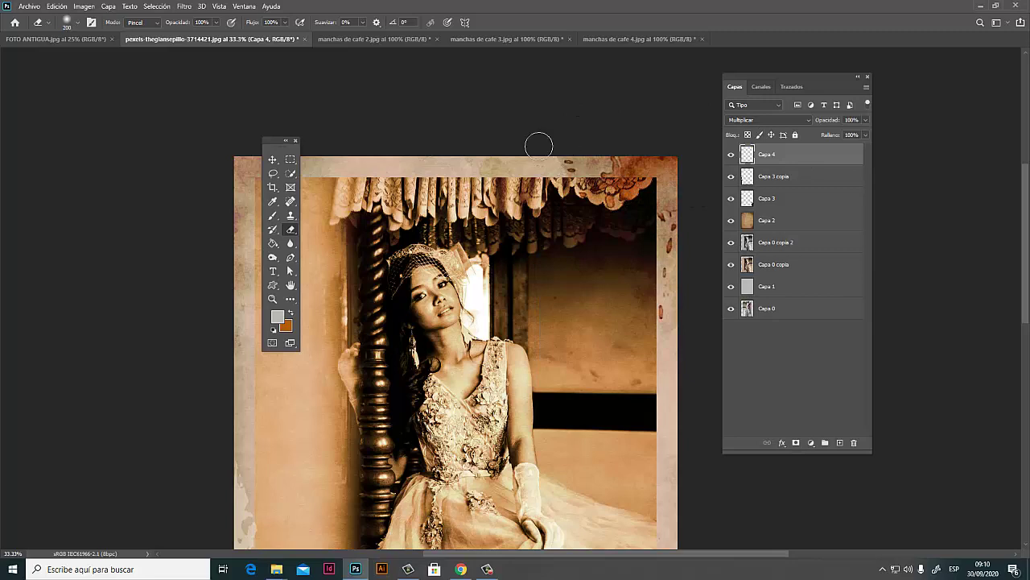
{"action": "right_click", "coordinate": [484, 222]}
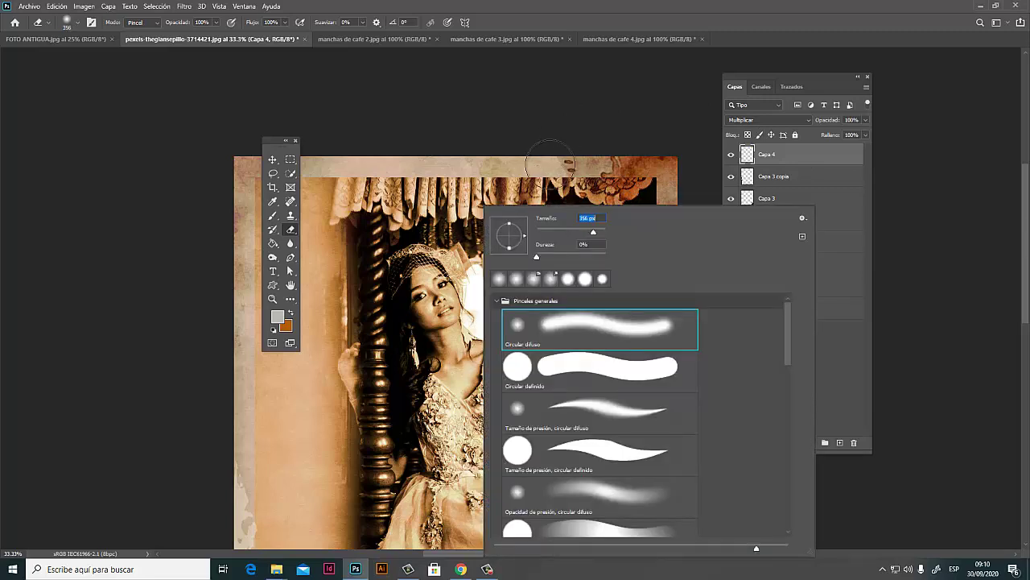
{"action": "key", "text": "Return"}
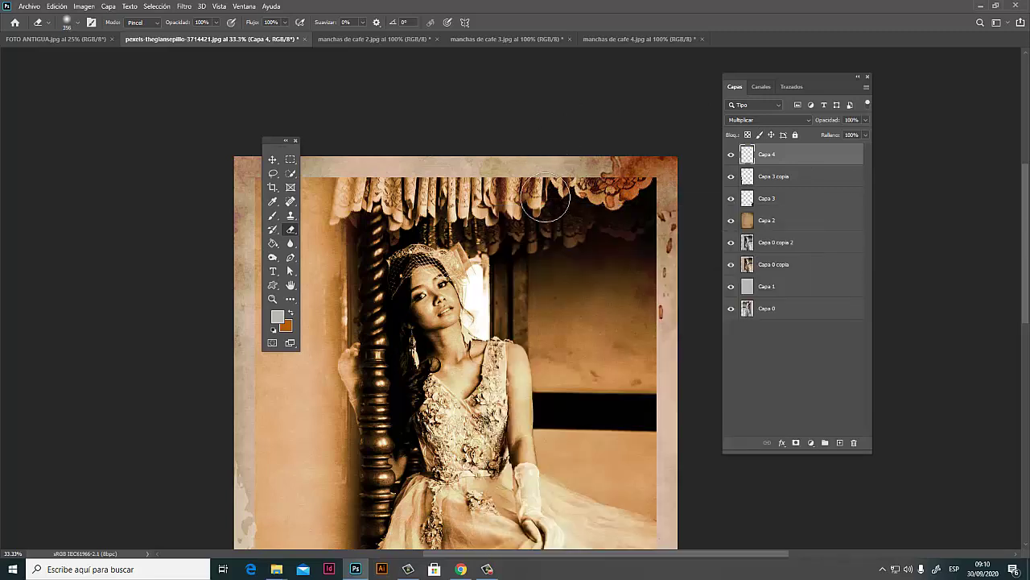
{"action": "key", "text": "ctrl+minus"}
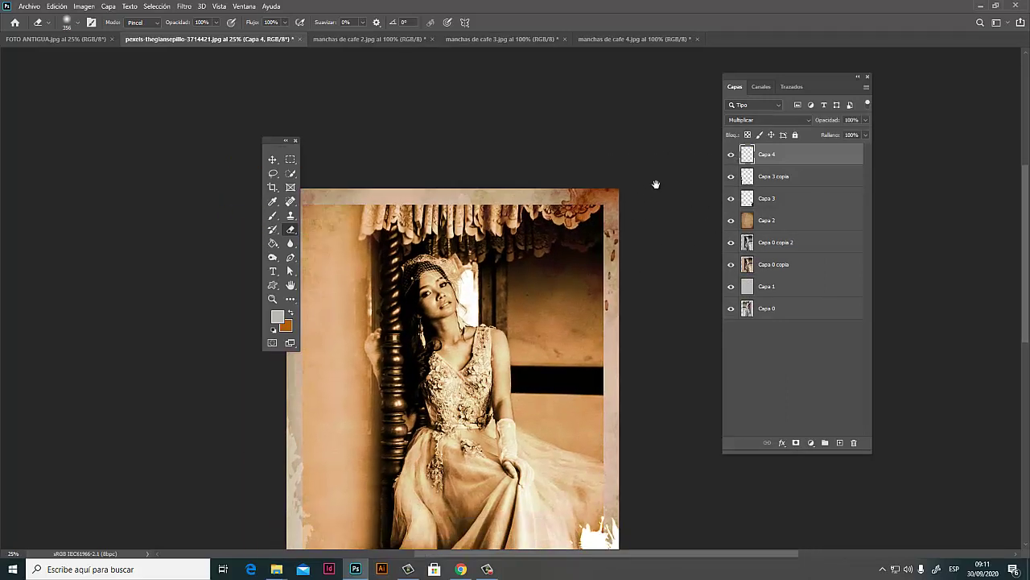
- Close manchas de cafe 2.jpg and drag the manchas de cafe 3 image into the photo, converting its profile
{"action": "left_click", "coordinate": [412, 40]}
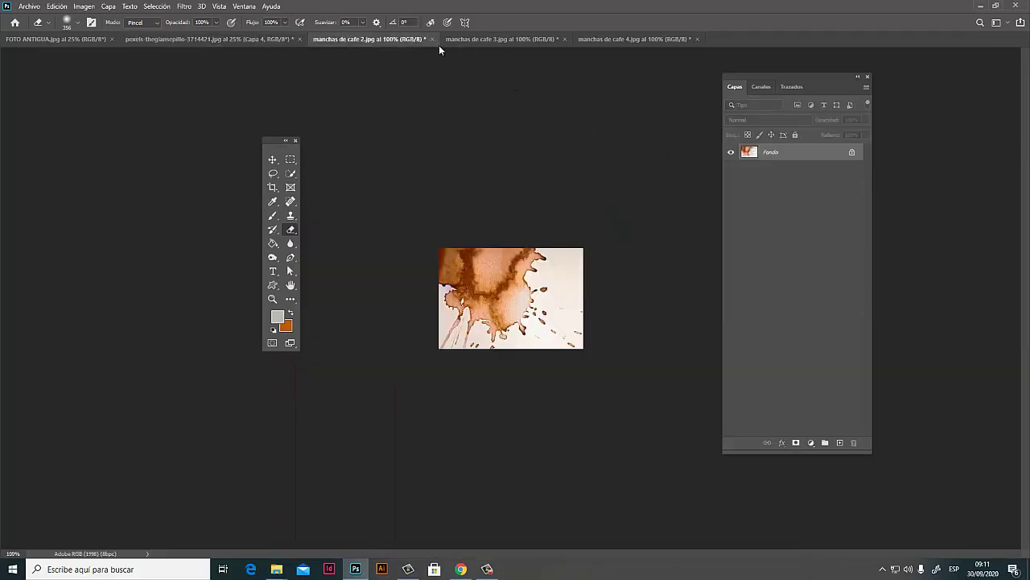
{"action": "left_click", "coordinate": [433, 39]}
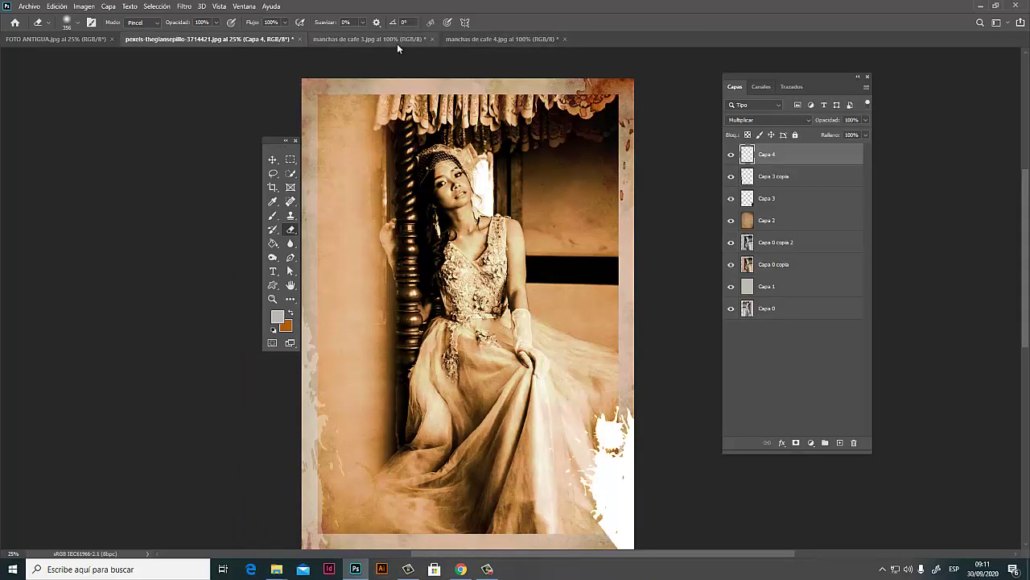
{"action": "left_click", "coordinate": [397, 40]}
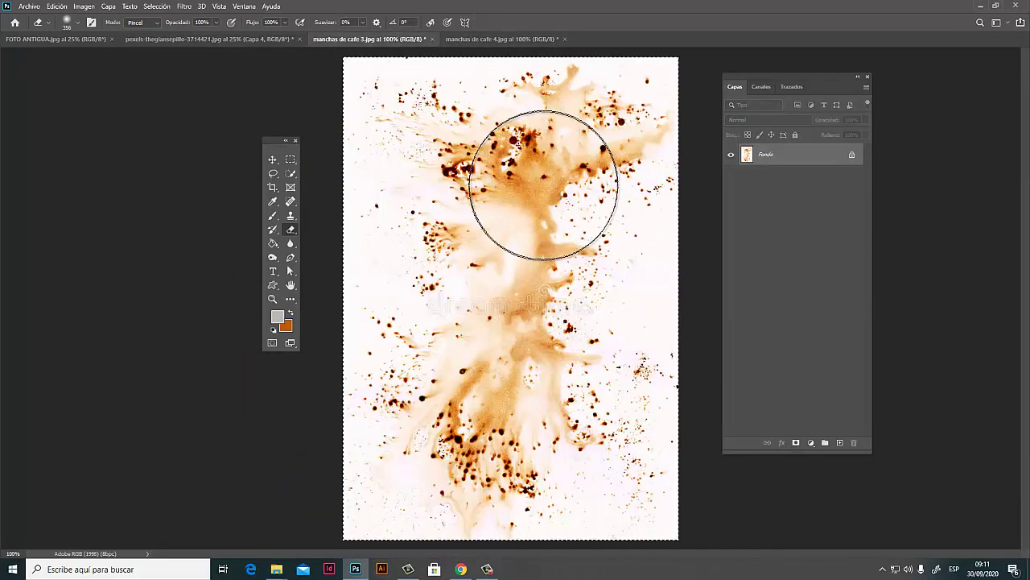
{"action": "left_click", "coordinate": [273, 161]}
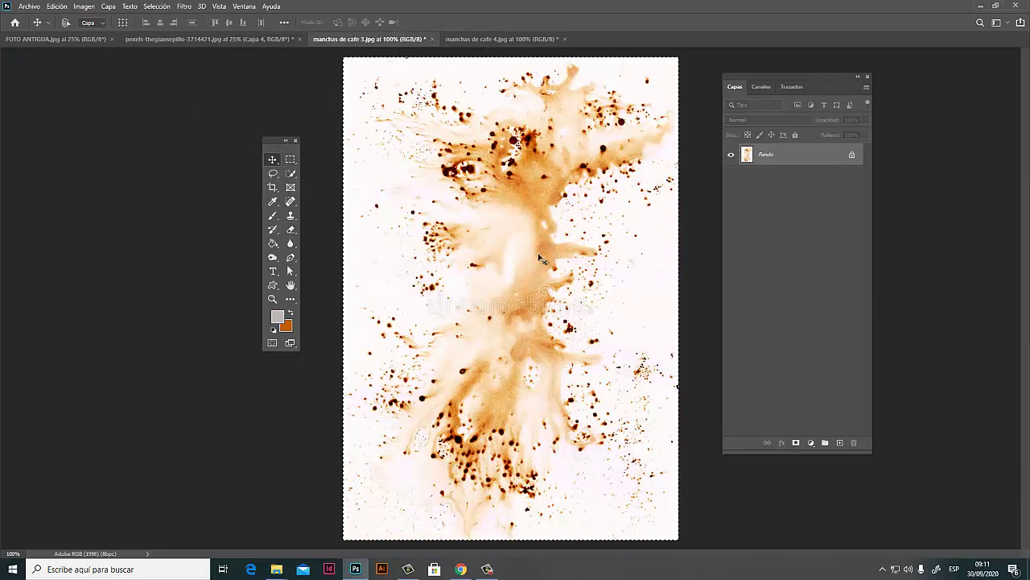
{"action": "mouse_move", "coordinate": [515, 260]}
{"action": "left_mouse_down"}
{"action": "mouse_move", "coordinate": [234, 30]}
{"action": "mouse_move", "coordinate": [232, 40]}
{"action": "mouse_move", "coordinate": [500, 173]}
{"action": "left_mouse_up"}
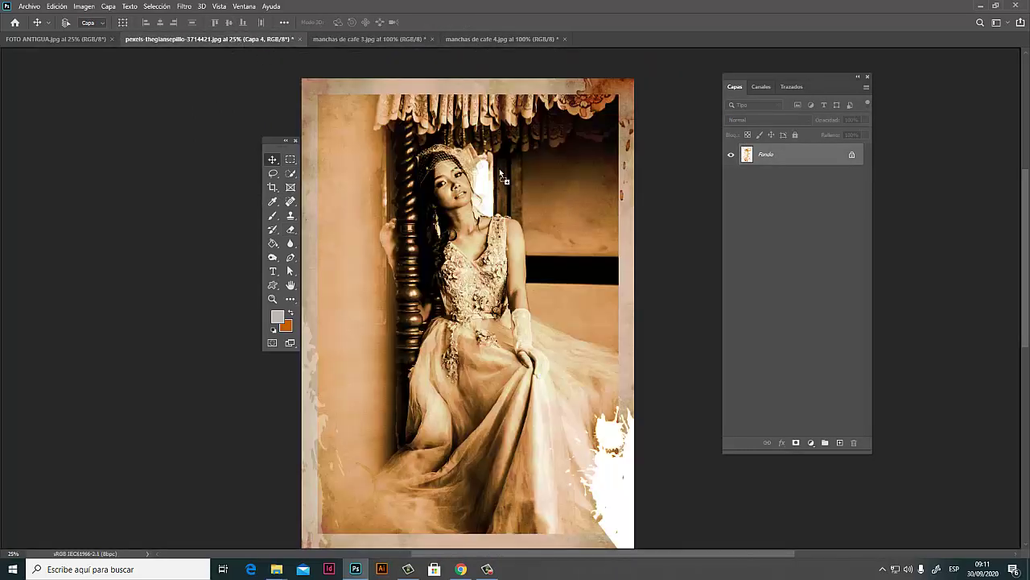
{"action": "left_click_drag", "start_coordinate": [550, 269], "coordinate": [553, 267]}
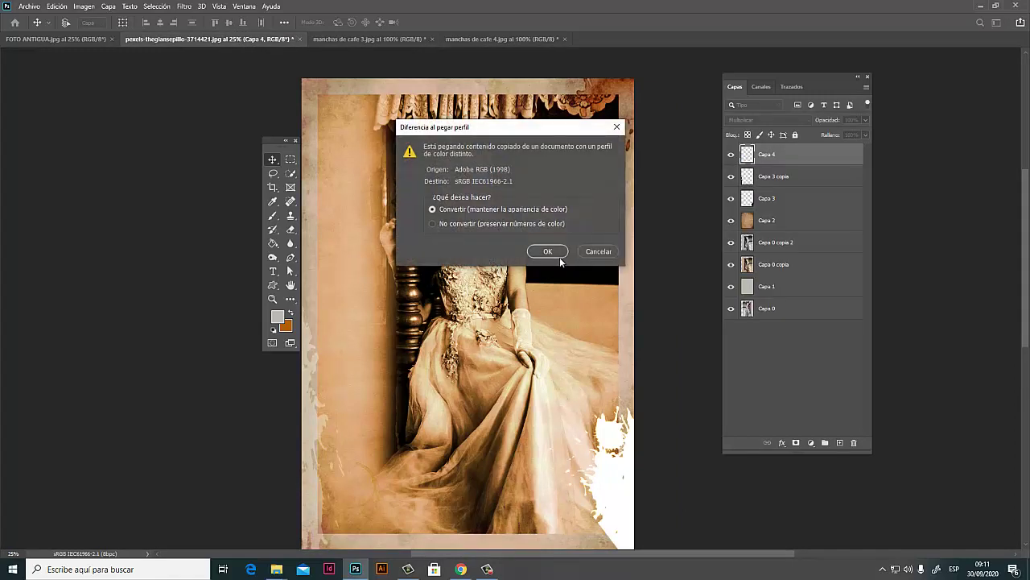
{"action": "left_click", "coordinate": [554, 254]}
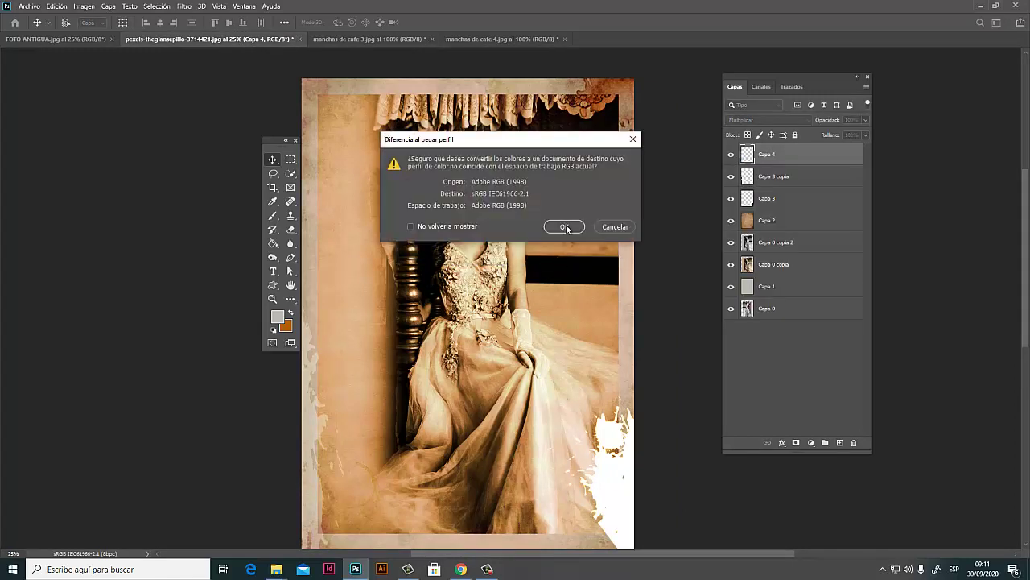
{"action": "left_click", "coordinate": [561, 225]}
- Move the new Capa 5 splatter to the top-left and scale it up to cover the photo
{"action": "left_click_drag", "start_coordinate": [561, 277], "coordinate": [355, 142]}
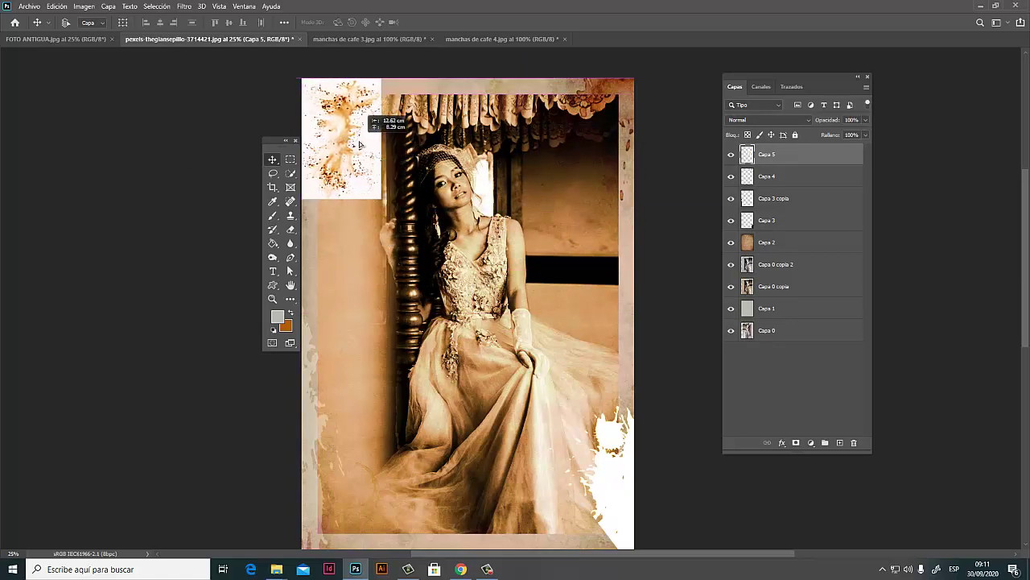
{"action": "key", "text": "ctrl+t"}
{"action": "left_click_drag", "start_coordinate": [384, 200], "coordinate": [650, 499]}
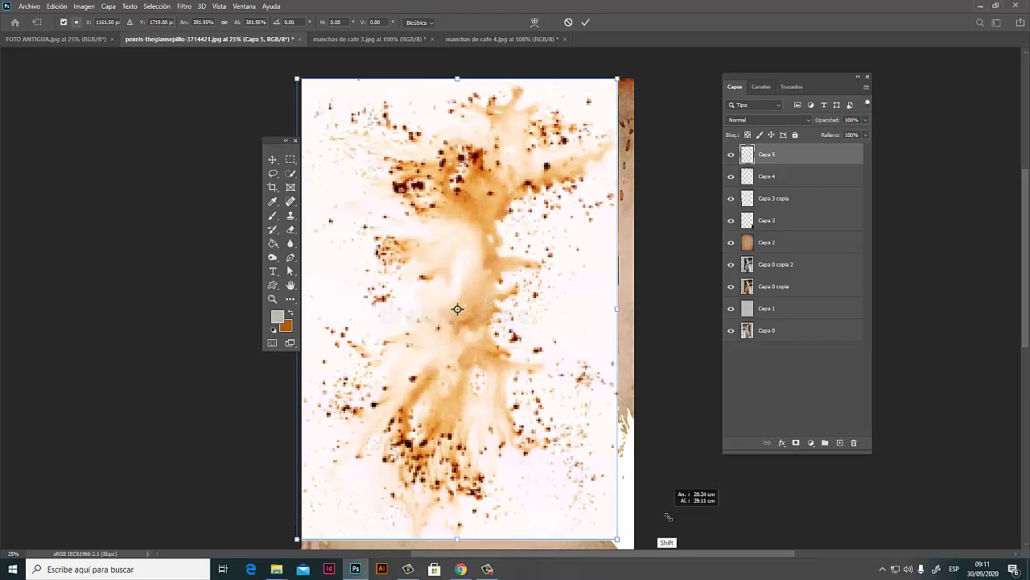
{"action": "left_click_drag", "start_coordinate": [650, 499], "coordinate": [676, 503]}
{"action": "key", "text": "Return"}
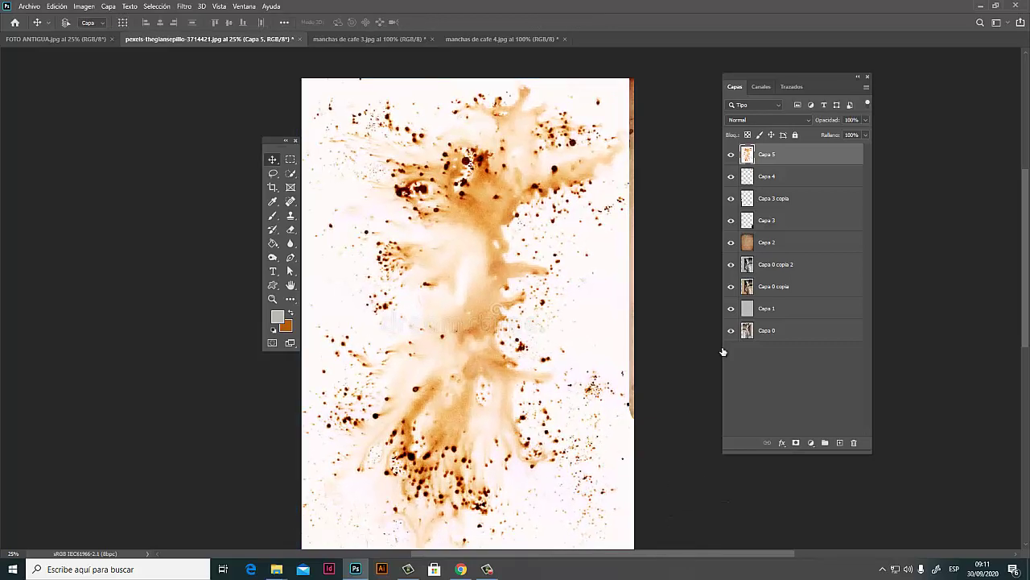
- Blend Capa 5 with Multiplicar and position the splatters over the portrait's right side
{"action": "left_click", "coordinate": [769, 120]}
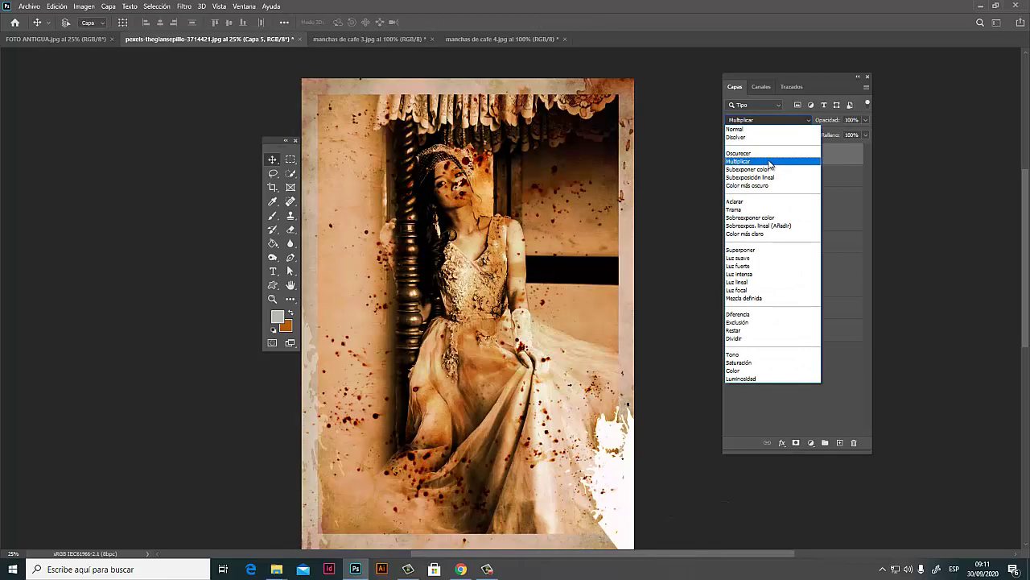
{"action": "left_click", "coordinate": [769, 161]}
{"action": "mouse_move", "coordinate": [560, 270]}
{"action": "left_mouse_down"}
{"action": "mouse_move", "coordinate": [480, 324]}
{"action": "mouse_move", "coordinate": [392, 341]}
{"action": "left_mouse_up"}
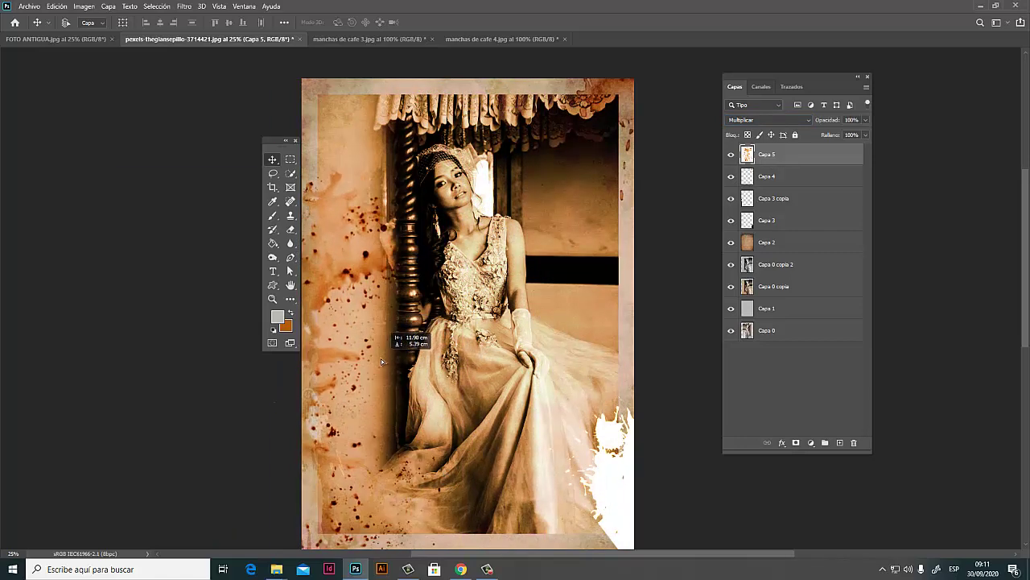
{"action": "left_click_drag", "start_coordinate": [392, 342], "coordinate": [429, 371]}
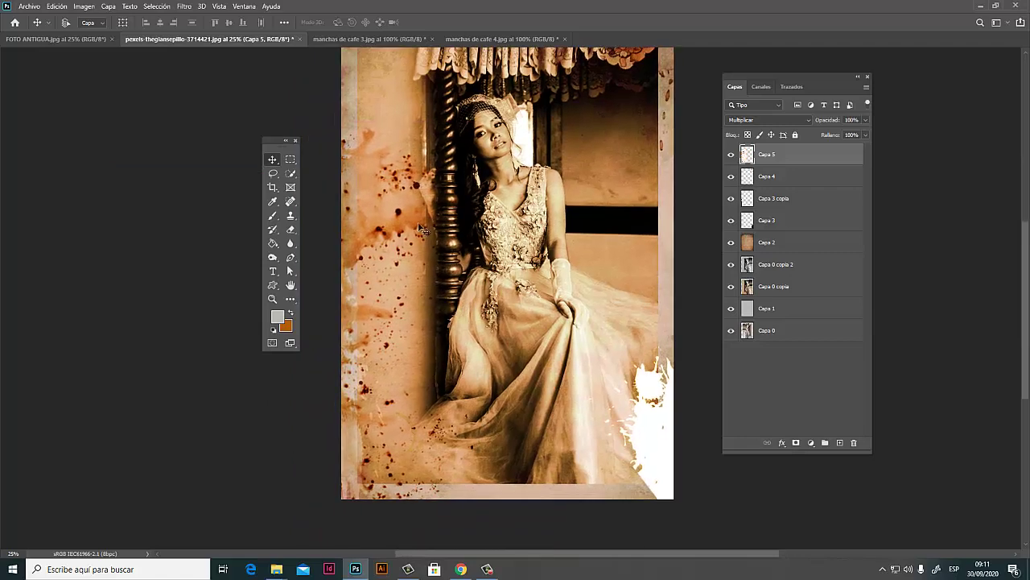
{"action": "mouse_move", "coordinate": [450, 283]}
{"action": "left_mouse_down"}
{"action": "mouse_move", "coordinate": [397, 268]}
{"action": "mouse_move", "coordinate": [693, 301]}
{"action": "mouse_move", "coordinate": [721, 253]}
{"action": "left_mouse_up"}
{"action": "key", "text": "ctrl+z"}
{"action": "mouse_move", "coordinate": [387, 219]}
{"action": "left_mouse_down"}
{"action": "mouse_move", "coordinate": [681, 338]}
{"action": "mouse_move", "coordinate": [692, 355]}
{"action": "mouse_move", "coordinate": [713, 298]}
{"action": "left_mouse_up"}
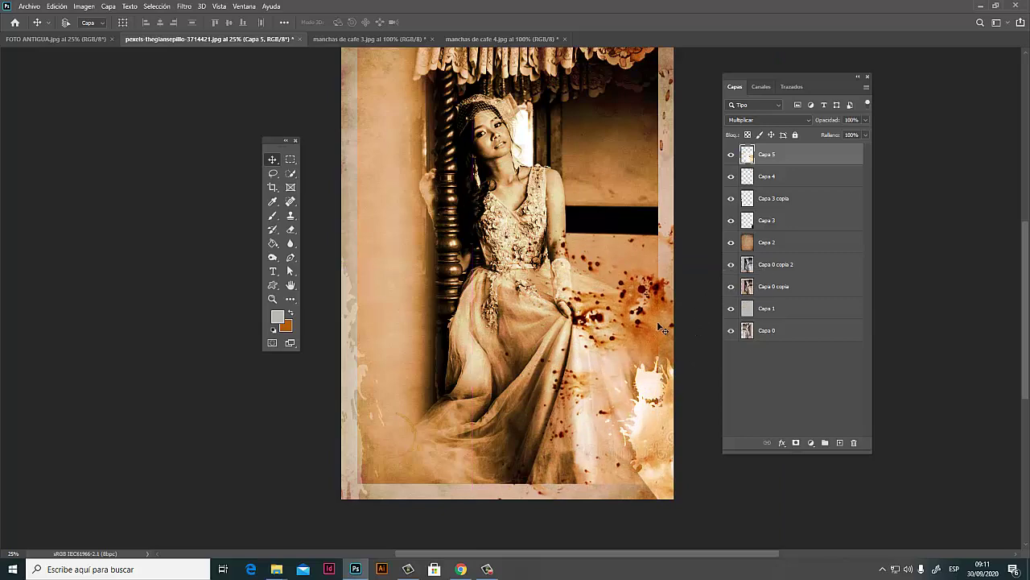
{"action": "mouse_move", "coordinate": [665, 328]}
{"action": "left_mouse_down"}
{"action": "mouse_move", "coordinate": [686, 345]}
{"action": "mouse_move", "coordinate": [673, 324]}
{"action": "mouse_move", "coordinate": [665, 330]}
{"action": "left_mouse_up"}
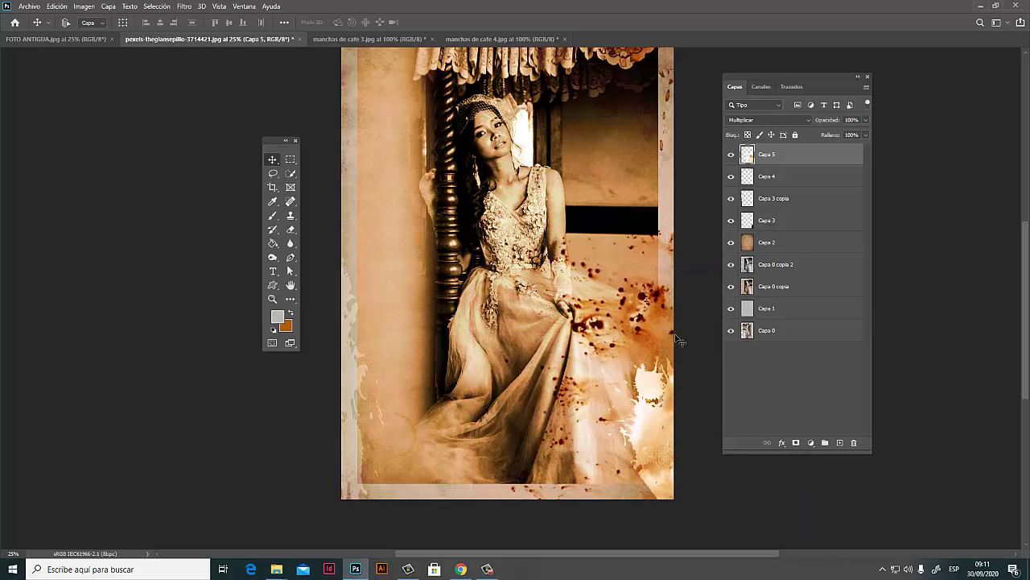
- Set the splatter layer's opacity to 79% and shift it slightly lower on the gown
{"action": "left_click", "coordinate": [863, 122]}
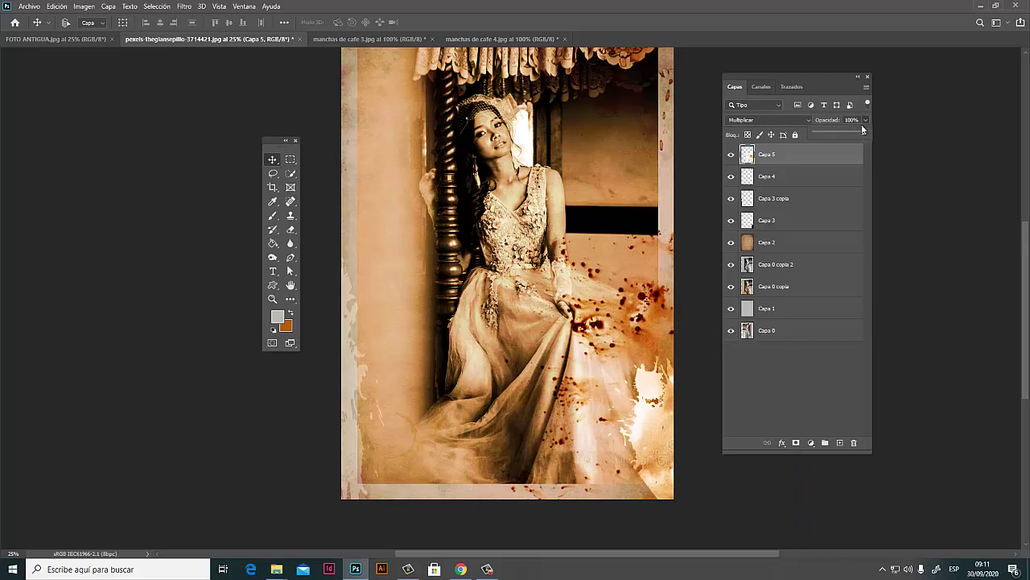
{"action": "left_click", "coordinate": [844, 139]}
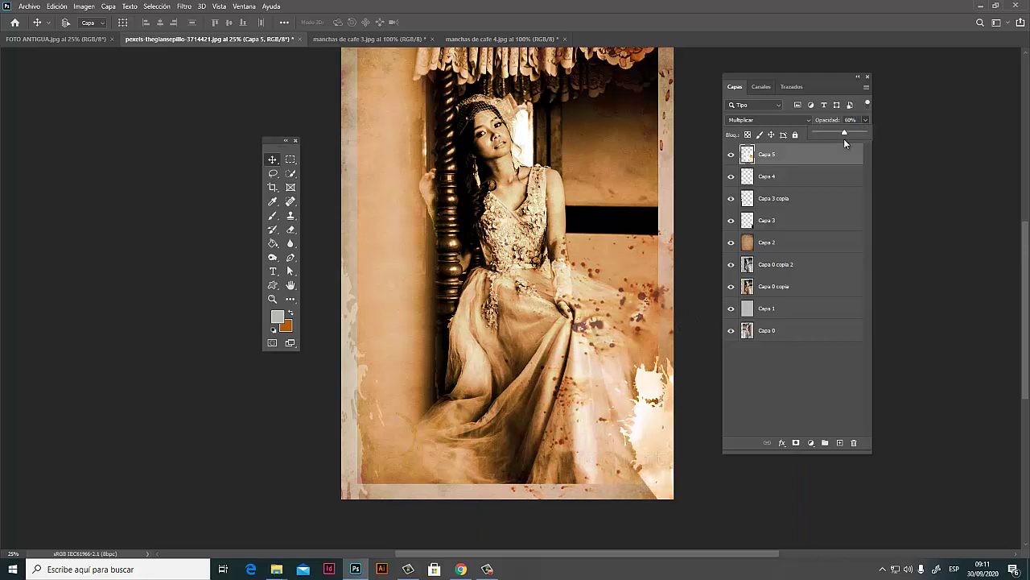
{"action": "left_click_drag", "start_coordinate": [844, 141], "coordinate": [855, 134]}
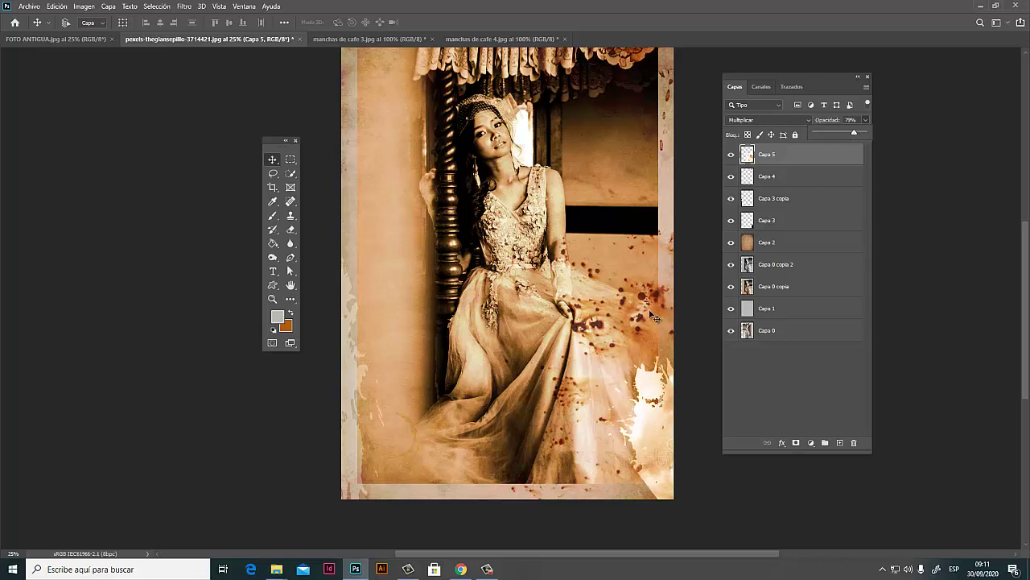
{"action": "mouse_move", "coordinate": [654, 317]}
{"action": "left_mouse_down"}
{"action": "mouse_move", "coordinate": [653, 332]}
{"action": "mouse_move", "coordinate": [682, 326]}
{"action": "mouse_move", "coordinate": [661, 326]}
{"action": "left_mouse_up"}
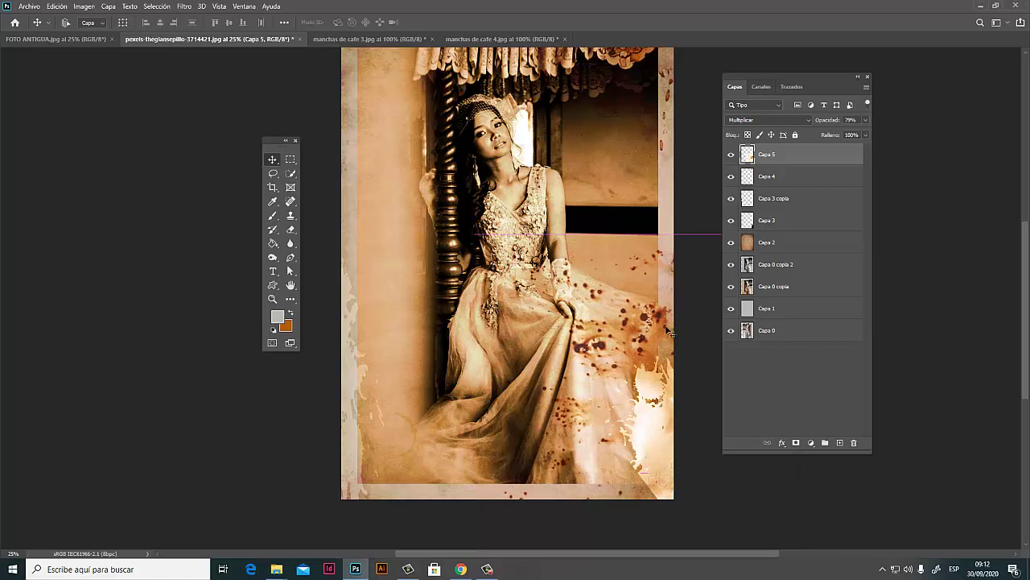
- Close manchas de cafe 3.jpg, duplicate Capa 5, and shrink the copy to about 53% along the left edge
{"action": "left_click", "coordinate": [390, 39]}
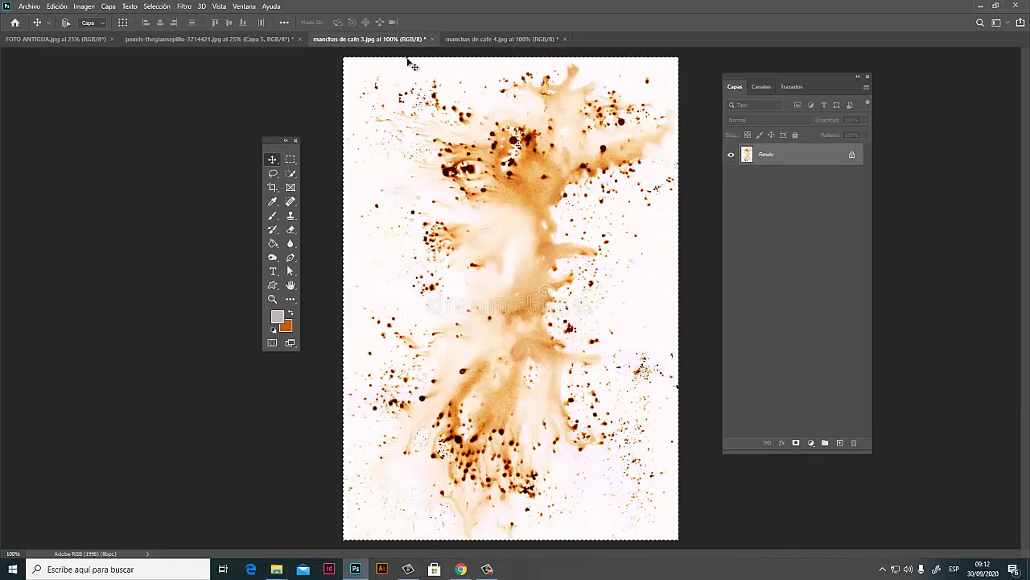
{"action": "left_click", "coordinate": [431, 38]}
{"action": "key", "text": "ctrl"}
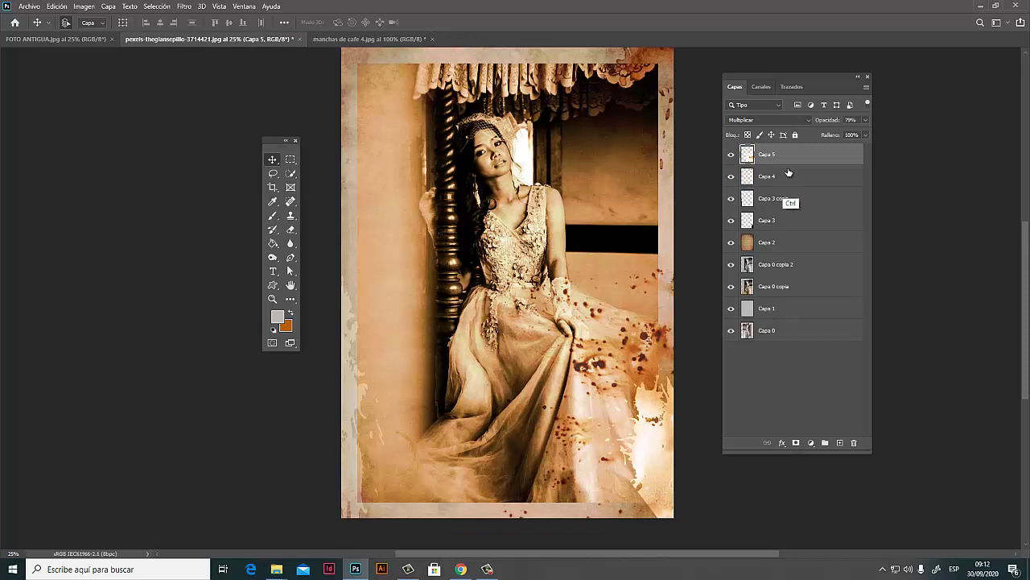
{"action": "key", "text": "ctrl+j"}
{"action": "key", "text": "ctrl+t"}
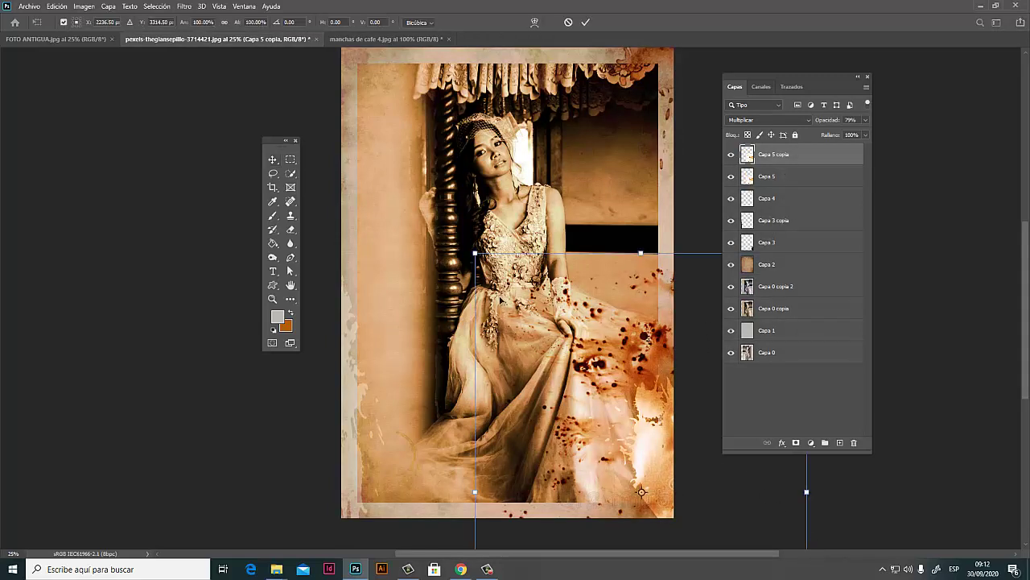
{"action": "left_click_drag", "start_coordinate": [475, 253], "coordinate": [632, 478]}
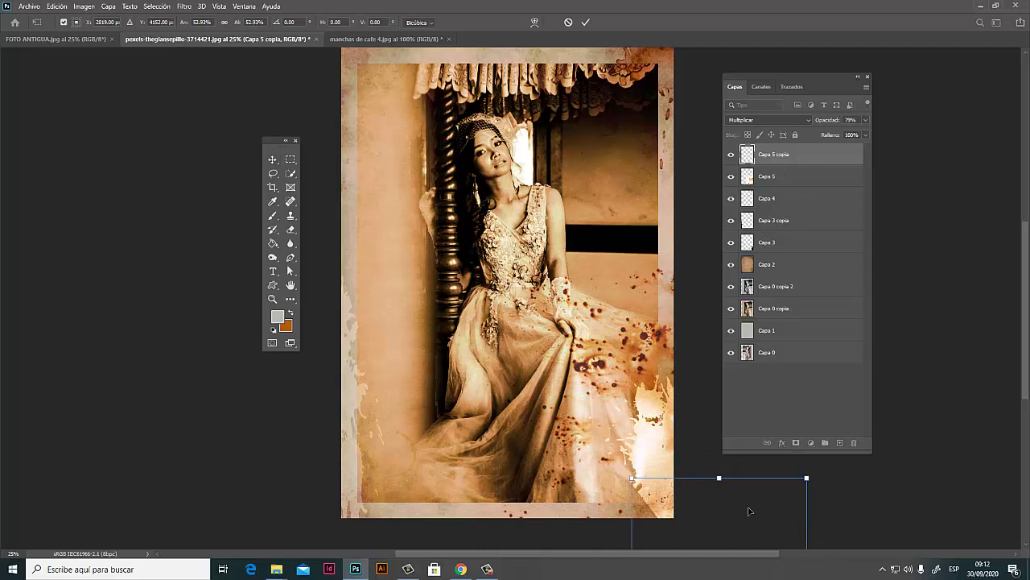
{"action": "left_click_drag", "start_coordinate": [749, 511], "coordinate": [397, 162]}
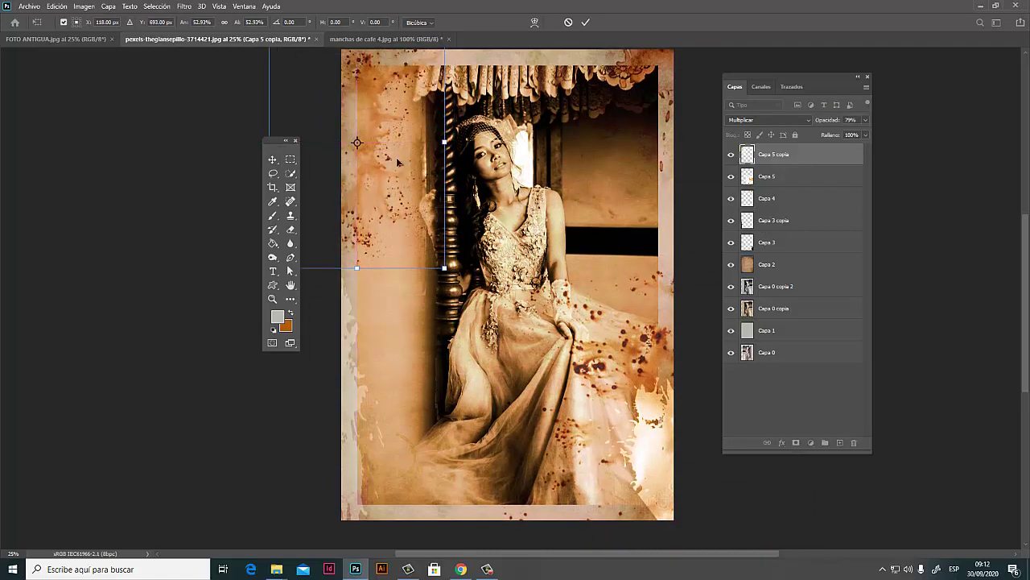
{"action": "left_click_drag", "start_coordinate": [397, 162], "coordinate": [342, 163]}
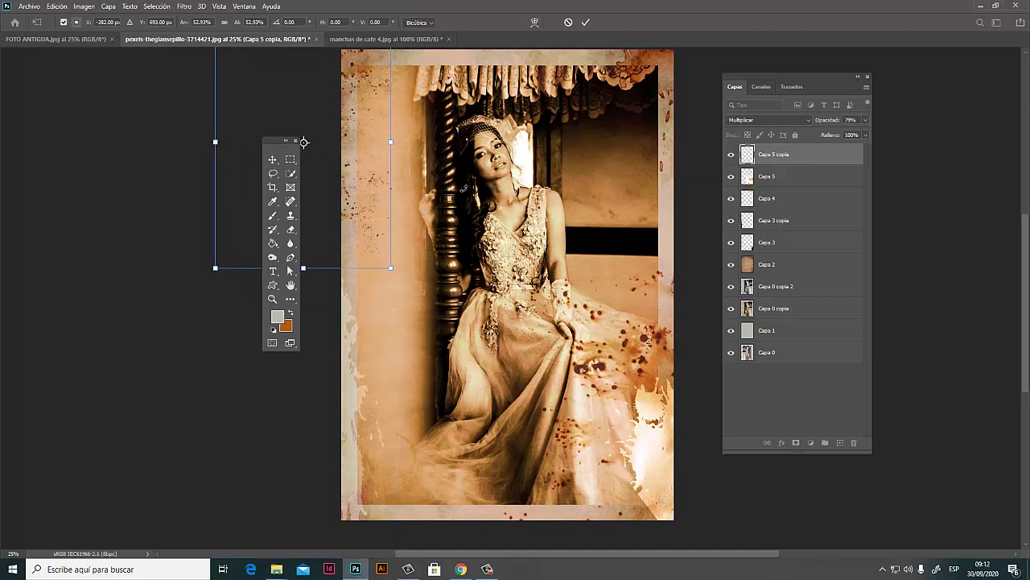
{"action": "key", "text": "Return"}
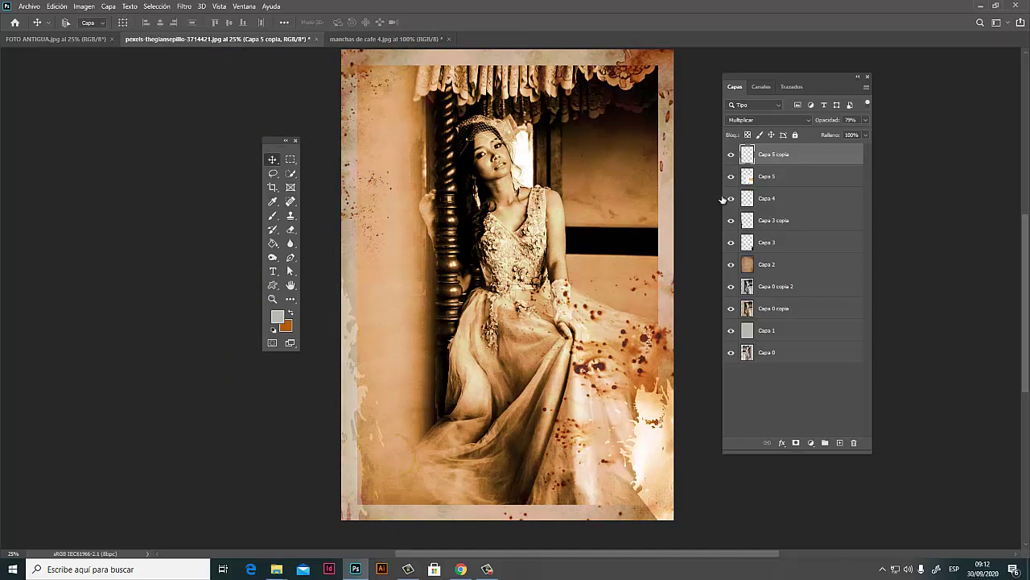
- Shrink the original Capa 5 splatters to about 67%
{"action": "left_click", "coordinate": [778, 181]}
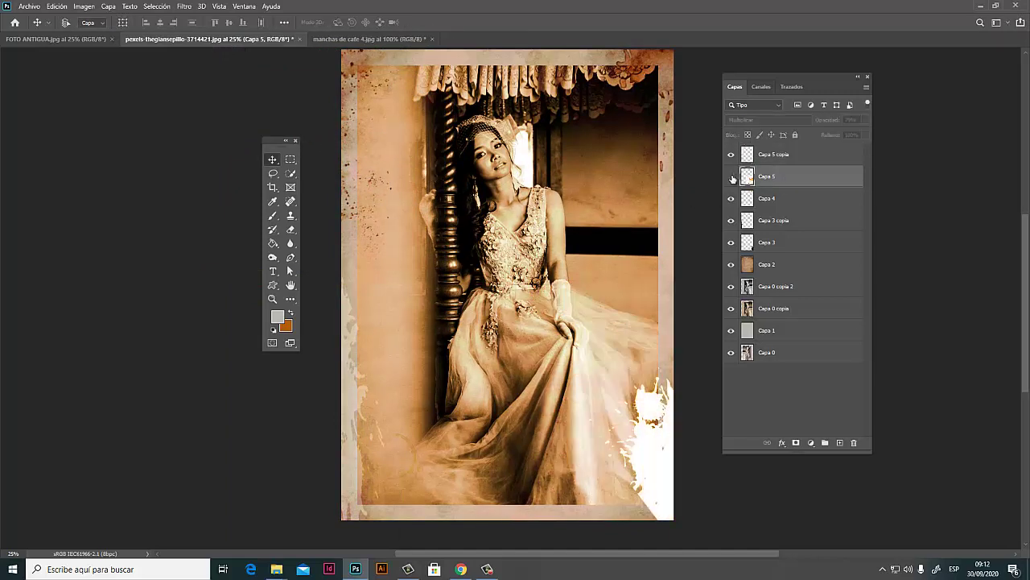
{"action": "key", "text": "ctrl+t"}
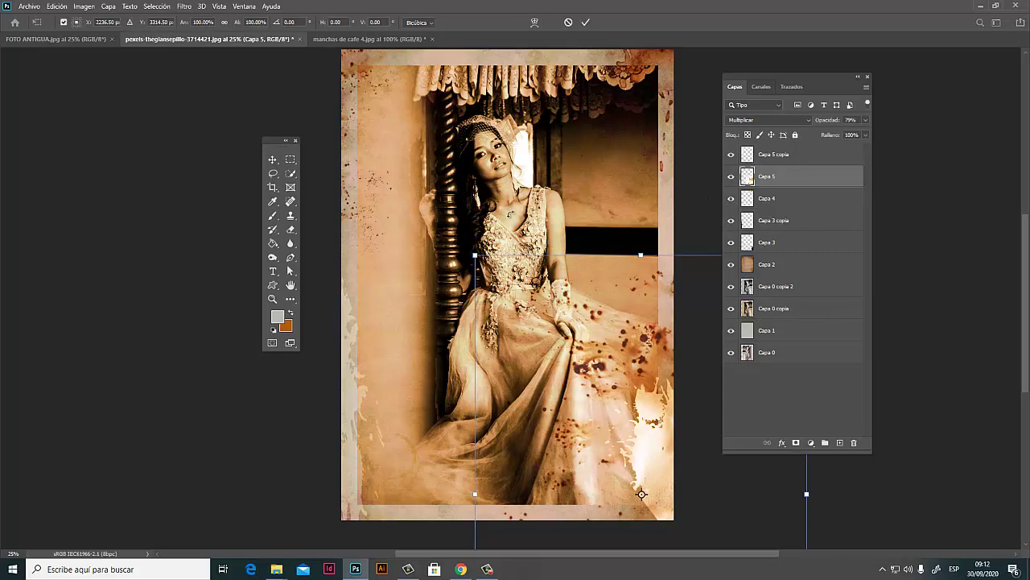
{"action": "mouse_move", "coordinate": [475, 255]}
{"action": "left_mouse_down"}
{"action": "mouse_move", "coordinate": [616, 455]}
{"action": "mouse_move", "coordinate": [649, 390]}
{"action": "left_mouse_up"}
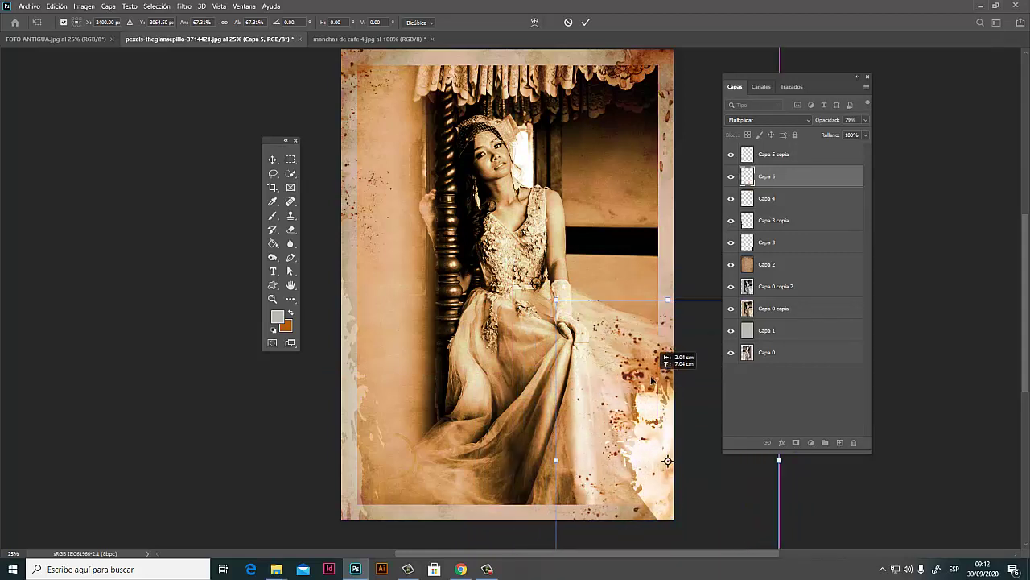
{"action": "key", "text": "Return"}
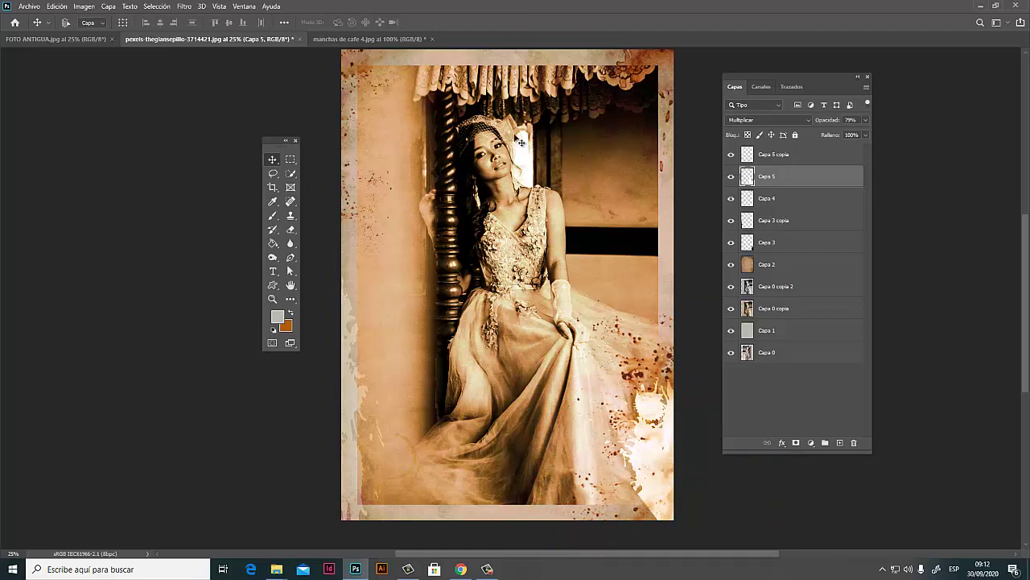
- Flip the Capa 5 copia splatters upside down and move them to the lower left
{"action": "left_click", "coordinate": [799, 154]}
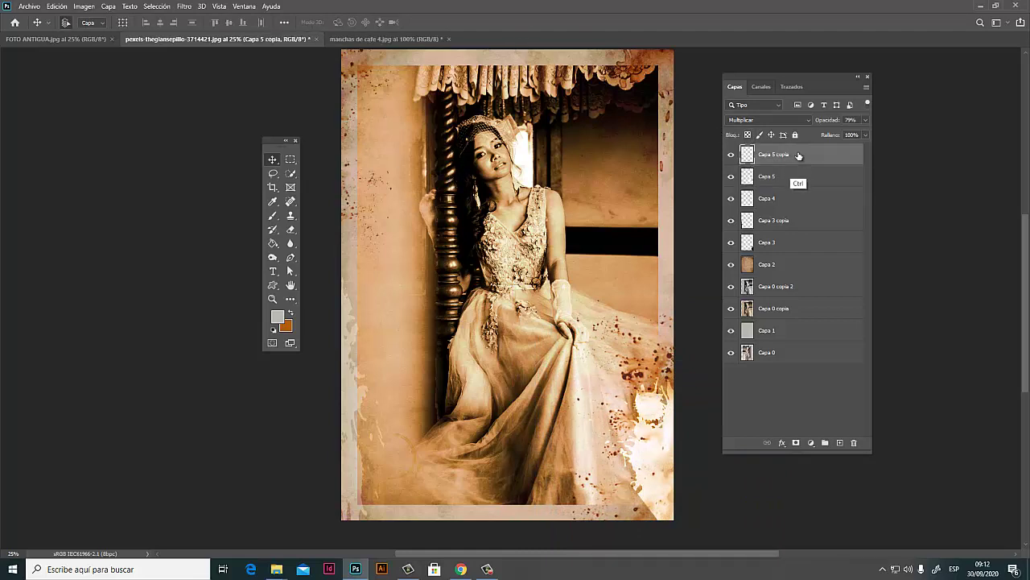
{"action": "key", "text": "ctrl+t"}
{"action": "left_click_drag", "start_coordinate": [370, 139], "coordinate": [416, 409]}
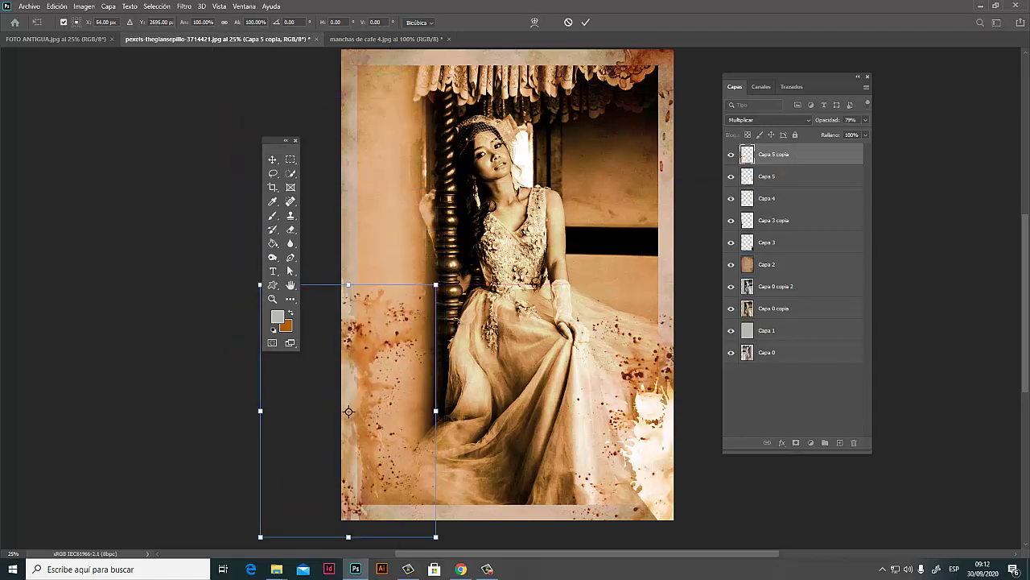
{"action": "left_click_drag", "start_coordinate": [438, 278], "coordinate": [299, 486]}
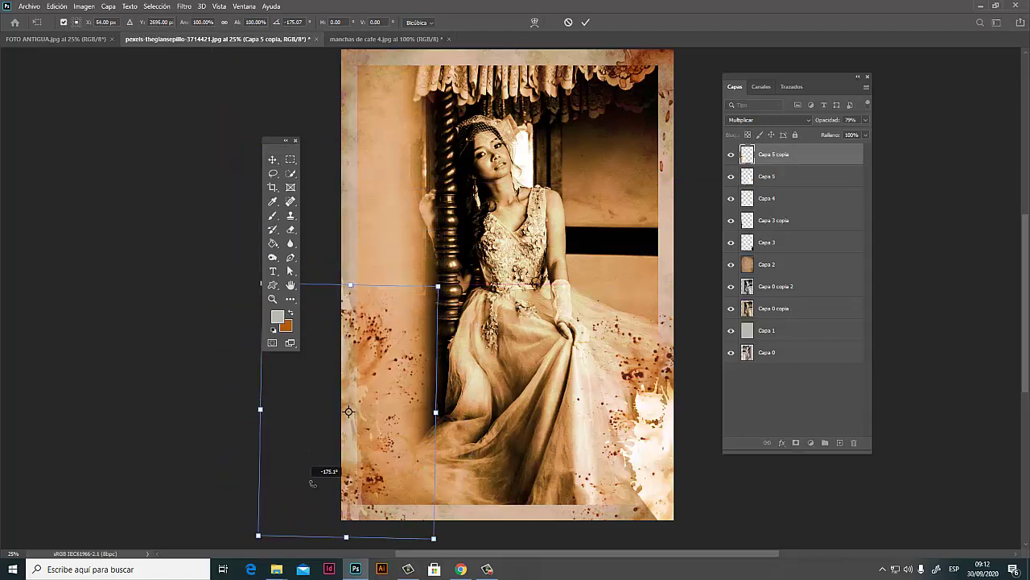
{"action": "left_click_drag", "start_coordinate": [360, 459], "coordinate": [347, 516]}
{"action": "left_click_drag", "start_coordinate": [351, 443], "coordinate": [359, 448]}
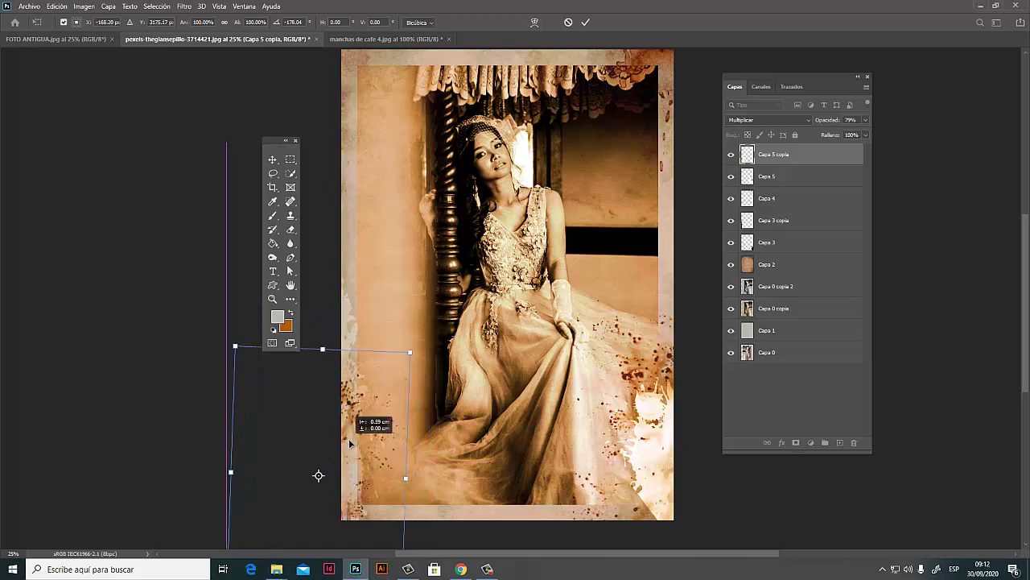
{"action": "key", "text": "Return"}
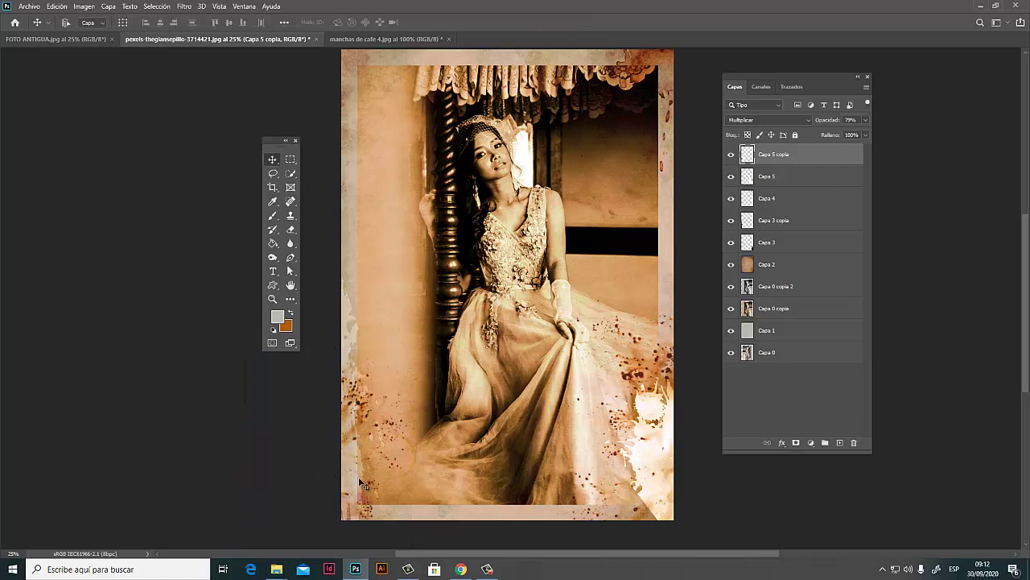
{"action": "mouse_move", "coordinate": [366, 436]}
{"action": "left_mouse_down"}
{"action": "mouse_move", "coordinate": [360, 460]}
{"action": "mouse_move", "coordinate": [374, 460]}
{"action": "mouse_move", "coordinate": [718, 240]}
{"action": "left_mouse_up"}
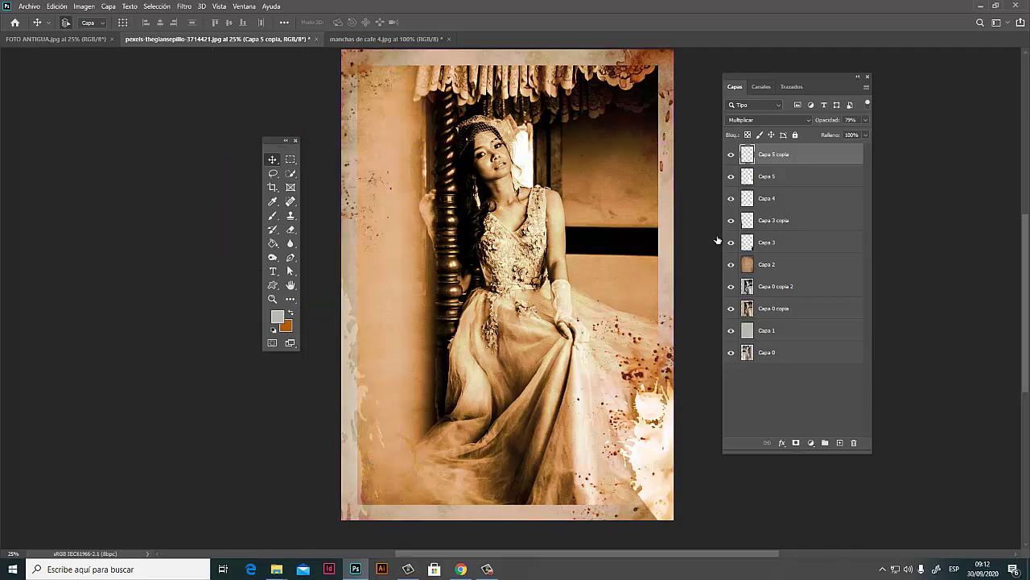
- Duplicate the copy as Capa 5 copia 2, rotate it about 19°, and inspect the lower-left corner
{"action": "key", "text": "ctrl+j"}
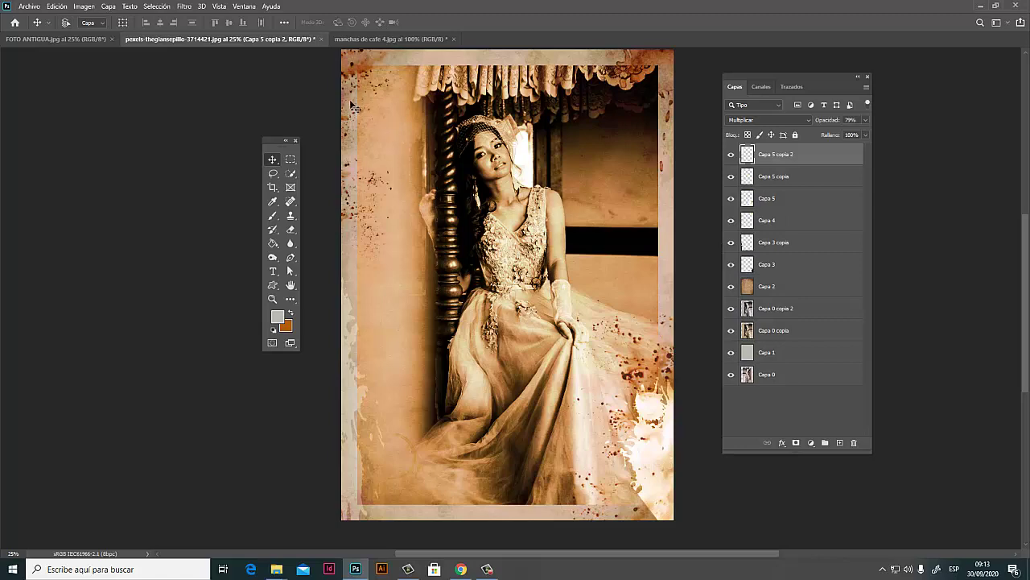
{"action": "left_click_drag", "start_coordinate": [351, 106], "coordinate": [426, 374]}
{"action": "key", "text": "ctrl+t"}
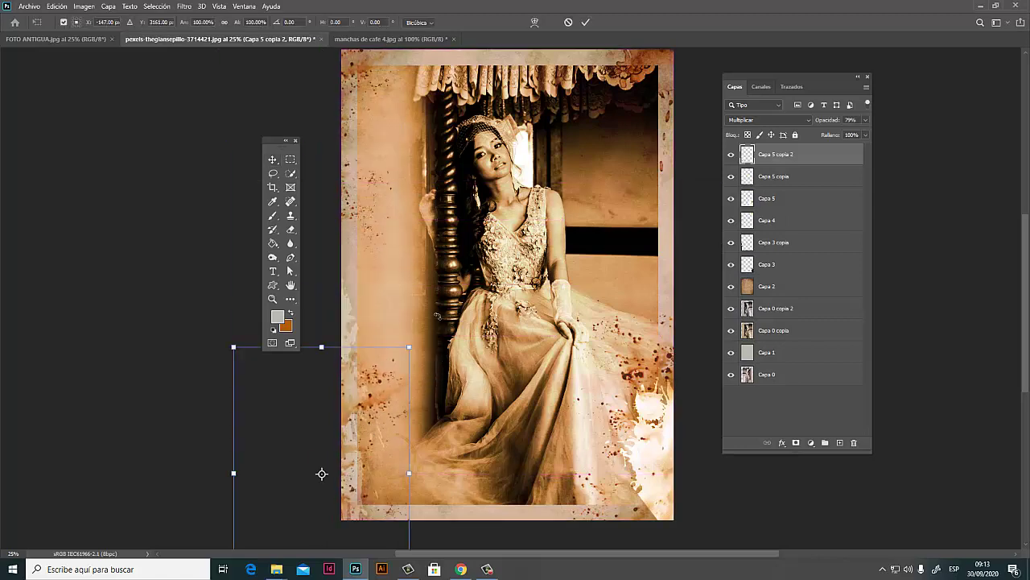
{"action": "mouse_move", "coordinate": [437, 315]}
{"action": "left_mouse_down"}
{"action": "mouse_move", "coordinate": [359, 476]}
{"action": "mouse_move", "coordinate": [365, 444]}
{"action": "left_mouse_up"}
{"action": "key", "text": "Return"}
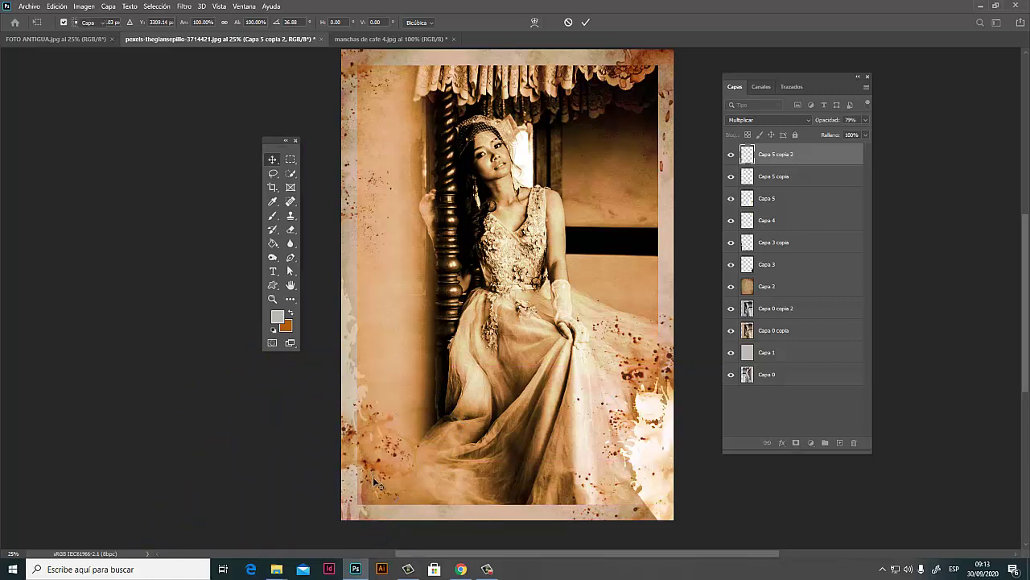
{"action": "left_click", "coordinate": [375, 457], "text": "ctrl"}
{"action": "left_click", "coordinate": [409, 444], "text": "ctrl"}
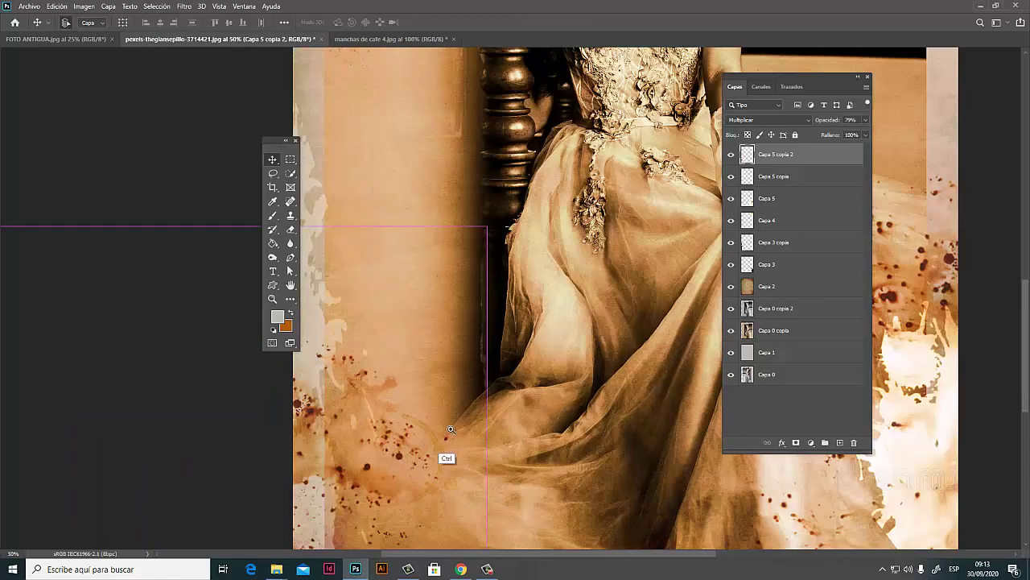
{"action": "left_click", "coordinate": [393, 457], "text": "ctrl+alt"}
{"action": "left_click", "coordinate": [393, 457], "text": "ctrl+alt"}
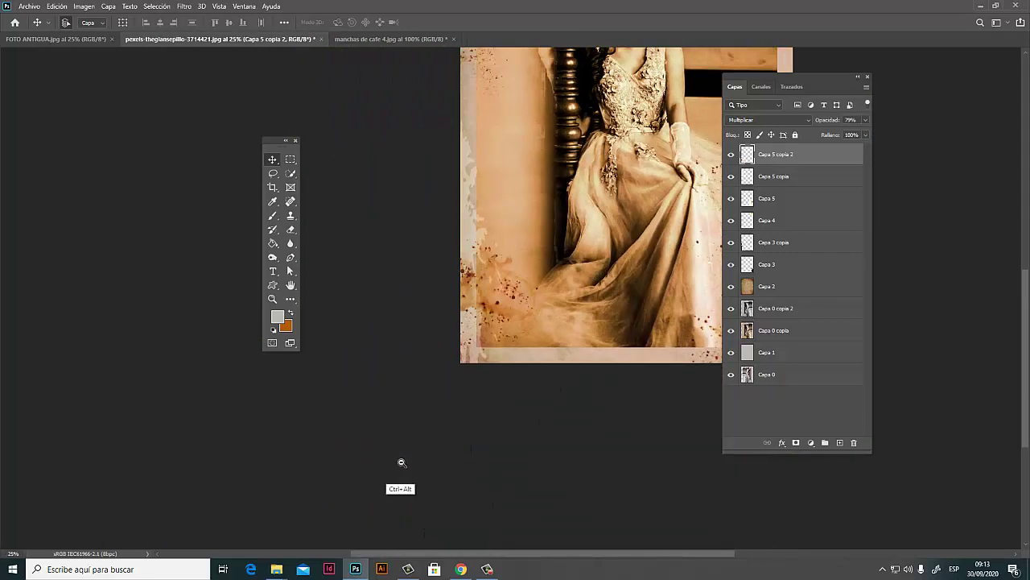
{"action": "scroll", "coordinate": [402, 459], "scroll_direction": "up", "scroll_amount": 3}
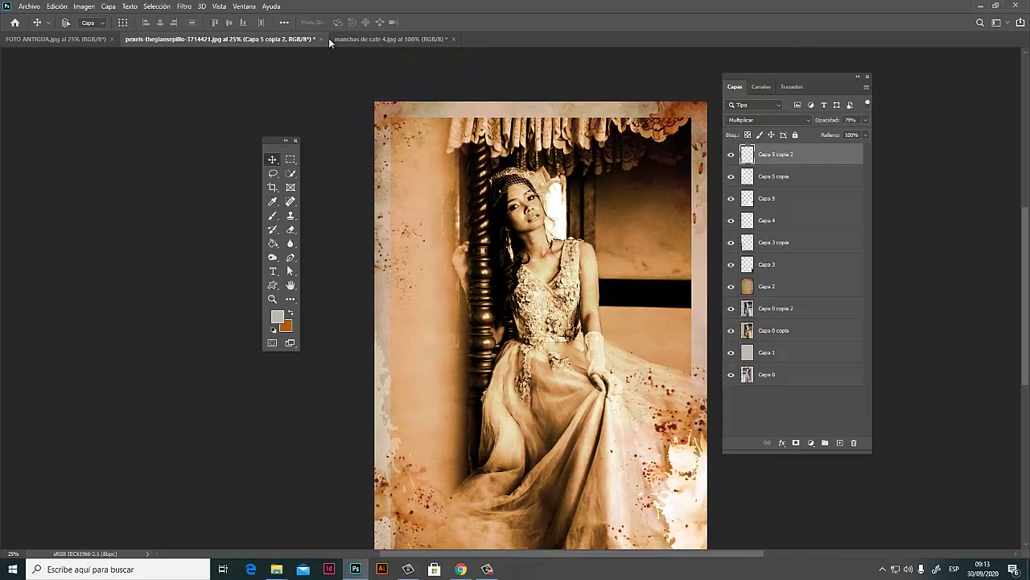
- Drag the manchas de cafe 4 coffee ring onto the portrait, accepting the profile conversion
{"action": "left_click", "coordinate": [371, 39]}
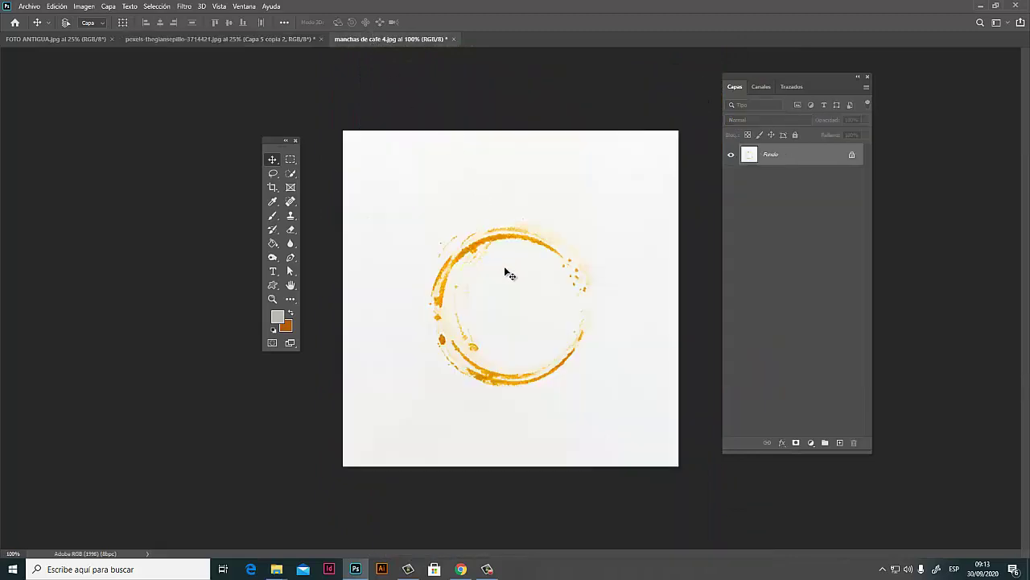
{"action": "left_click_drag", "start_coordinate": [509, 275], "coordinate": [374, 101]}
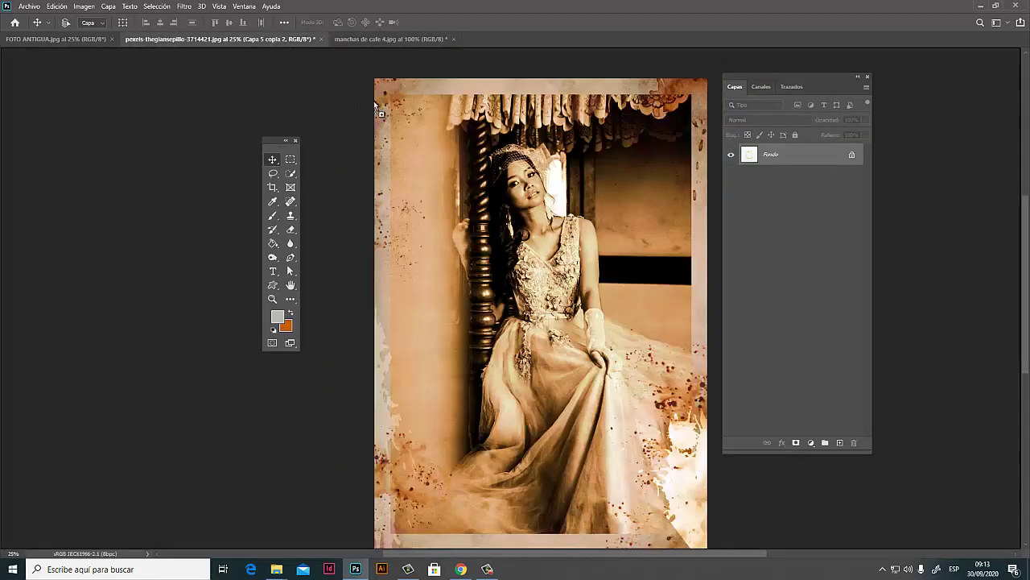
{"action": "left_click_drag", "start_coordinate": [486, 471], "coordinate": [487, 471]}
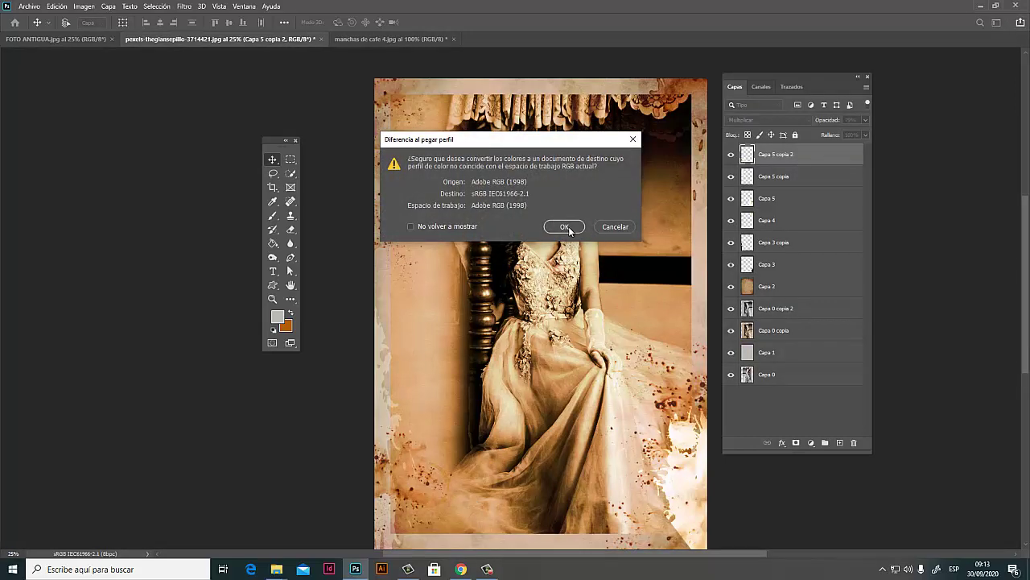
{"action": "left_click", "coordinate": [568, 226]}
{"action": "scroll", "coordinate": [721, 264], "scroll_direction": "down", "scroll_amount": 2}
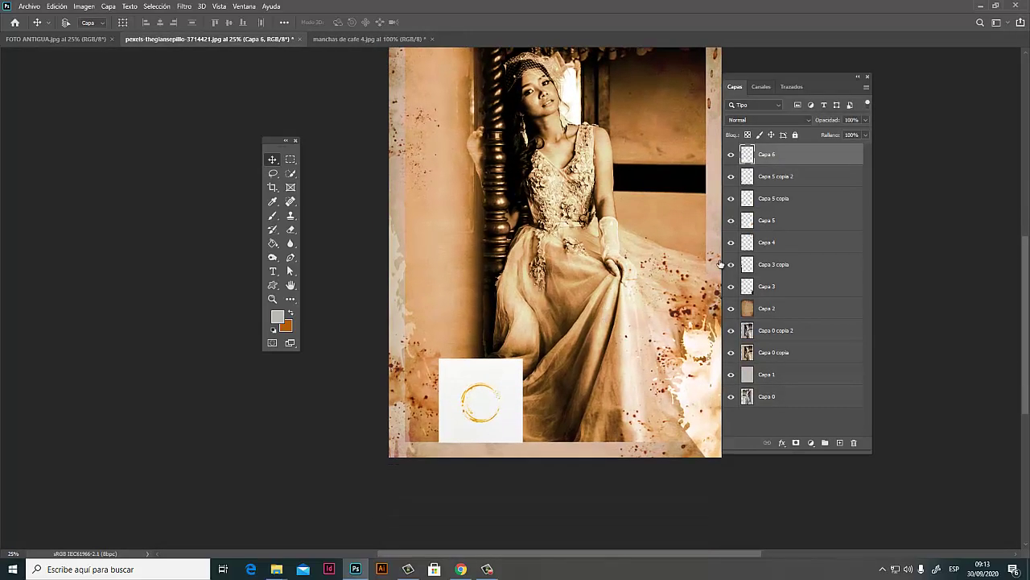
- Blend the coffee ring with Multiplicar, move it lower-right, and enlarge it to about 122%
{"action": "left_click", "coordinate": [774, 121]}
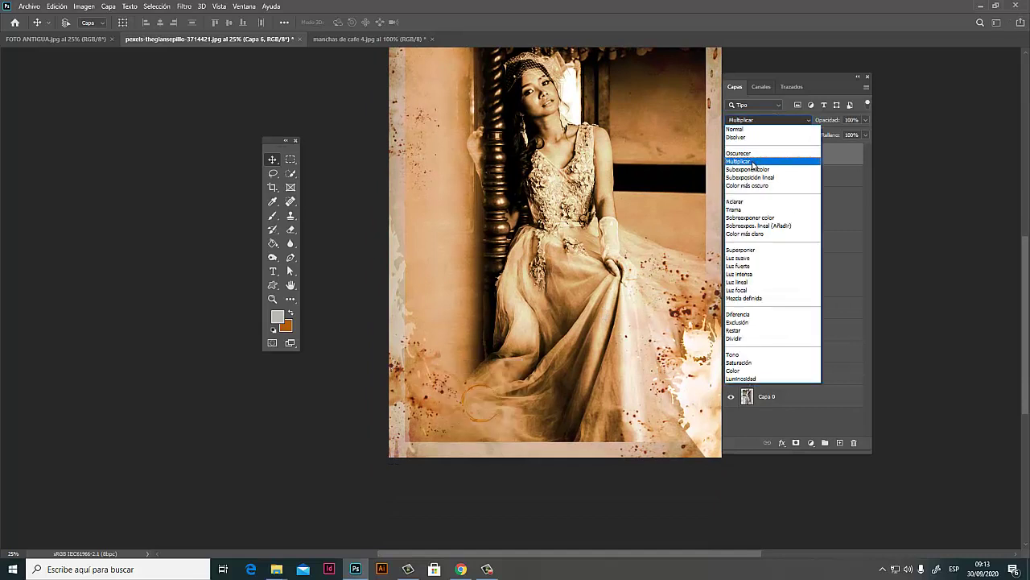
{"action": "left_click", "coordinate": [754, 161]}
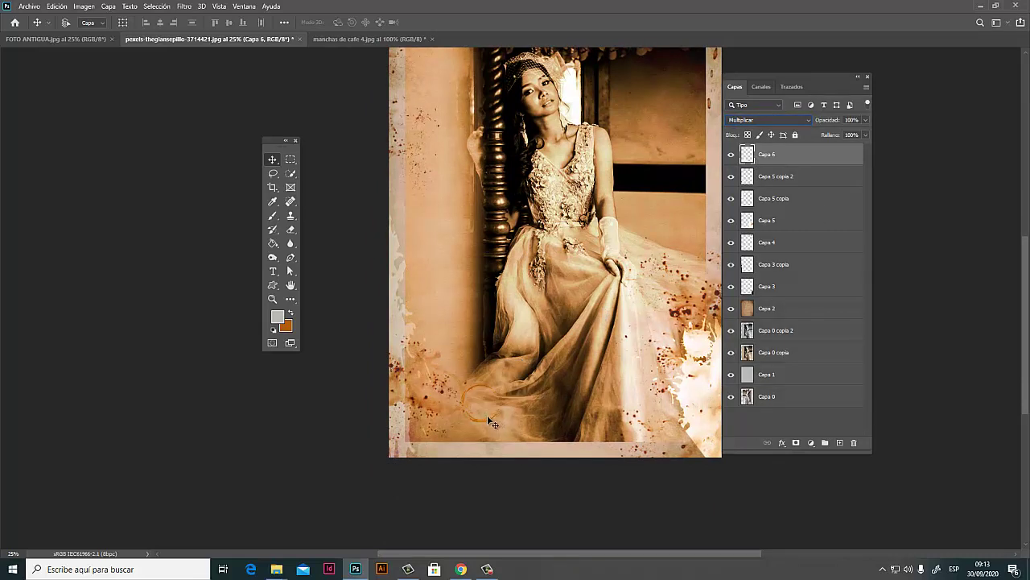
{"action": "left_click_drag", "start_coordinate": [488, 416], "coordinate": [680, 431]}
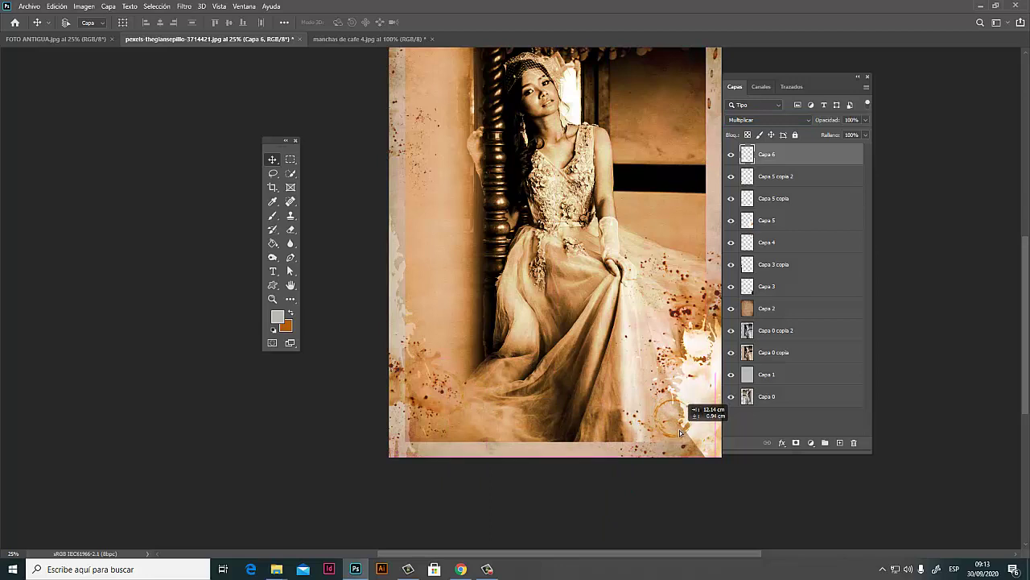
{"action": "left_click_drag", "start_coordinate": [680, 431], "coordinate": [673, 428]}
{"action": "key", "text": "ctrl+t"}
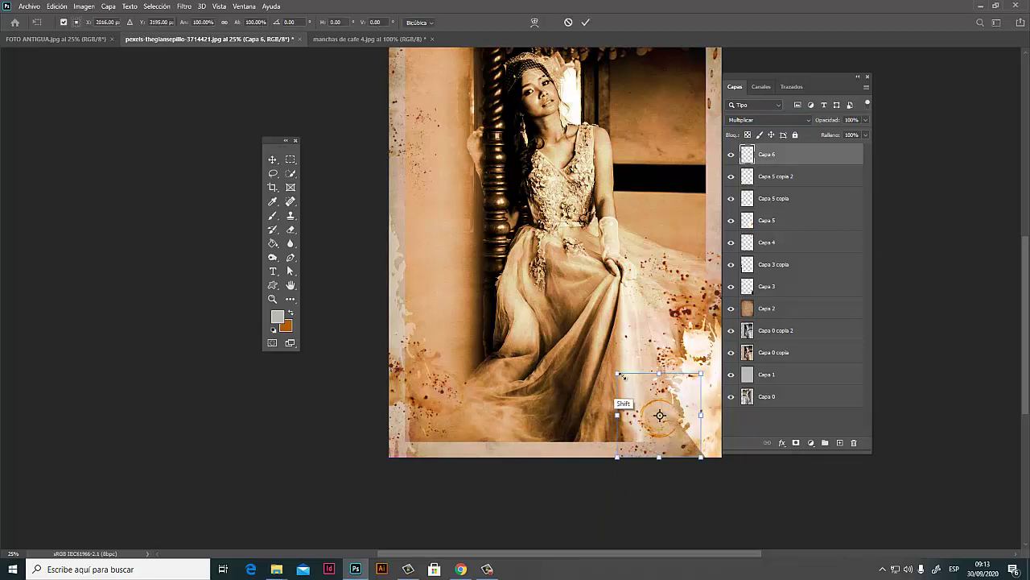
{"action": "mouse_move", "coordinate": [621, 375]}
{"action": "left_mouse_down"}
{"action": "mouse_move", "coordinate": [598, 354]}
{"action": "mouse_move", "coordinate": [685, 451]}
{"action": "left_mouse_up"}
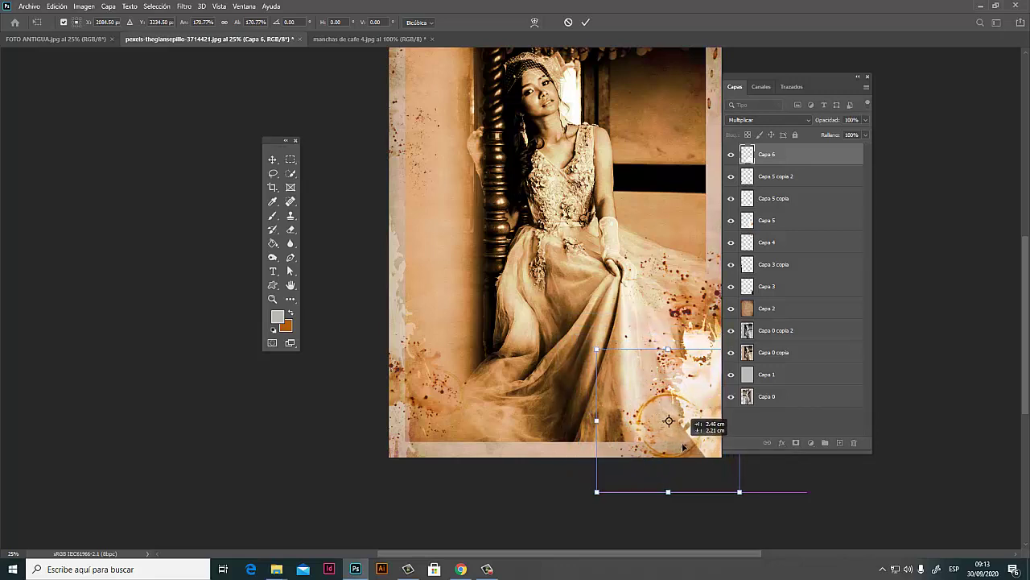
{"action": "key", "text": "Return"}
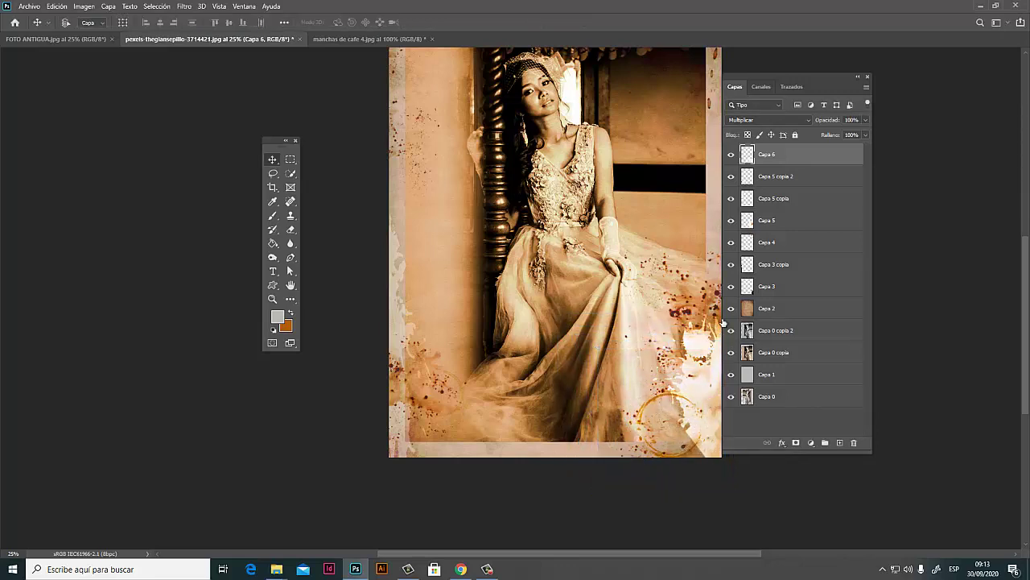
- Switch Capa 6's blend mode to Subexposición lineal and delete the extra duplicate layer
{"action": "left_click", "coordinate": [771, 121]}
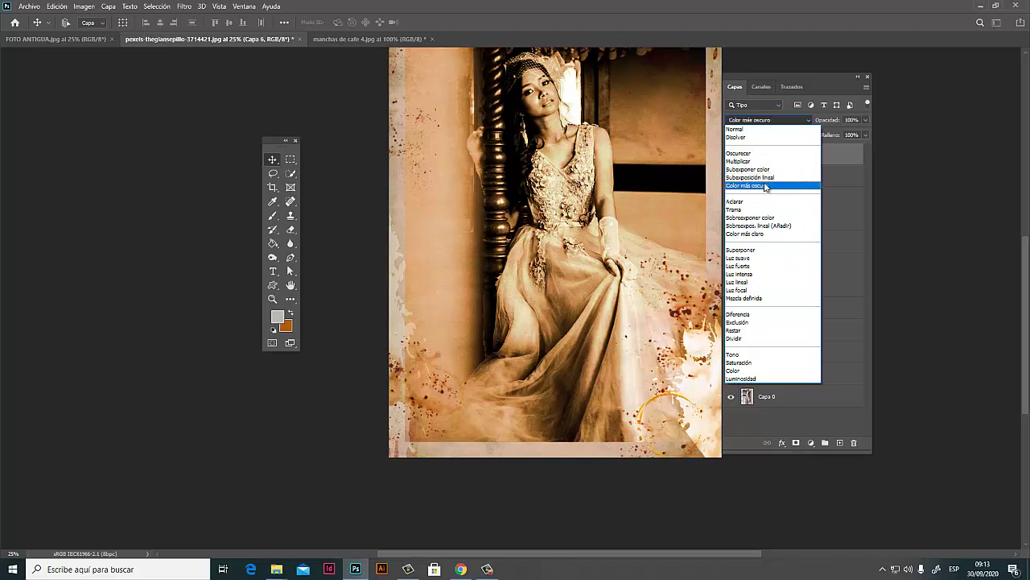
{"action": "left_click", "coordinate": [766, 178]}
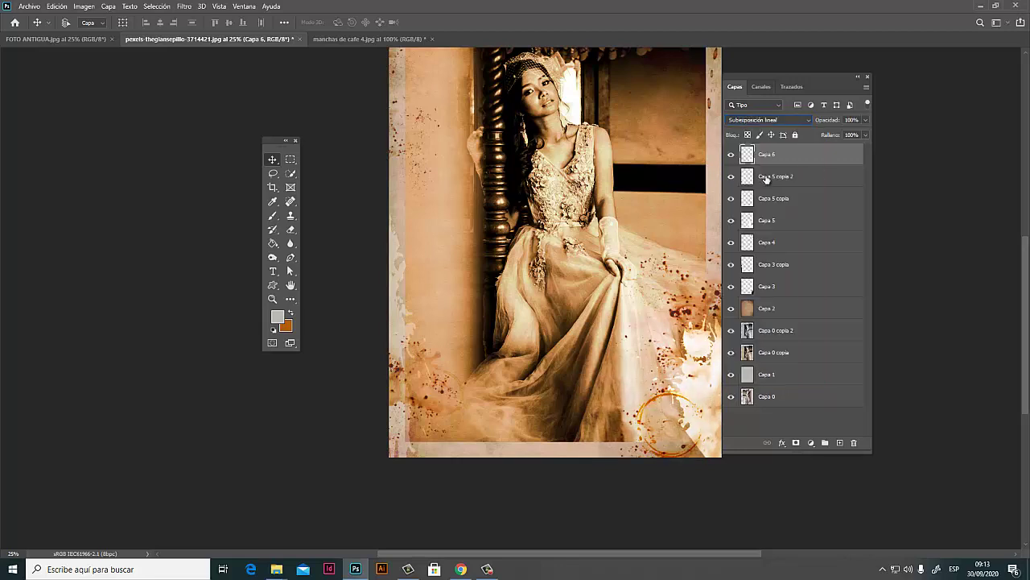
{"action": "key", "text": "ctrl"}
{"action": "key", "text": "ctrl+j"}
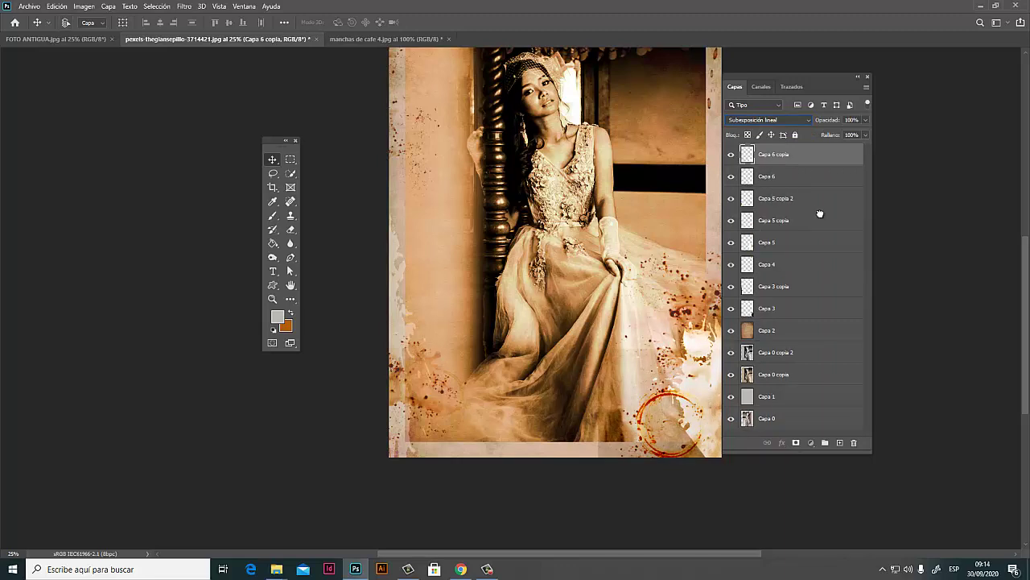
{"action": "left_click", "coordinate": [854, 443]}
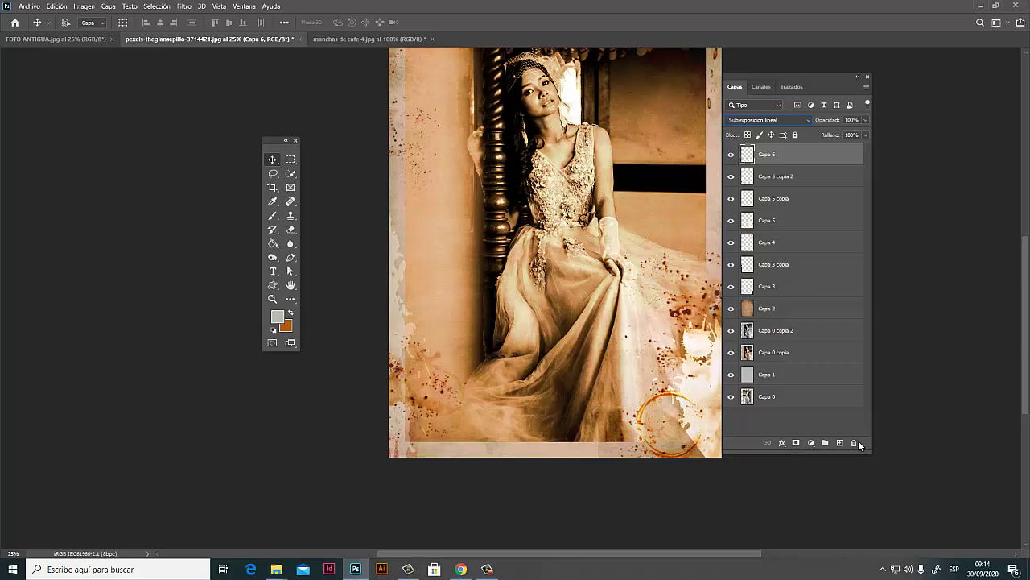
{"action": "left_click_drag", "start_coordinate": [681, 428], "coordinate": [510, 300]}
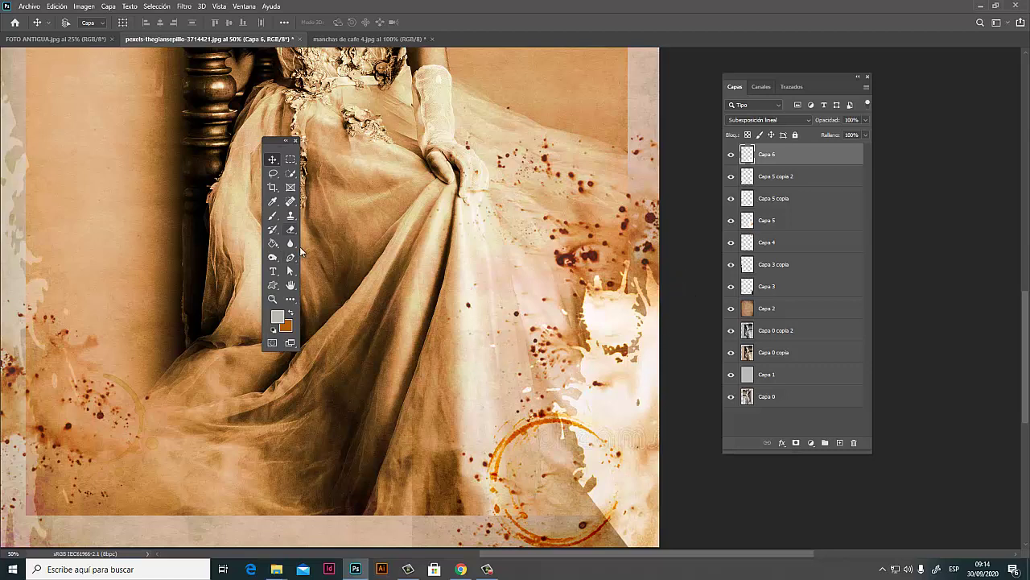
{"action": "key", "text": "e"}
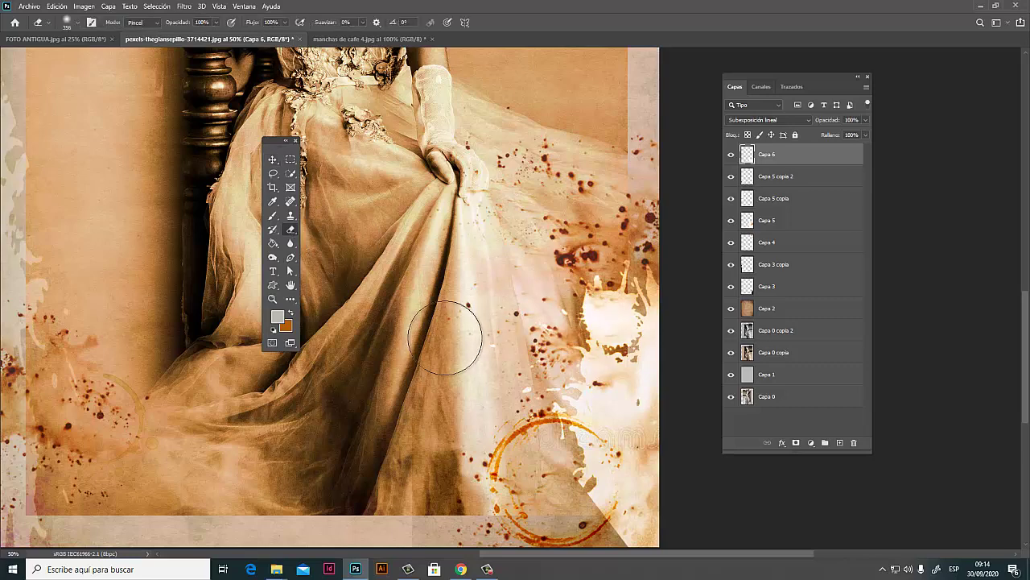
{"action": "left_click", "coordinate": [616, 336]}
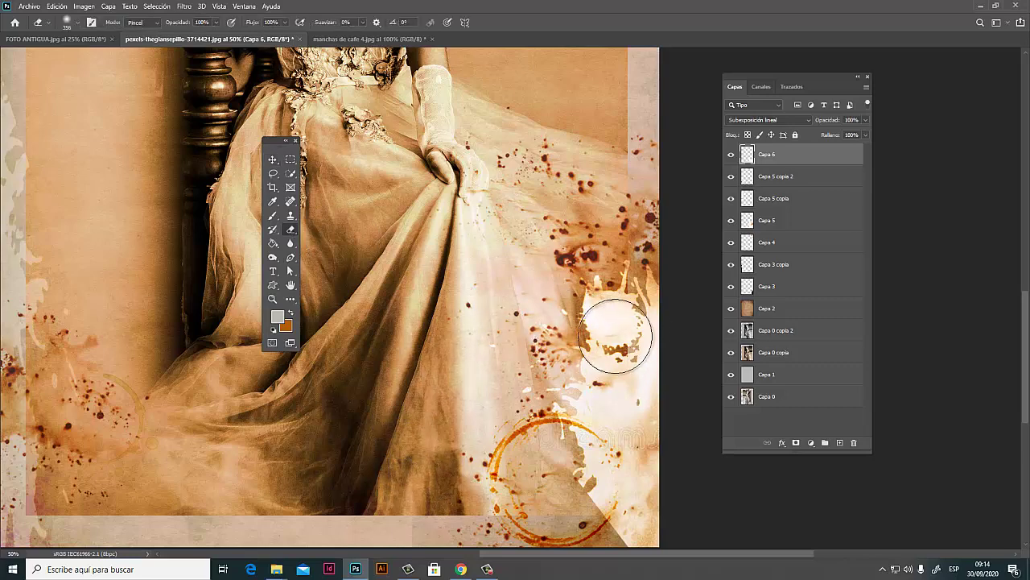
{"action": "scroll", "coordinate": [524, 326], "scroll_direction": "down", "scroll_amount": 2}
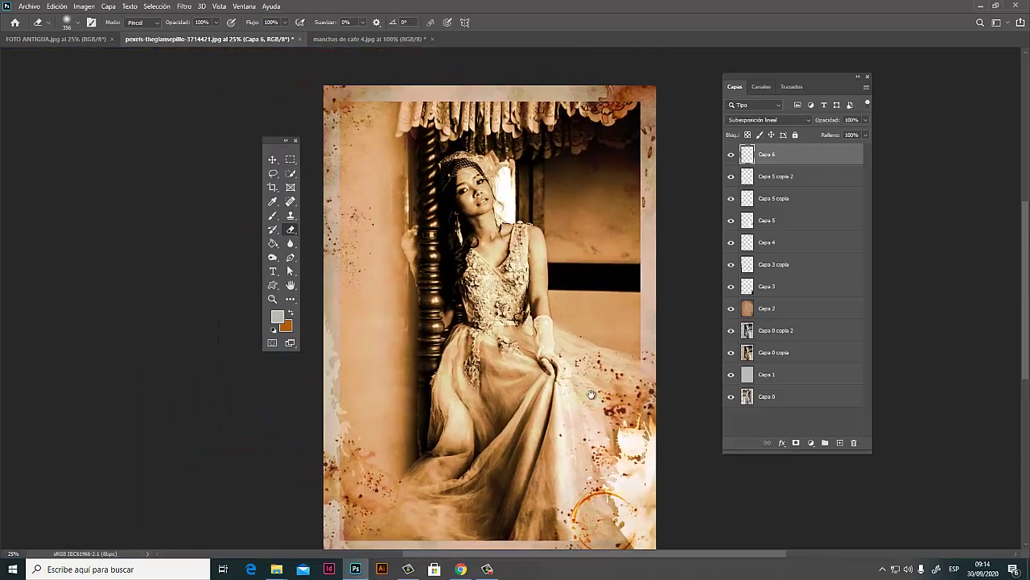
{"action": "mouse_move", "coordinate": [591, 394]}
{"action": "left_mouse_down"}
{"action": "mouse_move", "coordinate": [605, 391]}
{"action": "mouse_move", "coordinate": [606, 364]}
{"action": "left_mouse_up"}
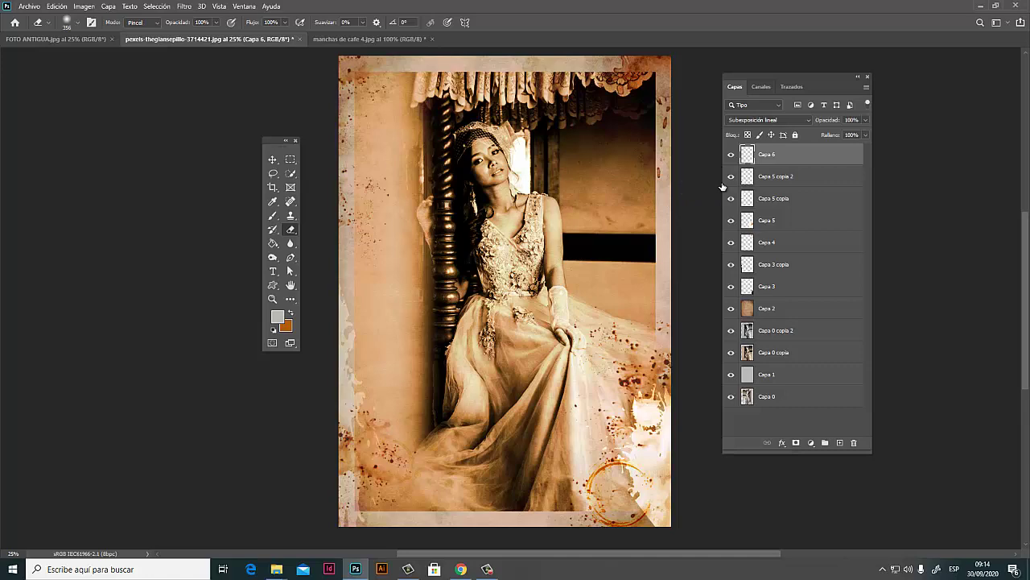
{"action": "left_click", "coordinate": [731, 397], "text": "alt"}
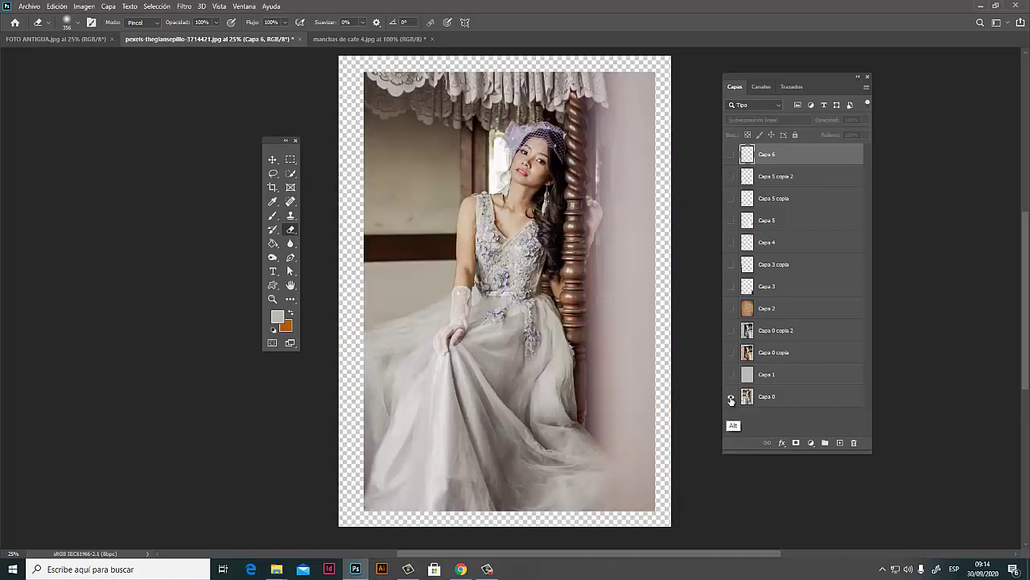
{"action": "left_click", "coordinate": [731, 396], "text": "alt"}
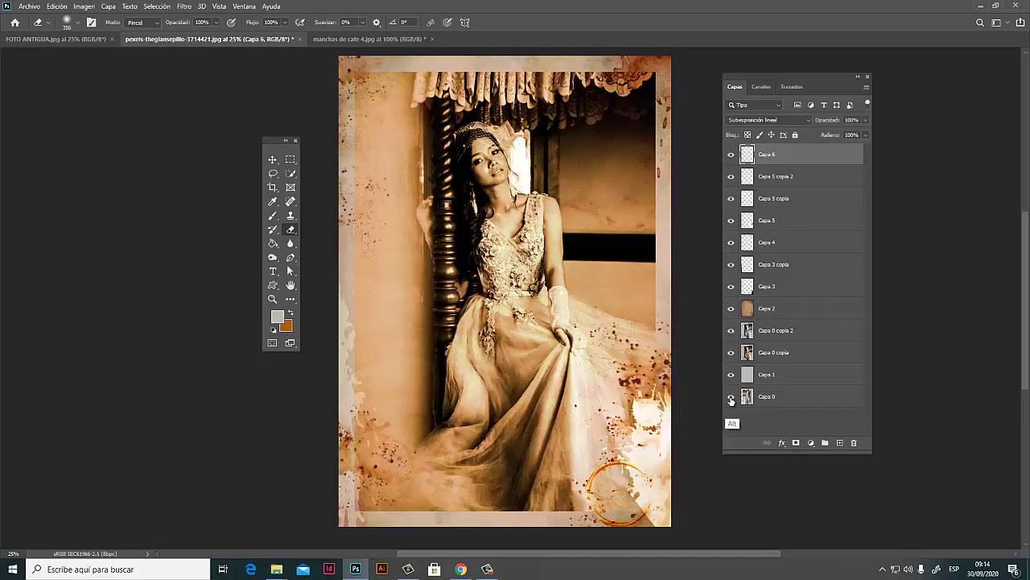